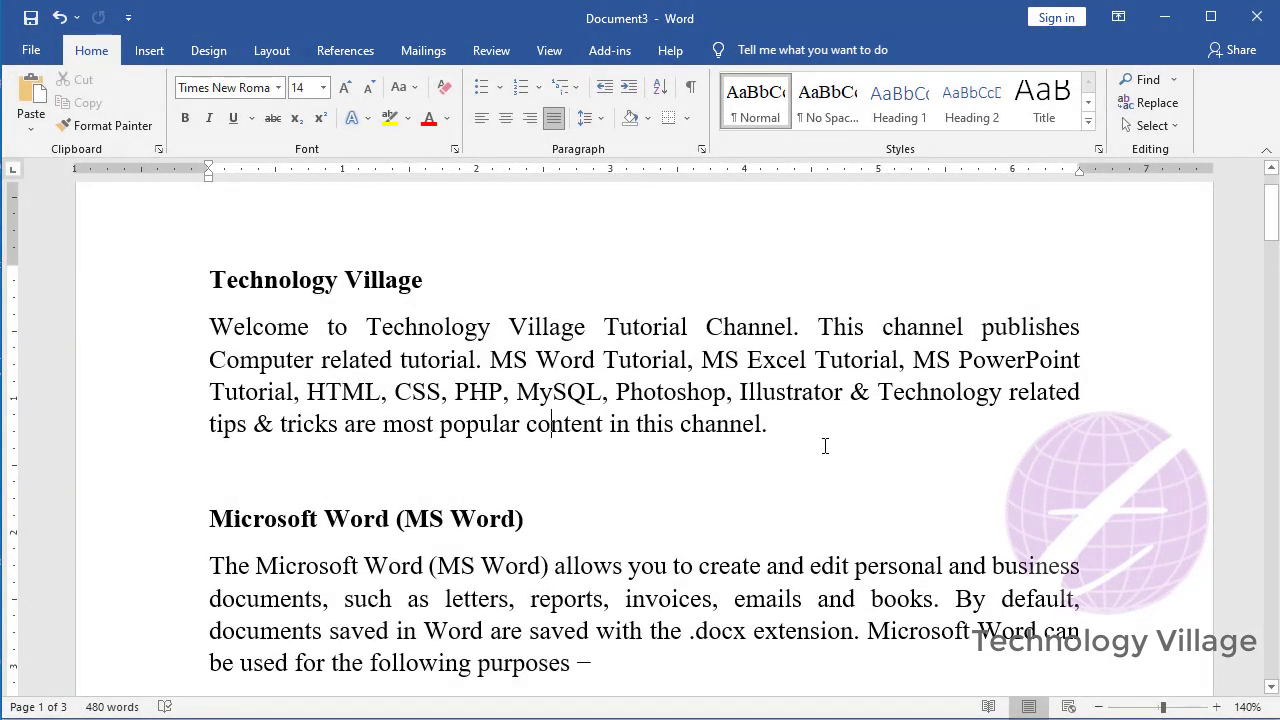
# Step: Switch the document view to Multiple Pages so all three pages appear side by side
pyautogui.keyDown('ctrl'); pyautogui.scroll(-9, 824, 466); pyautogui.keyUp('ctrl')
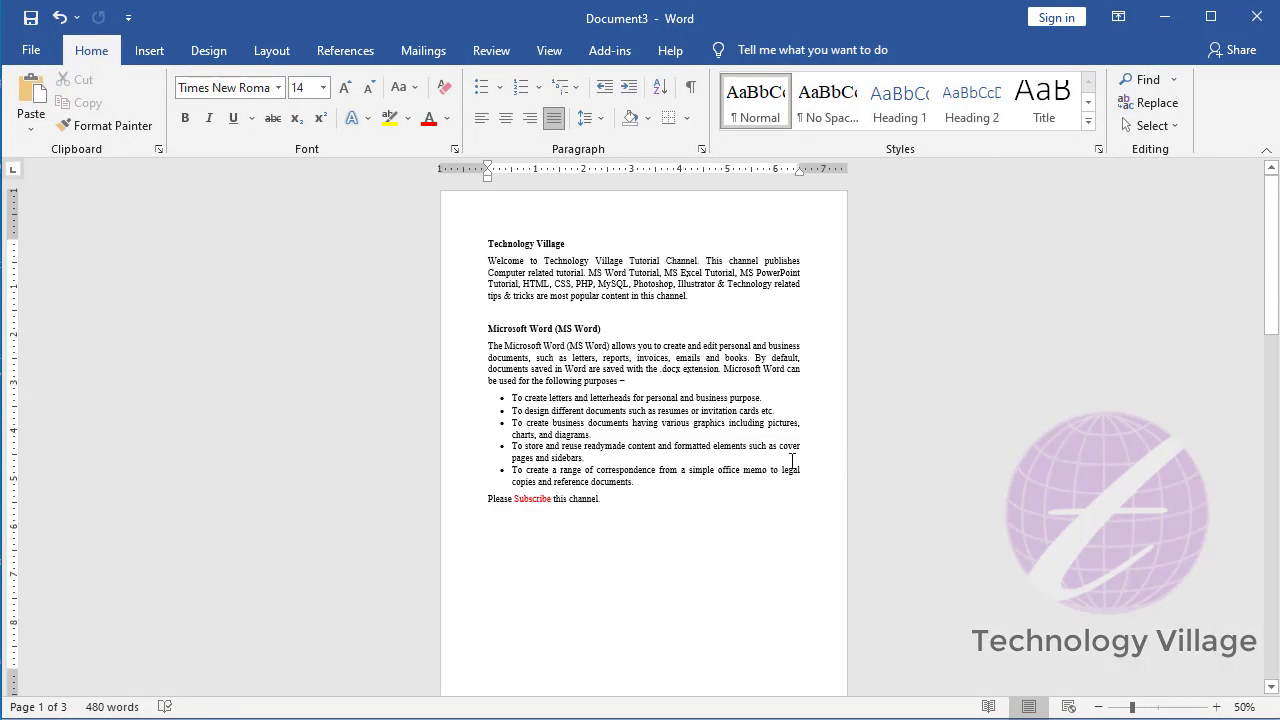
pyautogui.keyDown('ctrl'); pyautogui.scroll(-2, 767, 466); pyautogui.keyUp('ctrl')
pyautogui.scroll(-2, 691, 486)
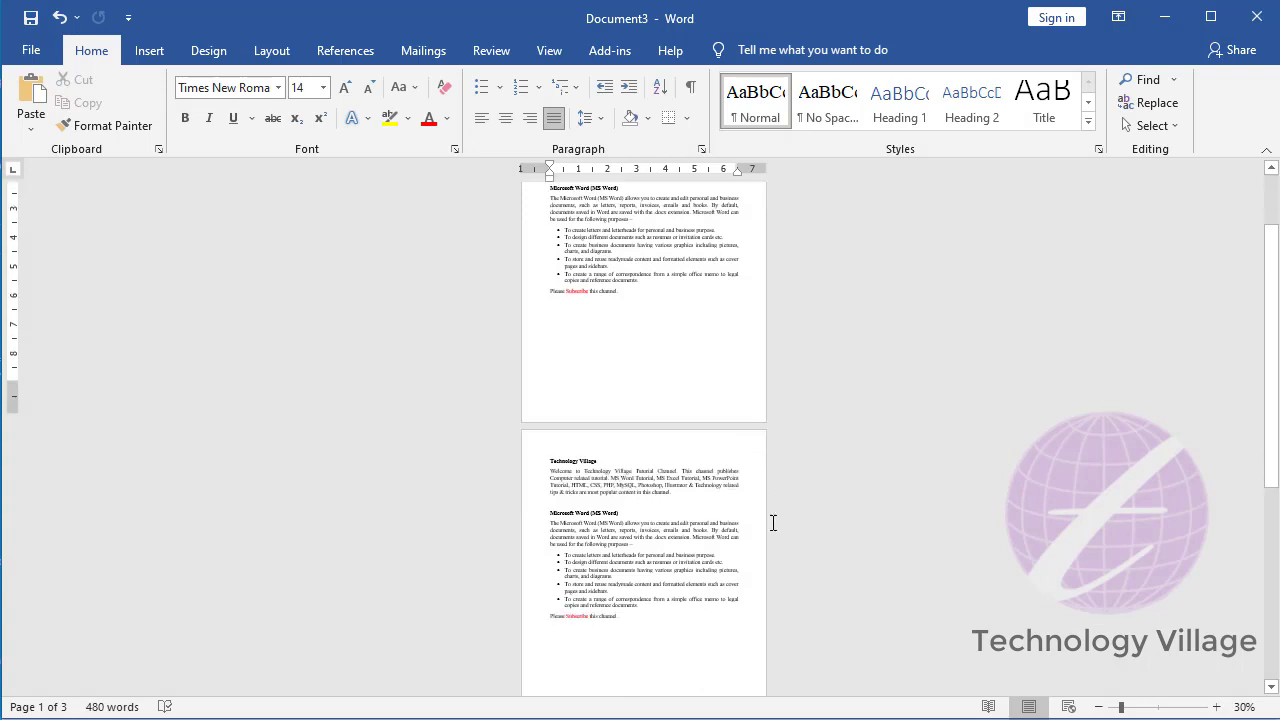
pyautogui.scroll(-3, 771, 523)
pyautogui.scroll(-3, 769, 509)
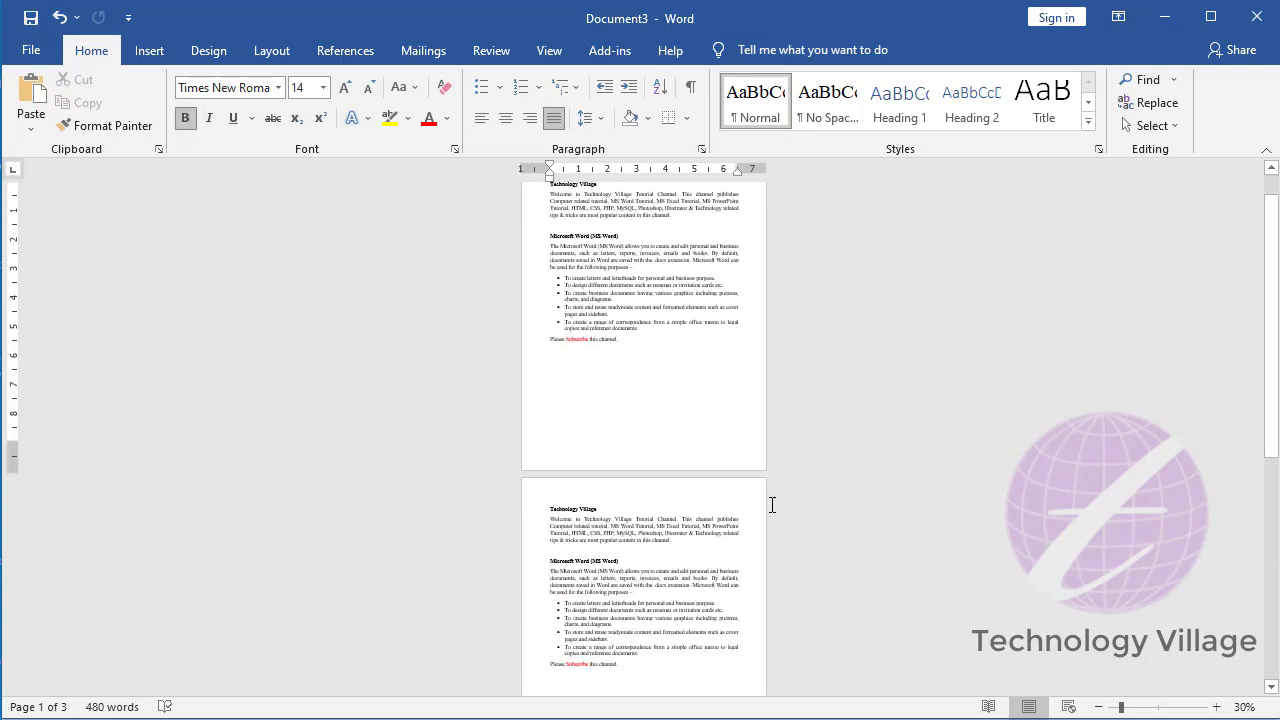
pyautogui.scroll(1, 690, 443)
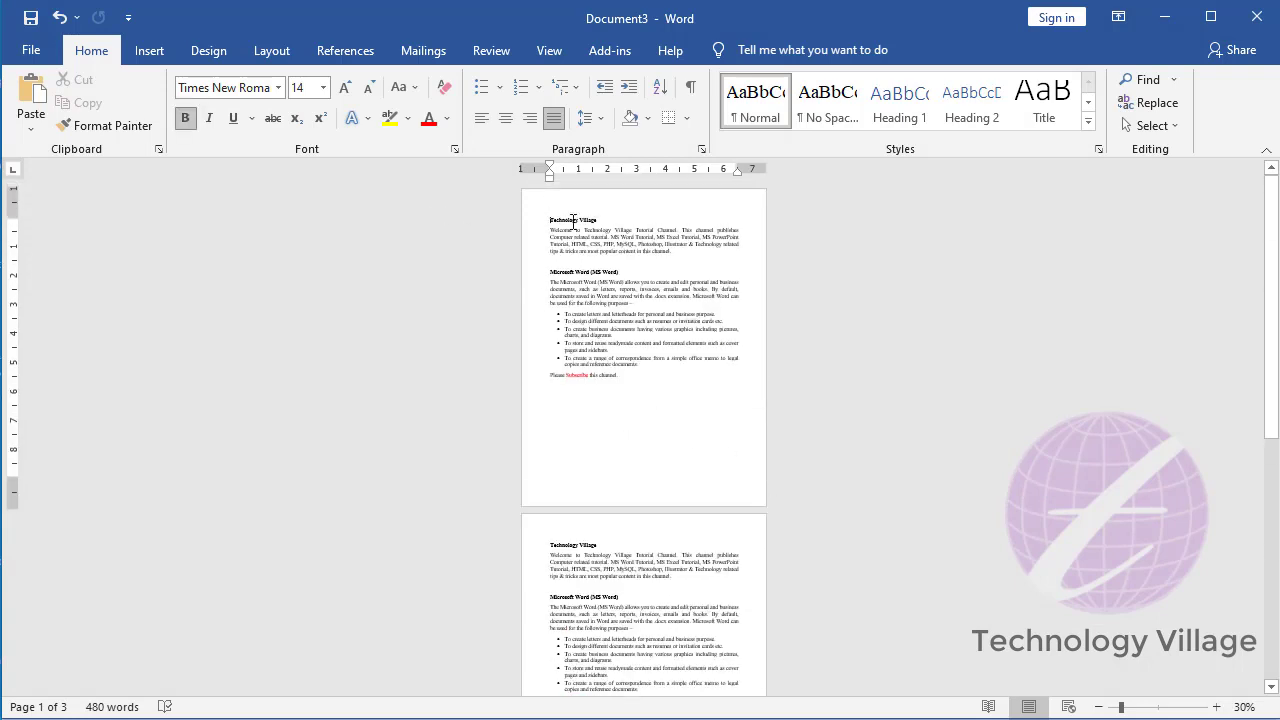
pyautogui.click(548, 56)
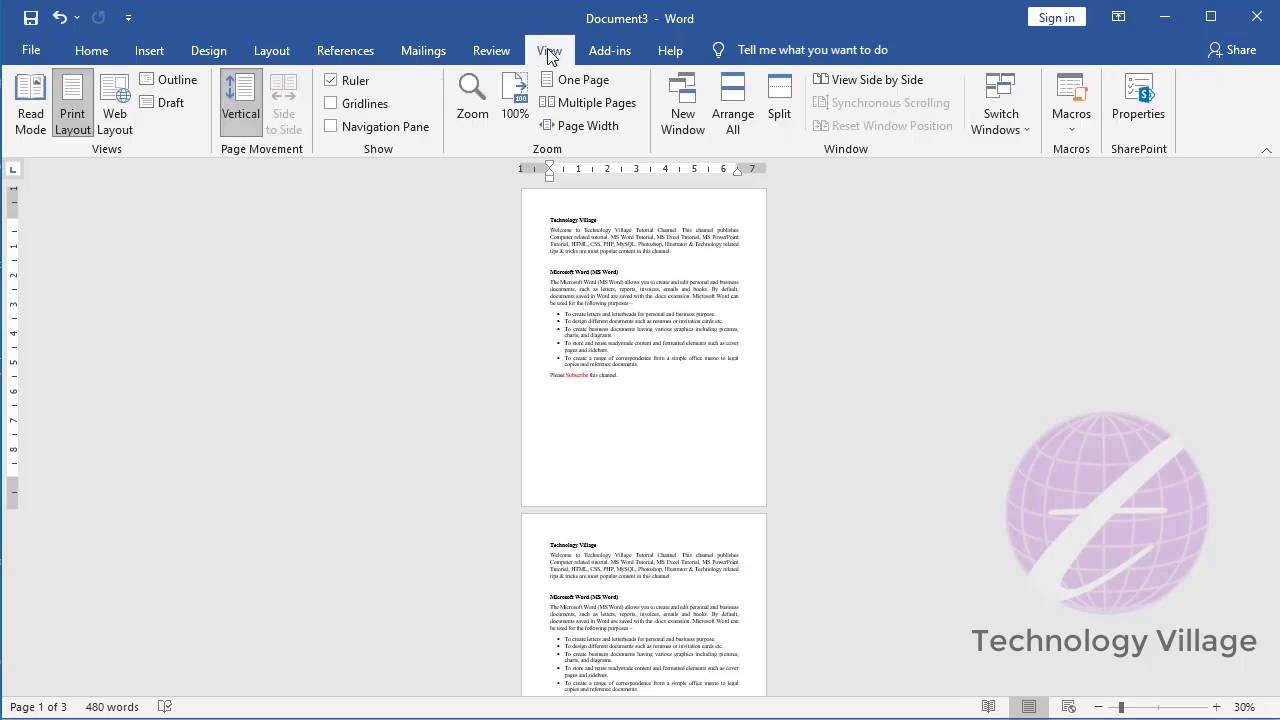
pyautogui.click(580, 102)
# Step: Check pages 2 and 3 by placing the insertion point in each
pyautogui.scroll(-3, 665, 413)
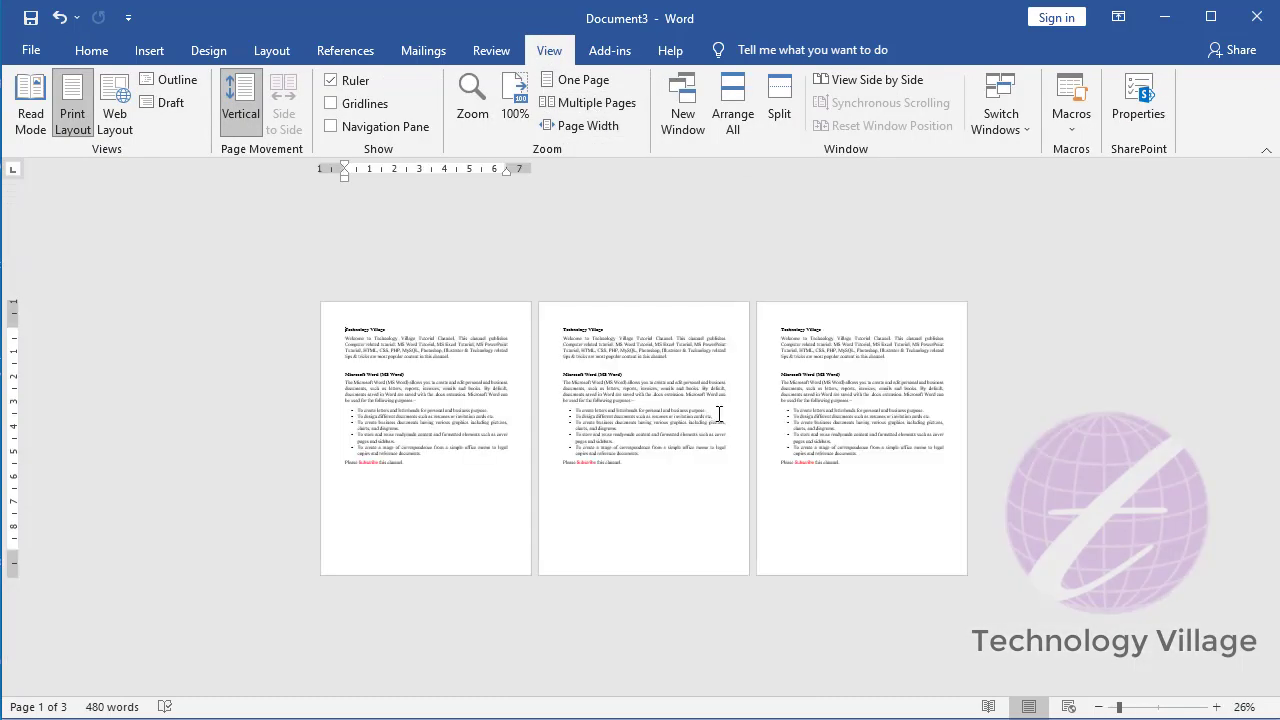
pyautogui.scroll(2, 694, 428)
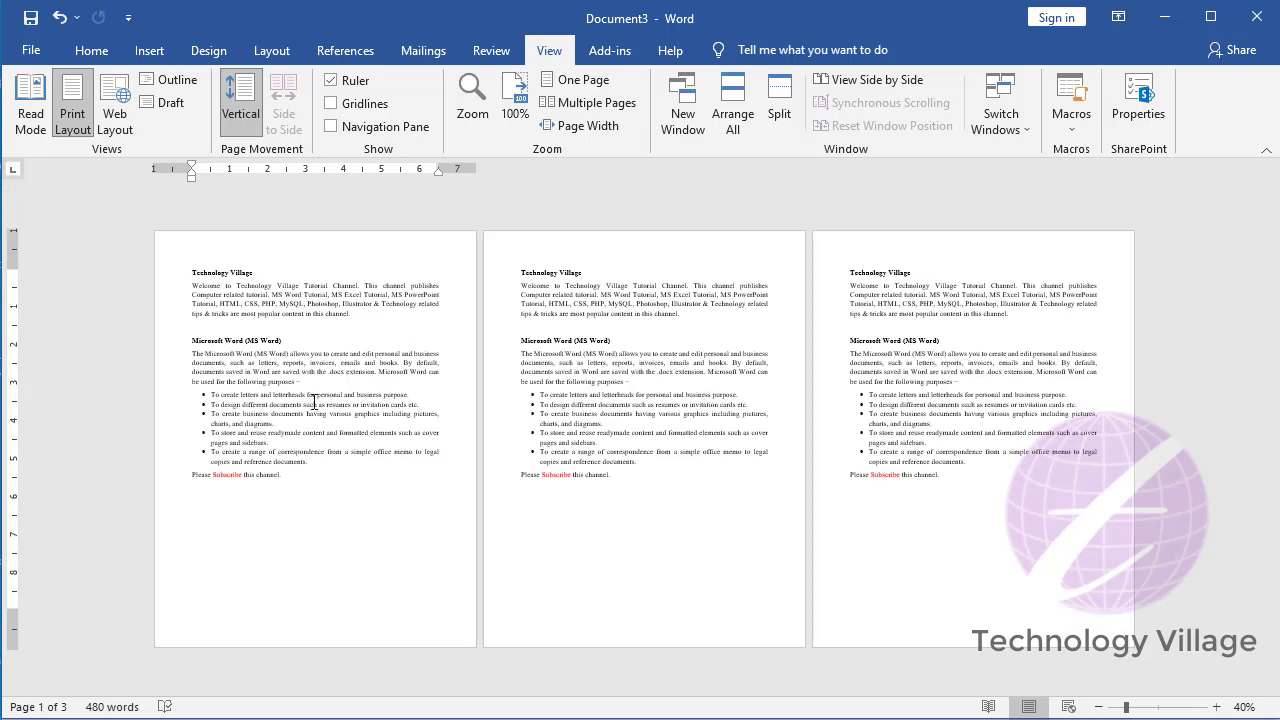
pyautogui.click(601, 394)
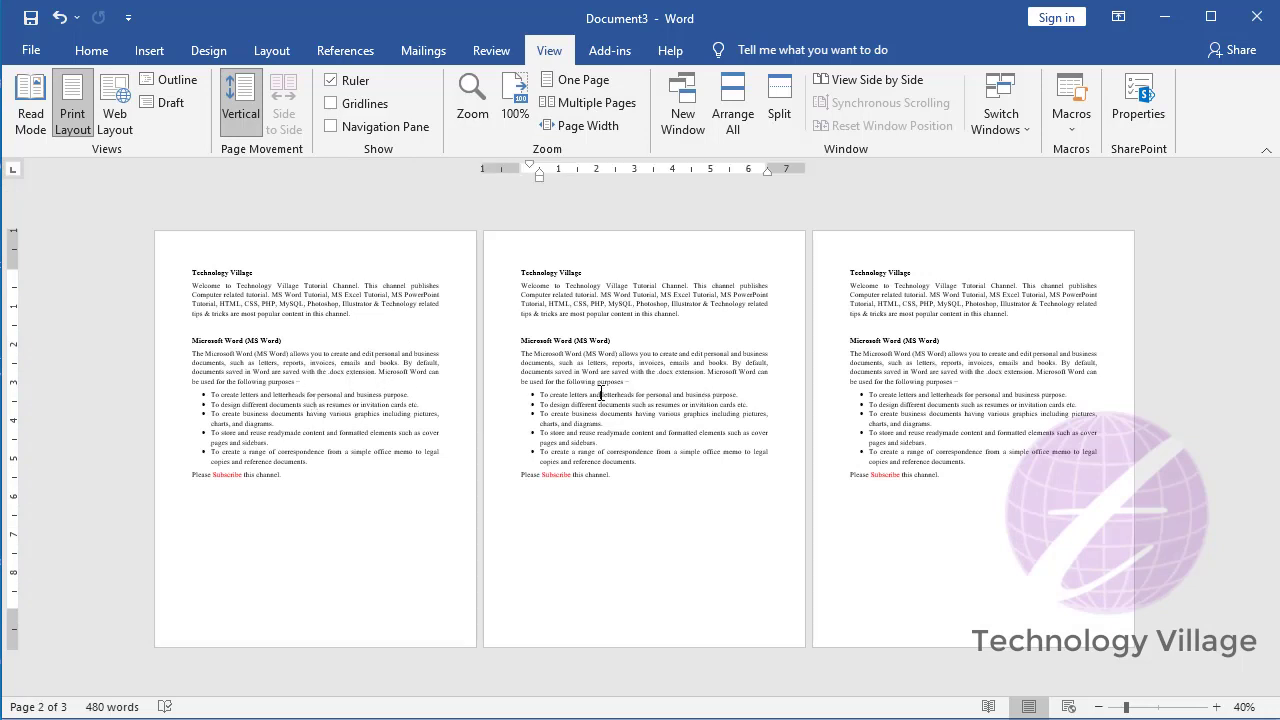
pyautogui.click(916, 373)
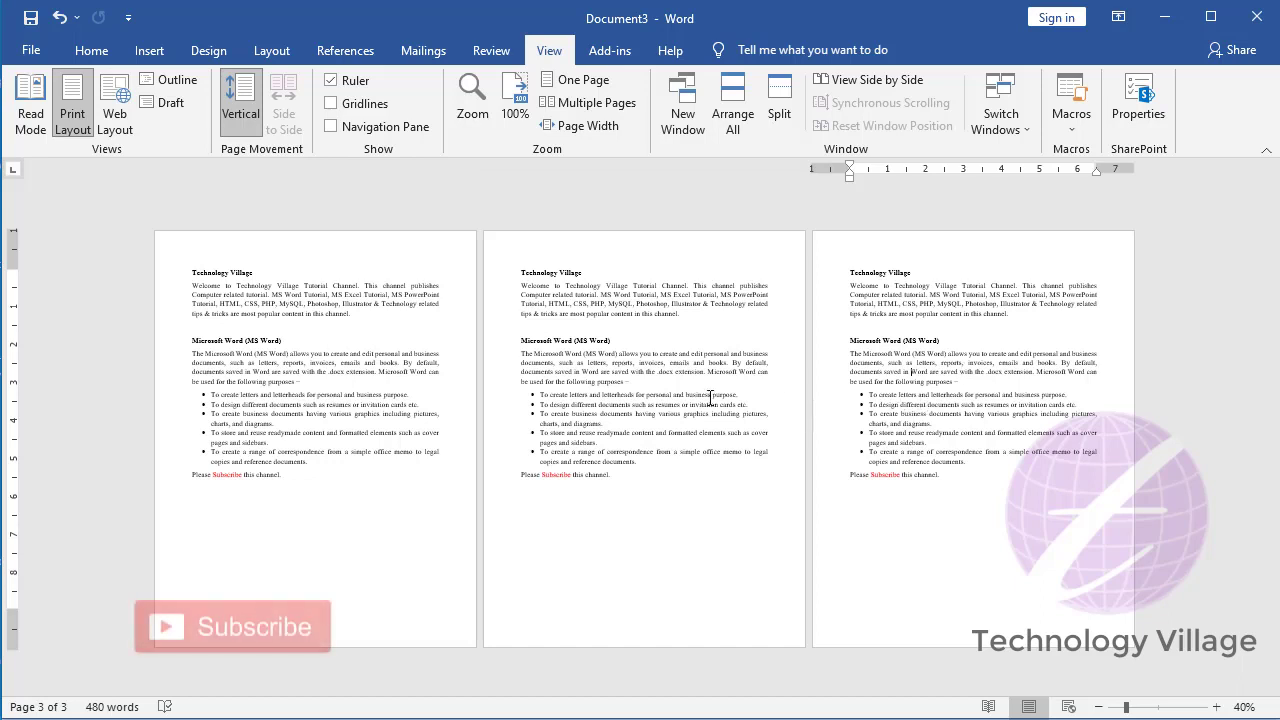
pyautogui.click(270, 52)
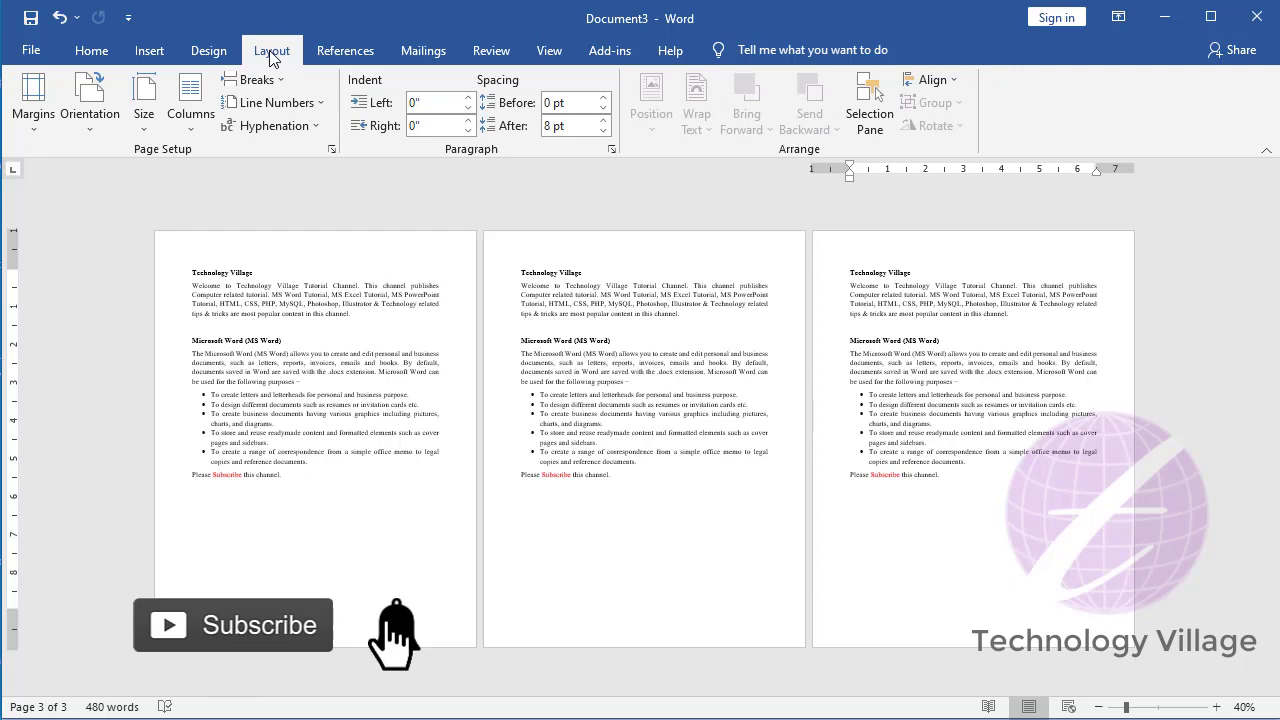
pyautogui.click(90, 118)
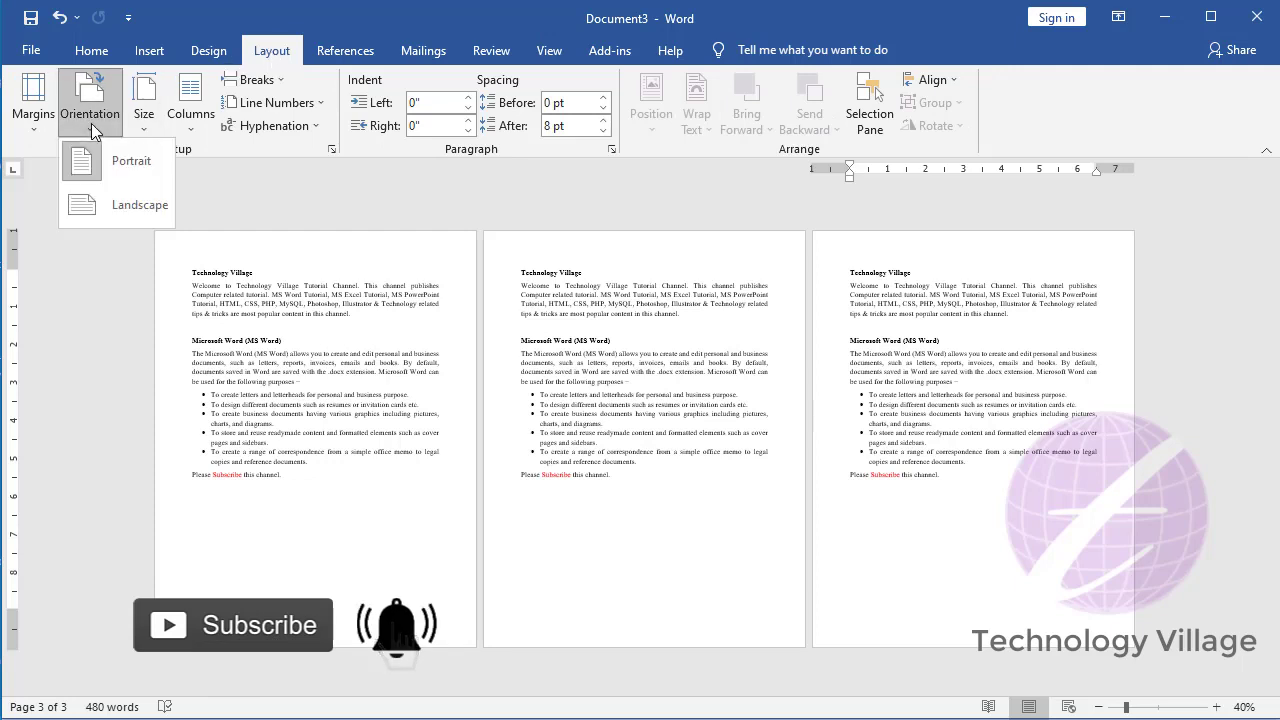
pyautogui.click(122, 204)
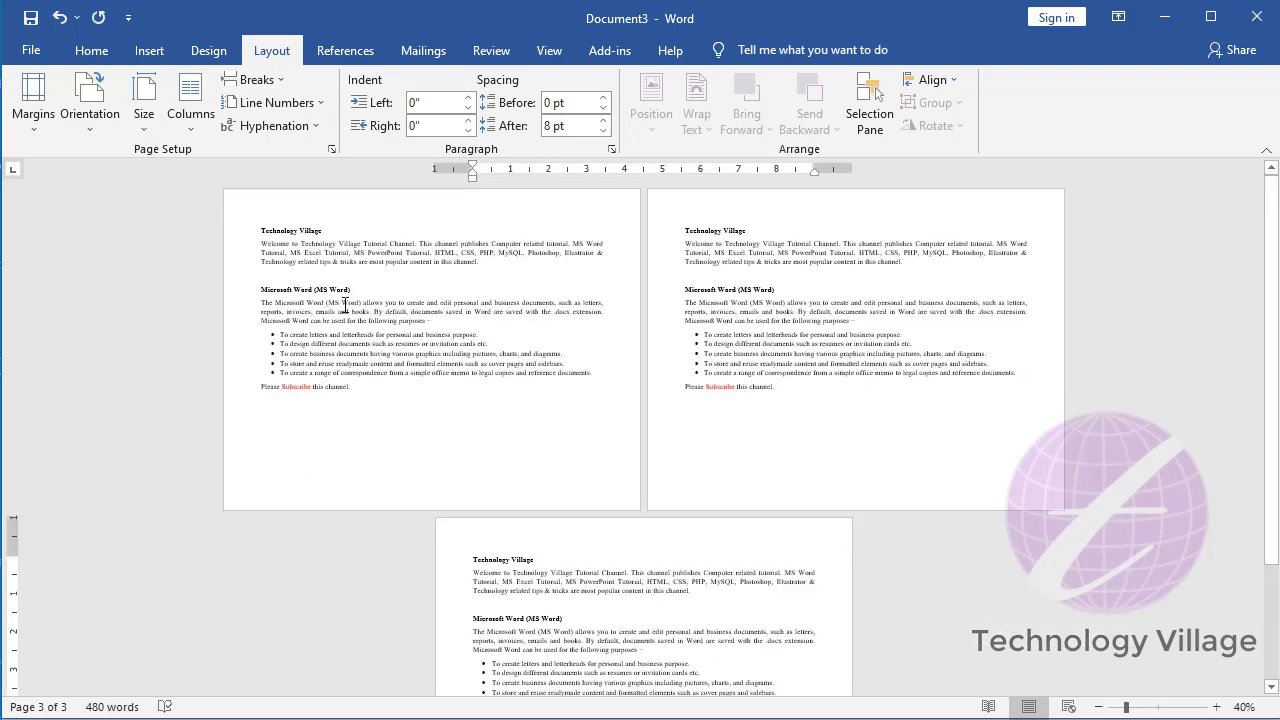
pyautogui.click(762, 321)
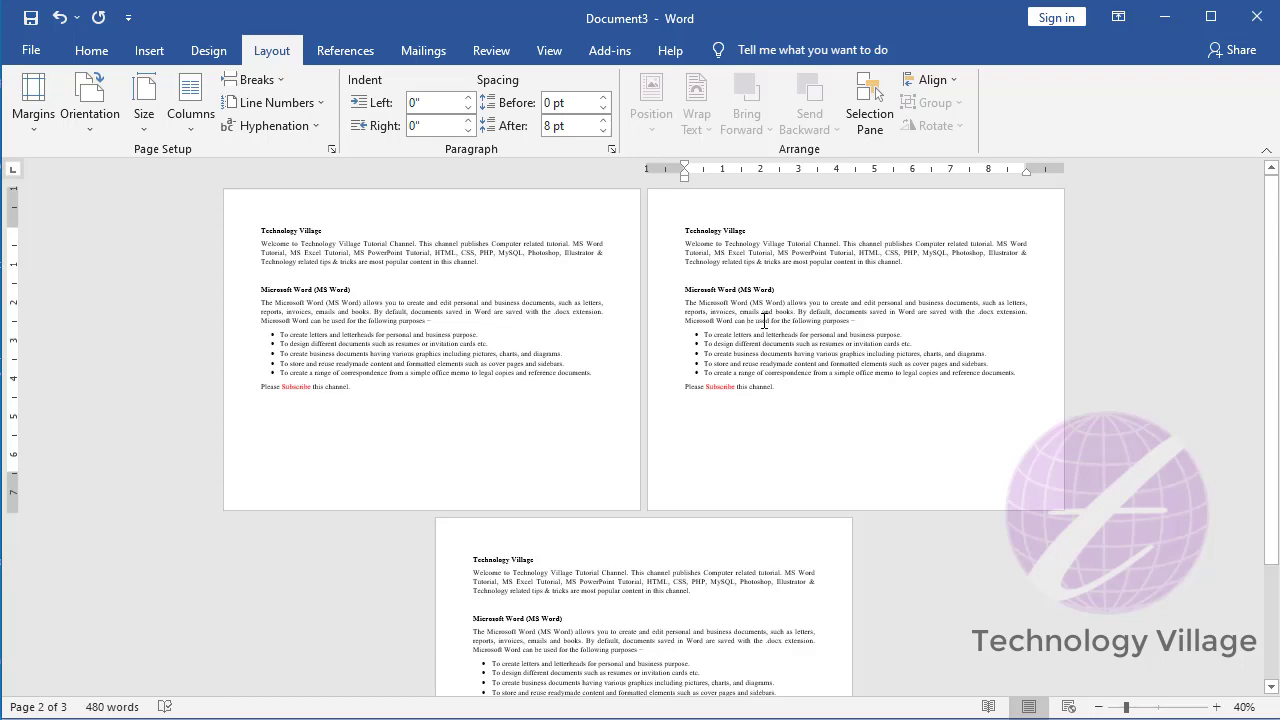
pyautogui.hotkey('ctrl', 'z')
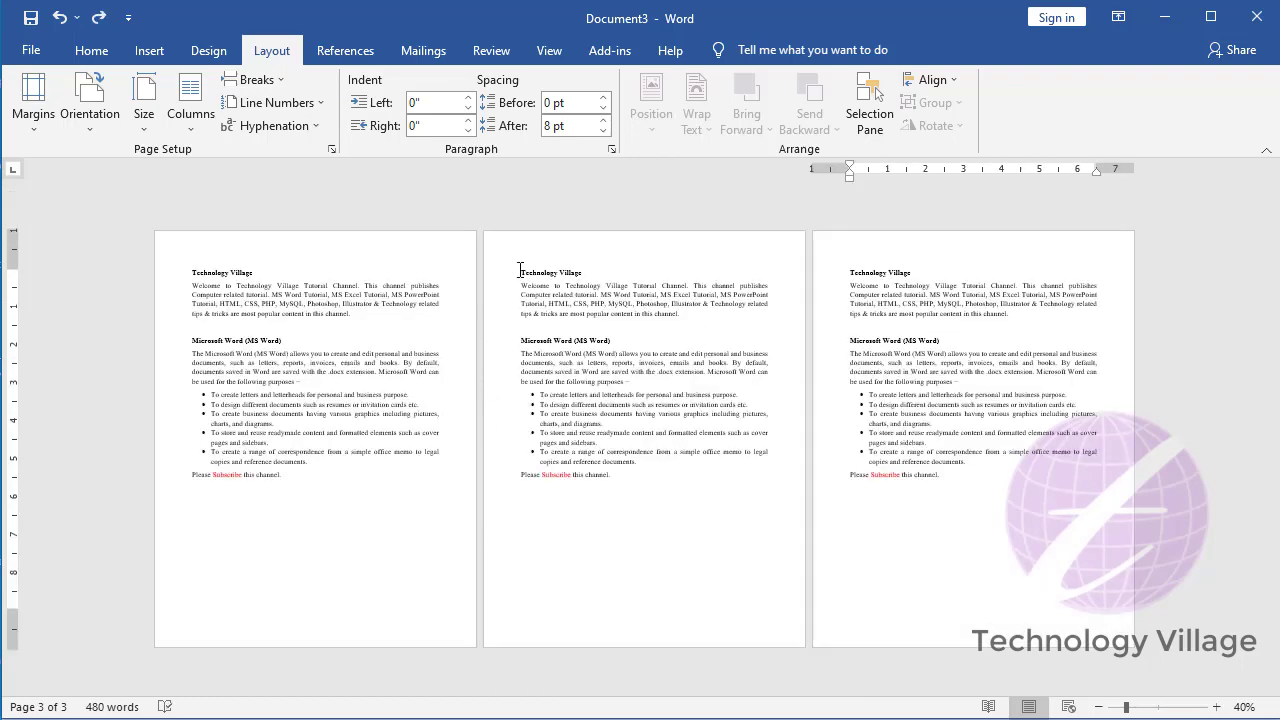
pyautogui.click(603, 402)
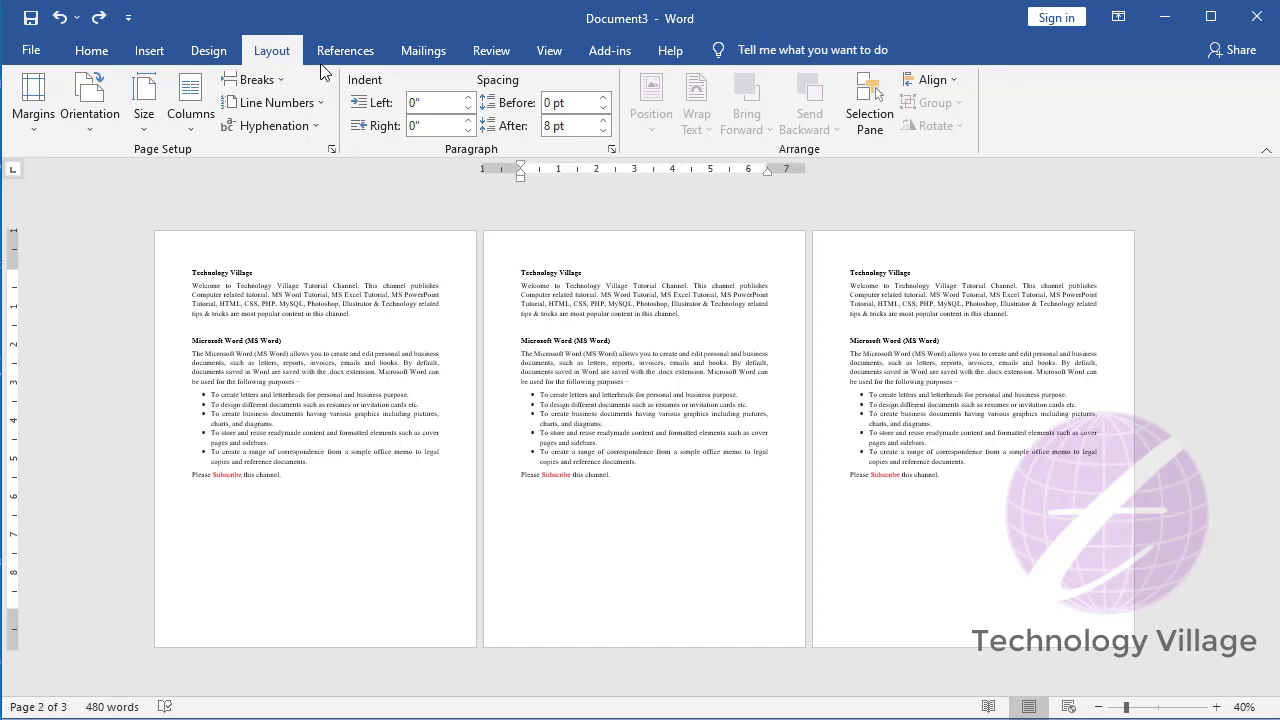
# Step: Insert a Next Page section break before page 2, then edit the page 1 header via Edit Header
pyautogui.click(275, 88)
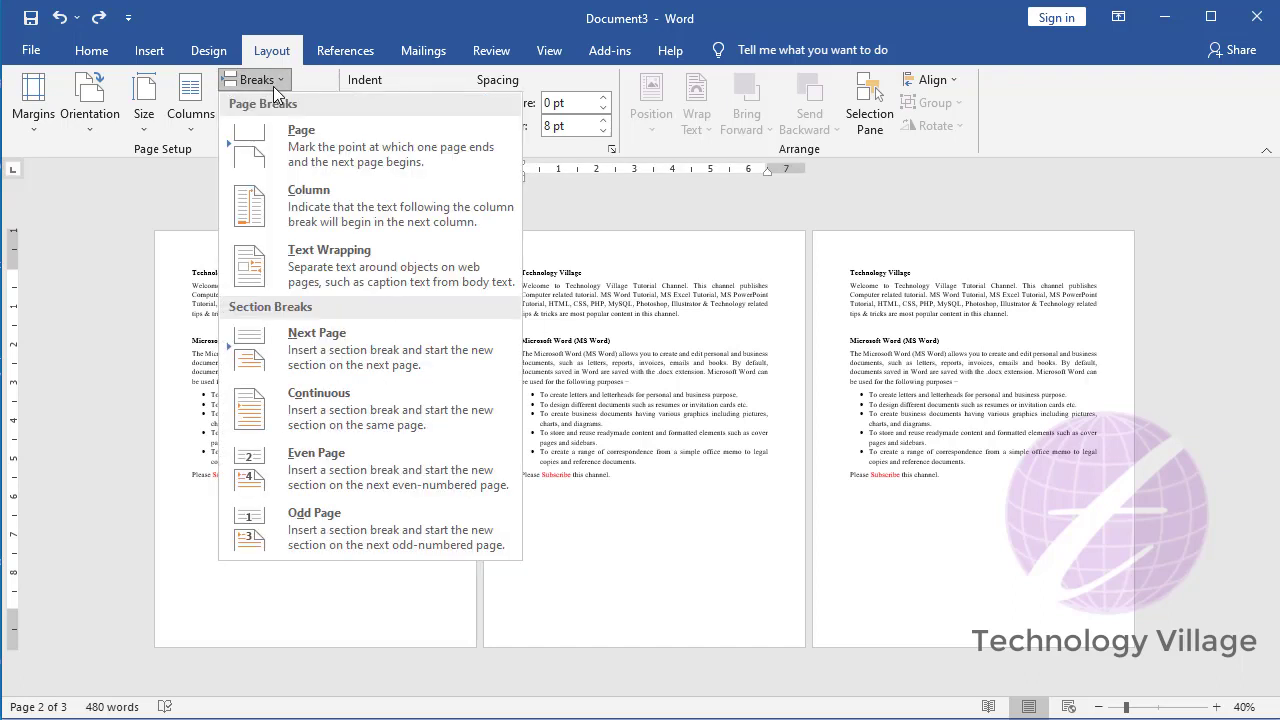
pyautogui.click(336, 352)
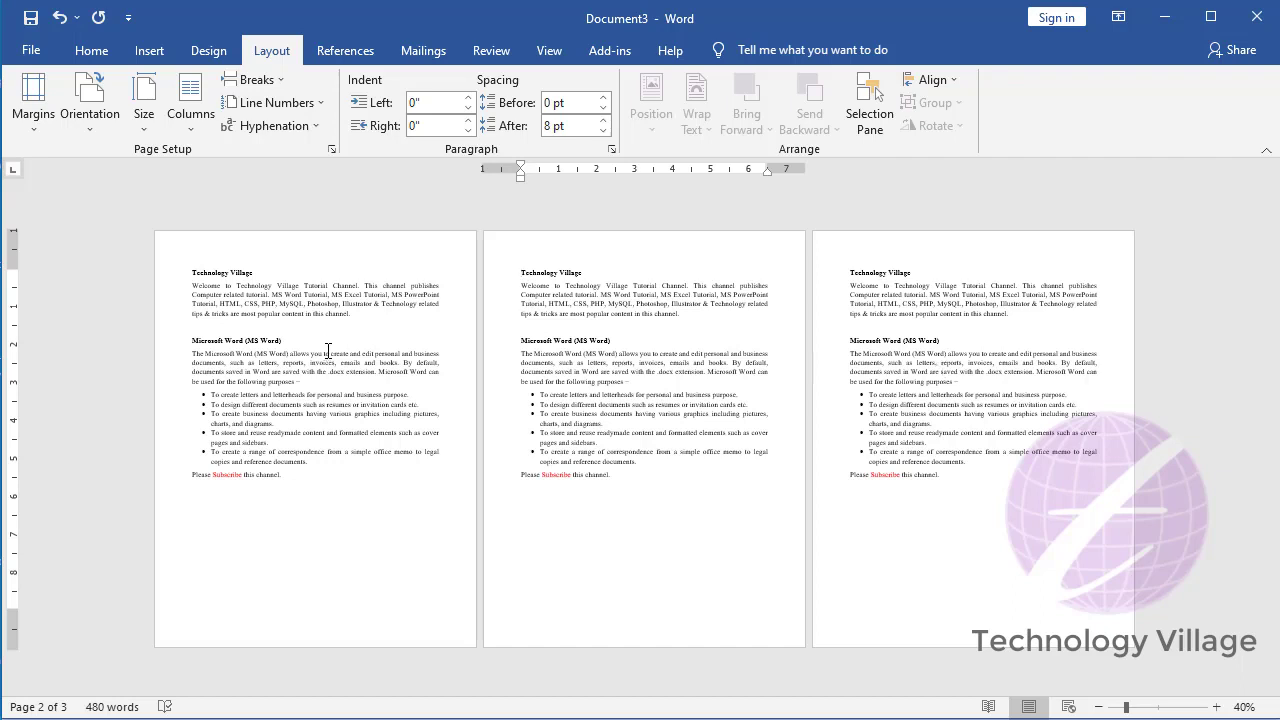
pyautogui.rightClick(336, 251)
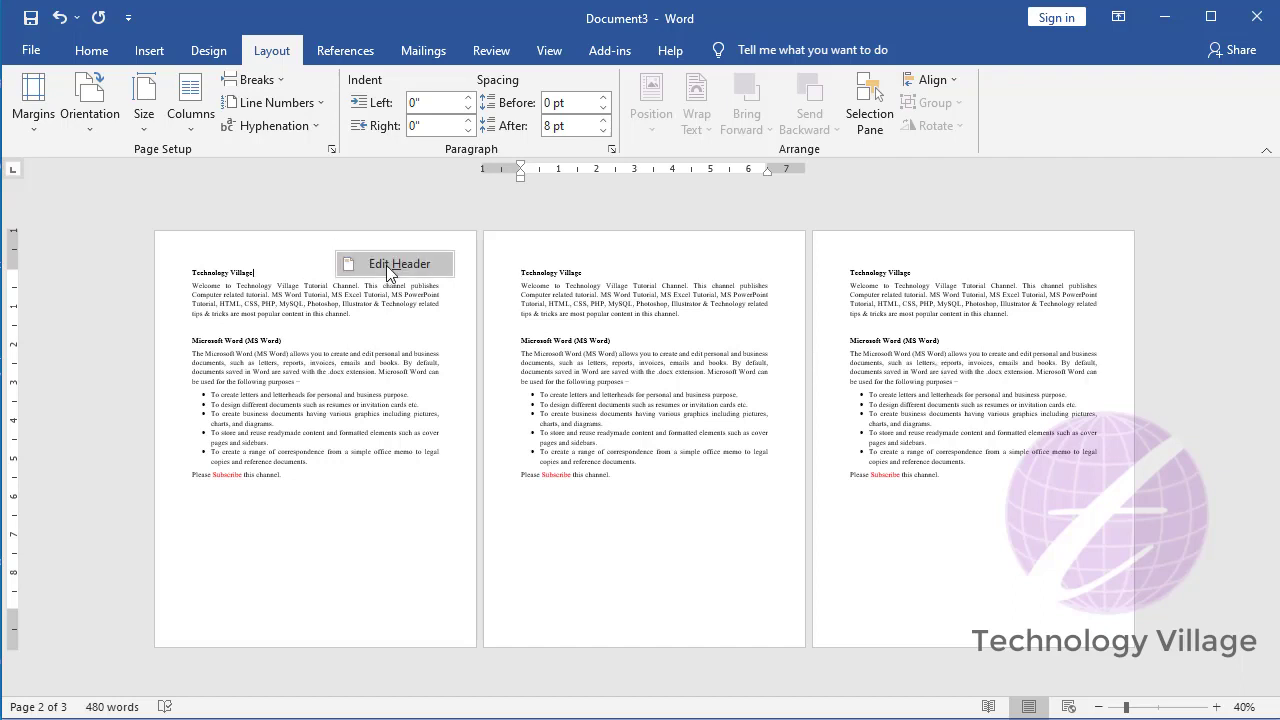
pyautogui.click(391, 264)
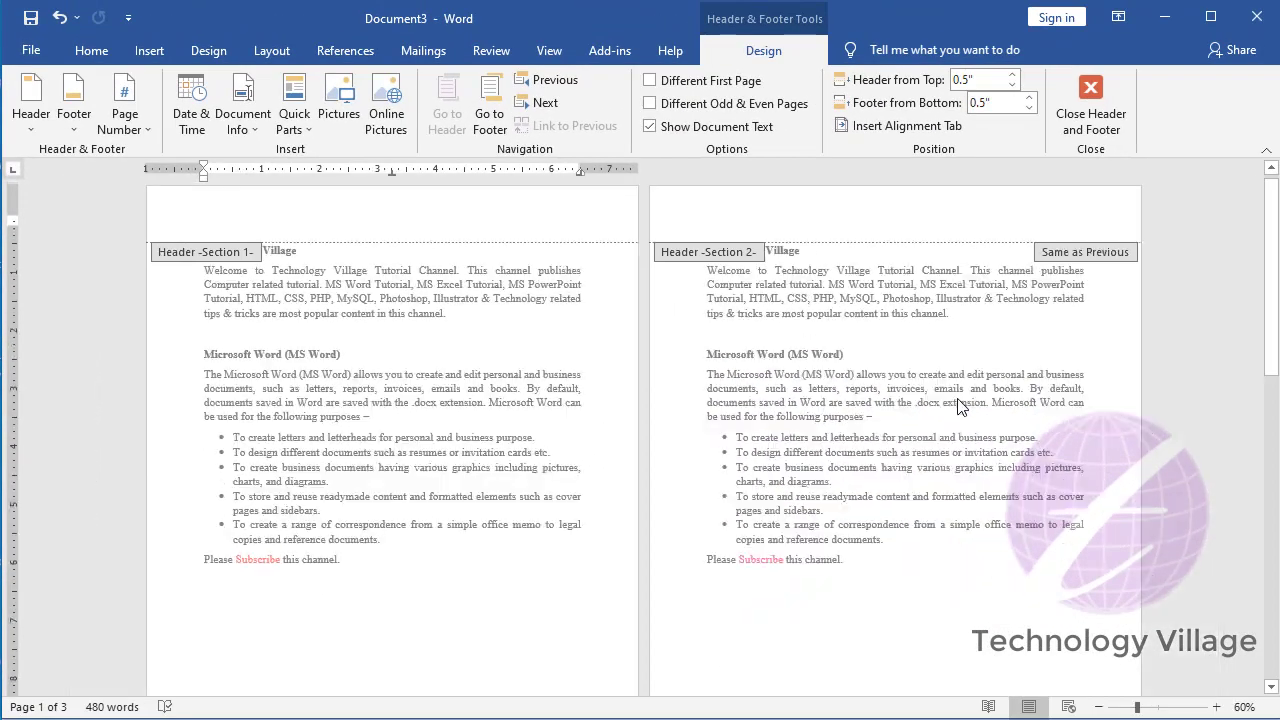
# Step: Review both sections' empty headers and footers, then double-click the body to leave header editing
pyautogui.scroll(-4, 894, 423)
pyautogui.scroll(-3, 891, 423)
pyautogui.scroll(-2, 891, 423)
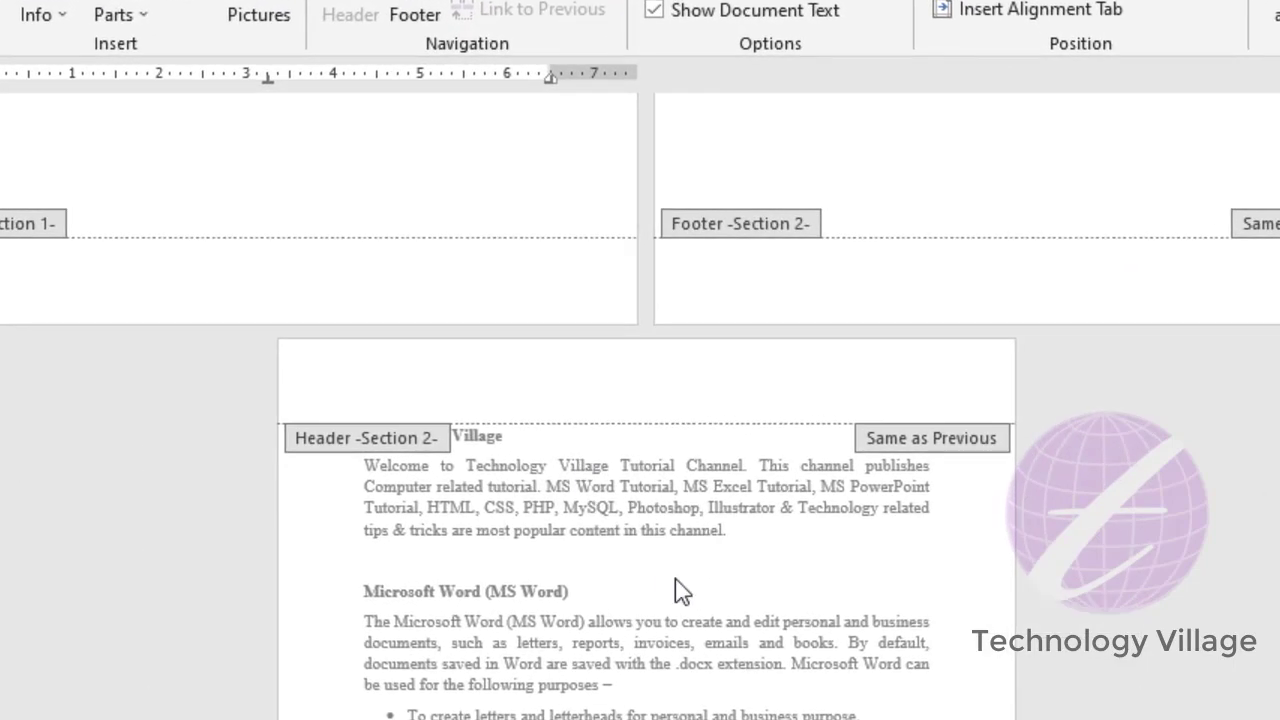
pyautogui.scroll(5, 675, 578)
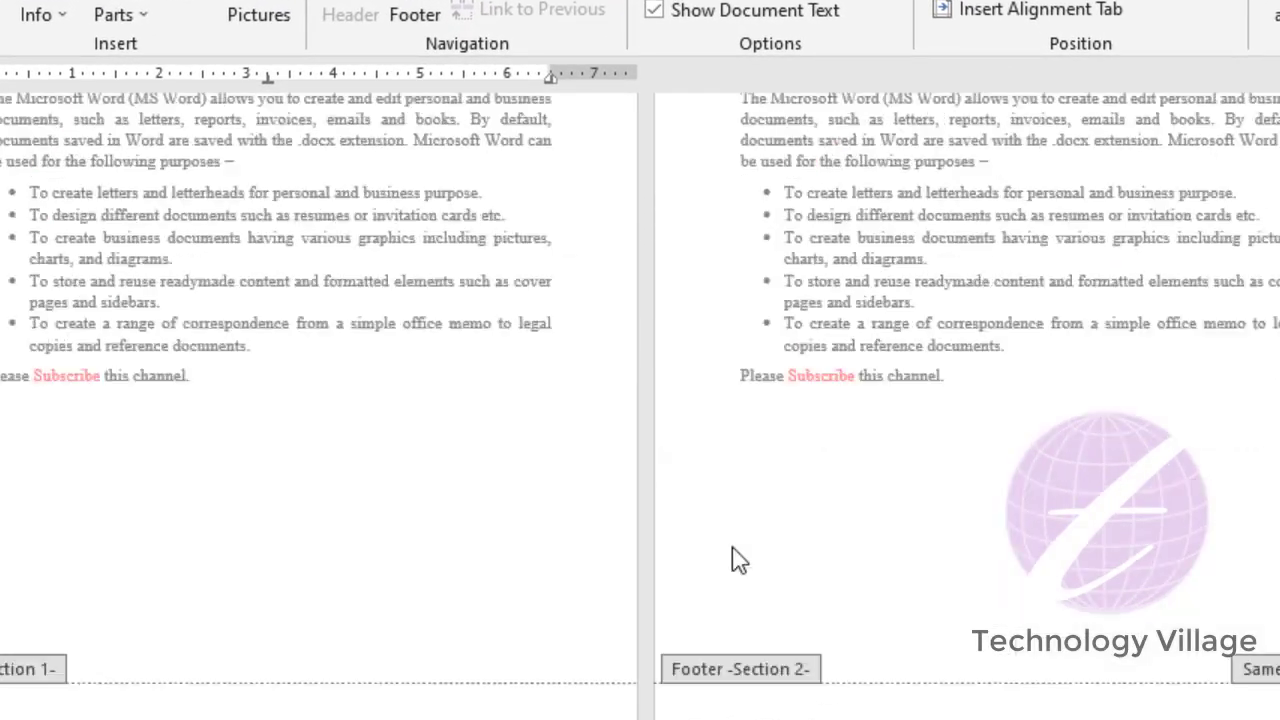
pyautogui.scroll(3, 737, 557)
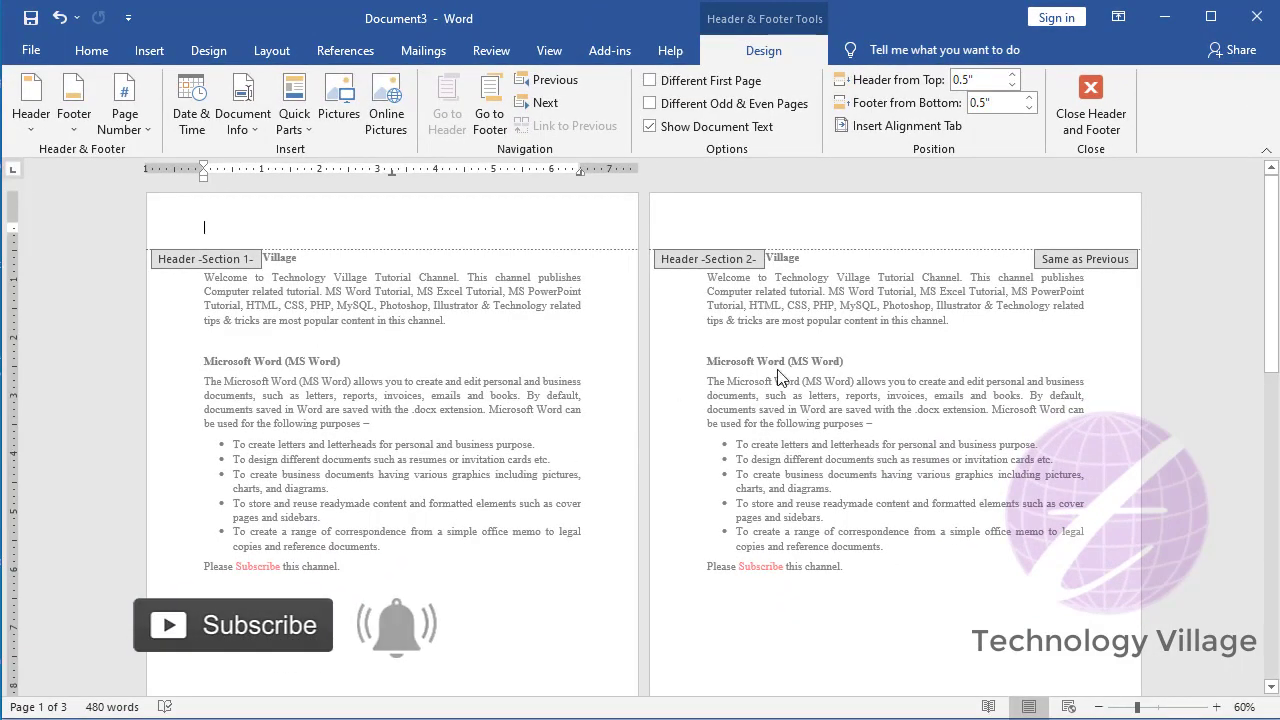
pyautogui.doubleClick(280, 290)
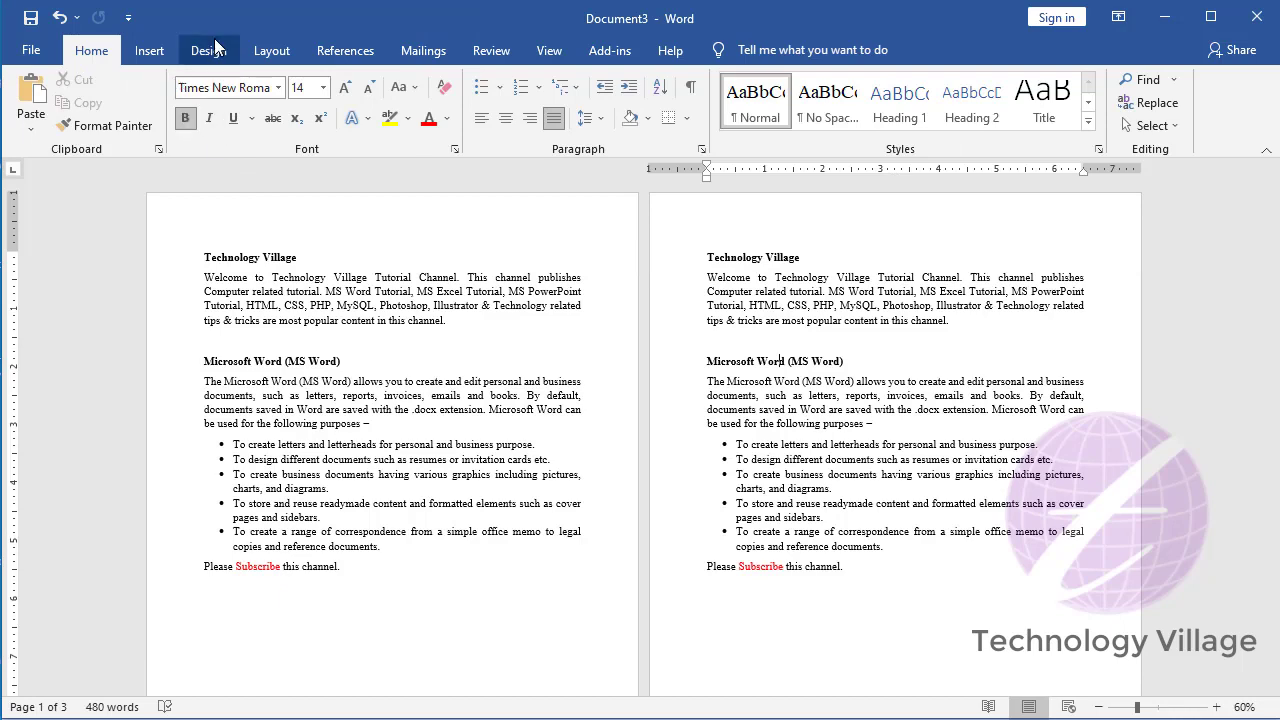
# Step: Set the second section's page orientation to Landscape
pyautogui.click(271, 50)
pyautogui.click(92, 118)
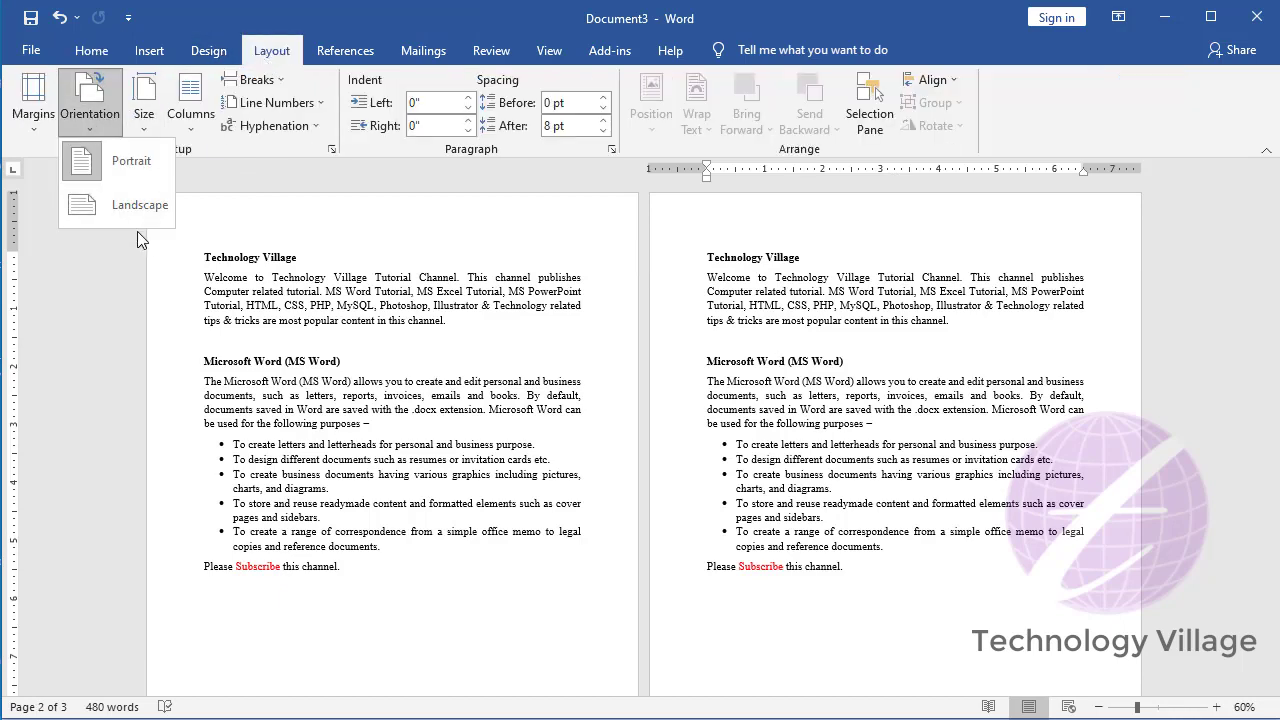
pyautogui.click(135, 205)
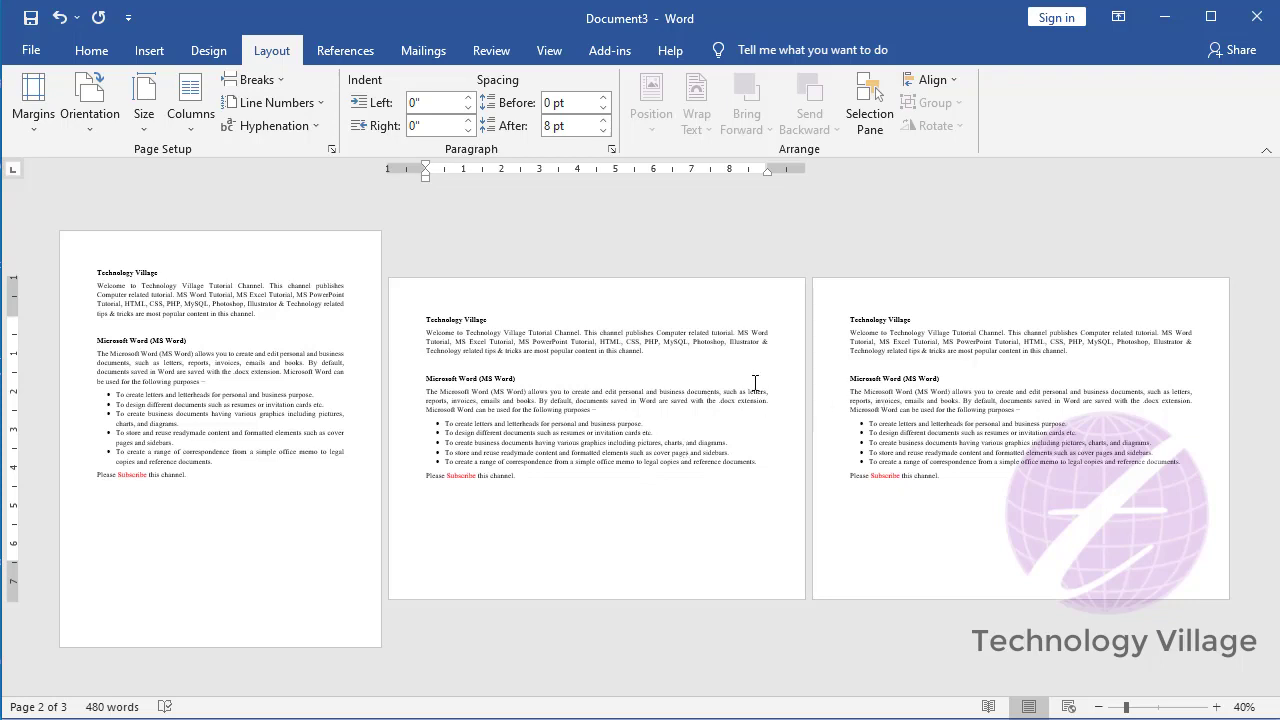
# Step: Insert a Next Page section break at the start of page 3 and reopen header editing
pyautogui.click(847, 320)
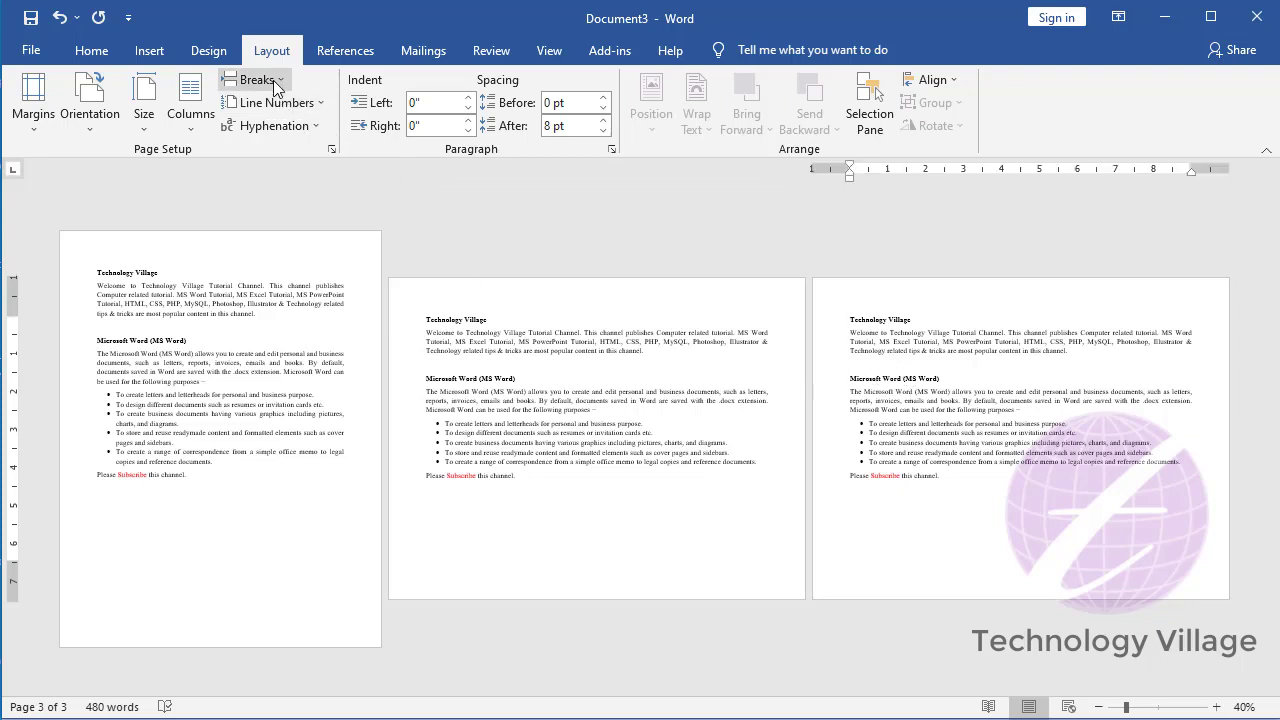
pyautogui.click(255, 79)
pyautogui.click(374, 342)
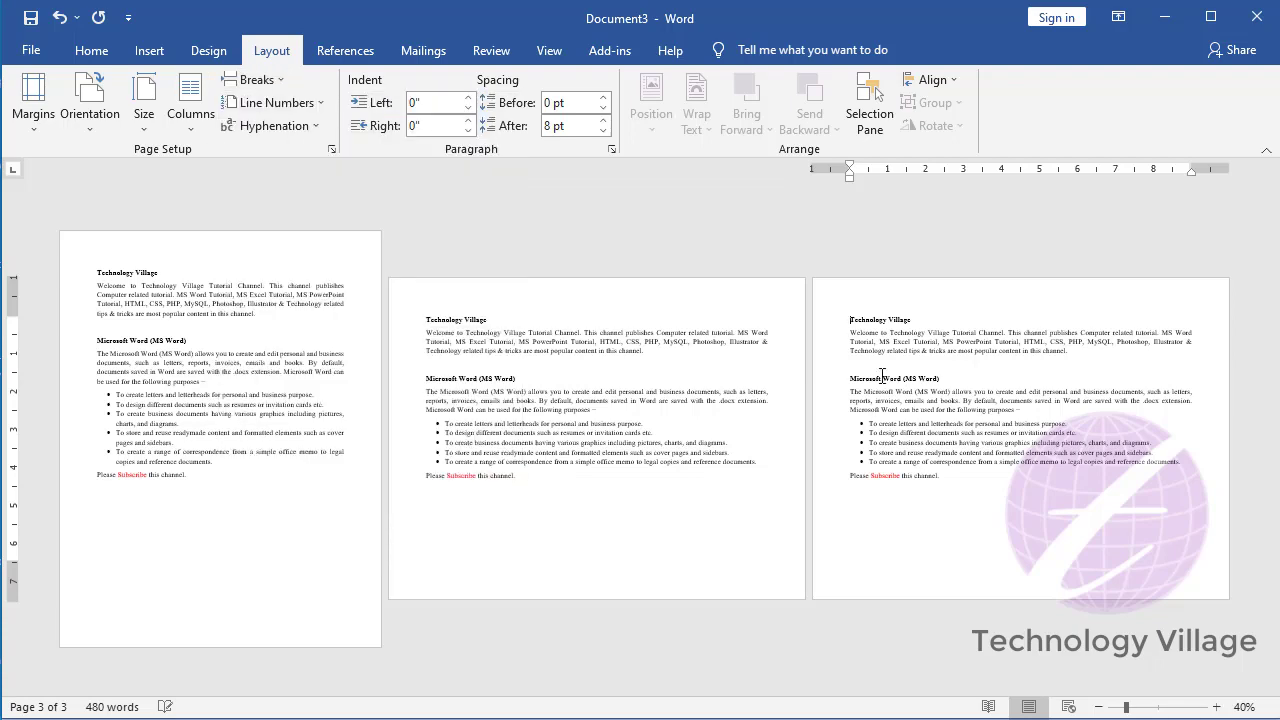
pyautogui.doubleClick(899, 295)
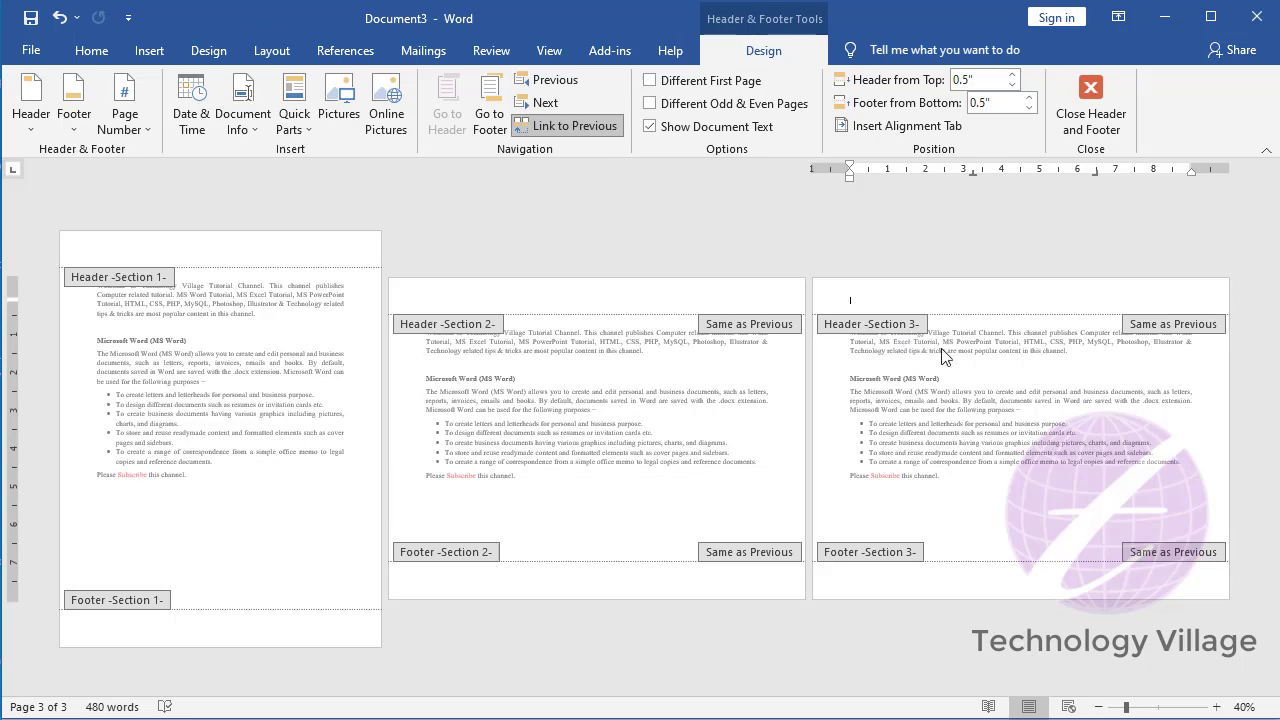
# Step: Close header editing and set page 3's orientation back to Portrait
pyautogui.click(1090, 105)
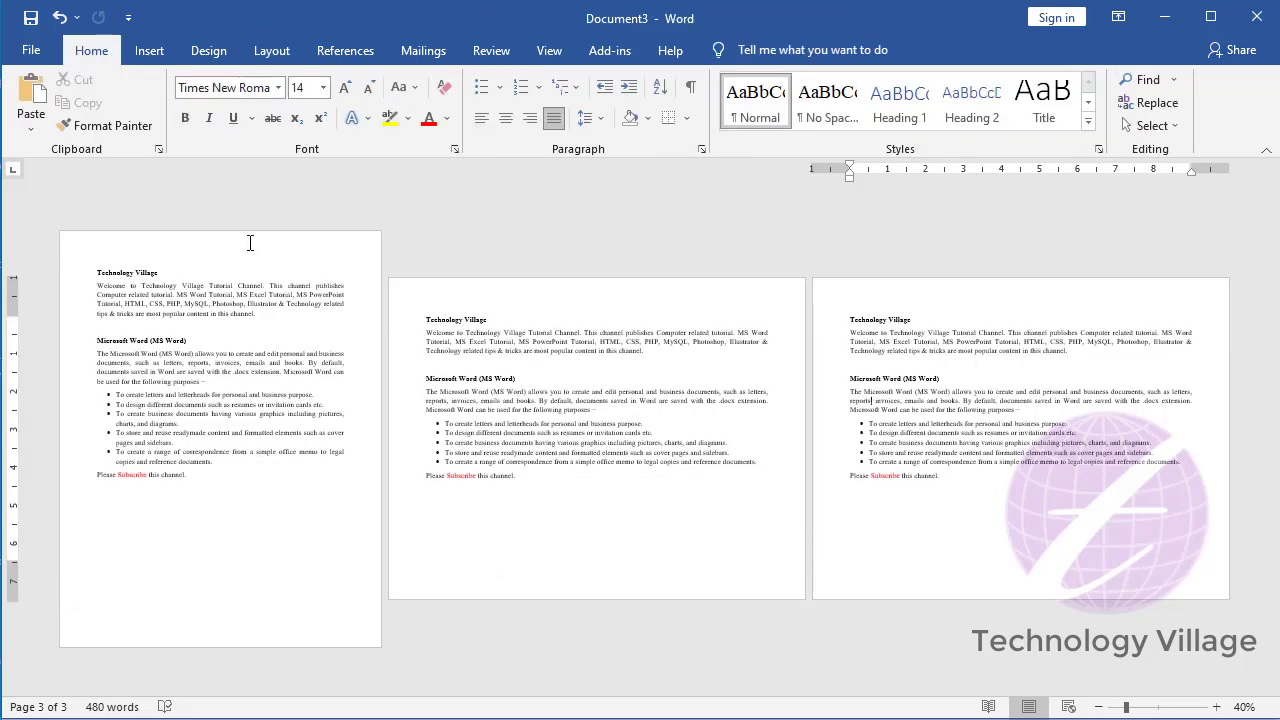
pyautogui.click(271, 50)
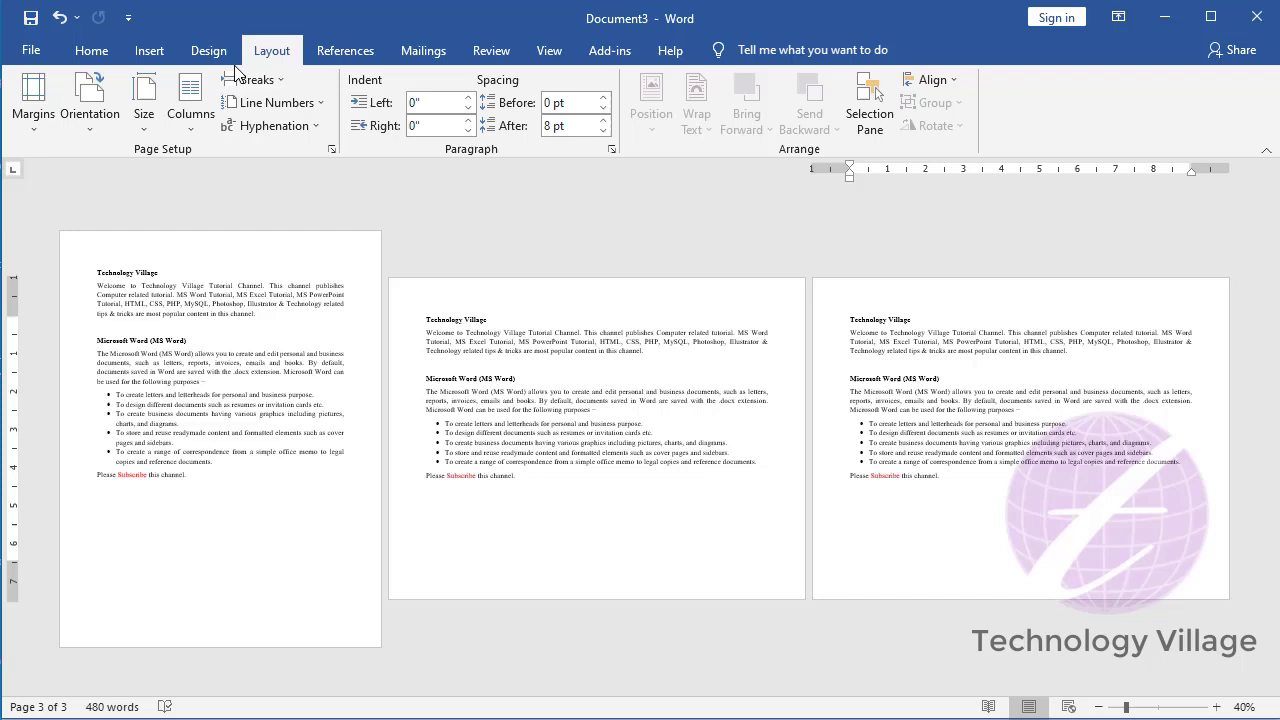
pyautogui.click(90, 100)
pyautogui.click(115, 165)
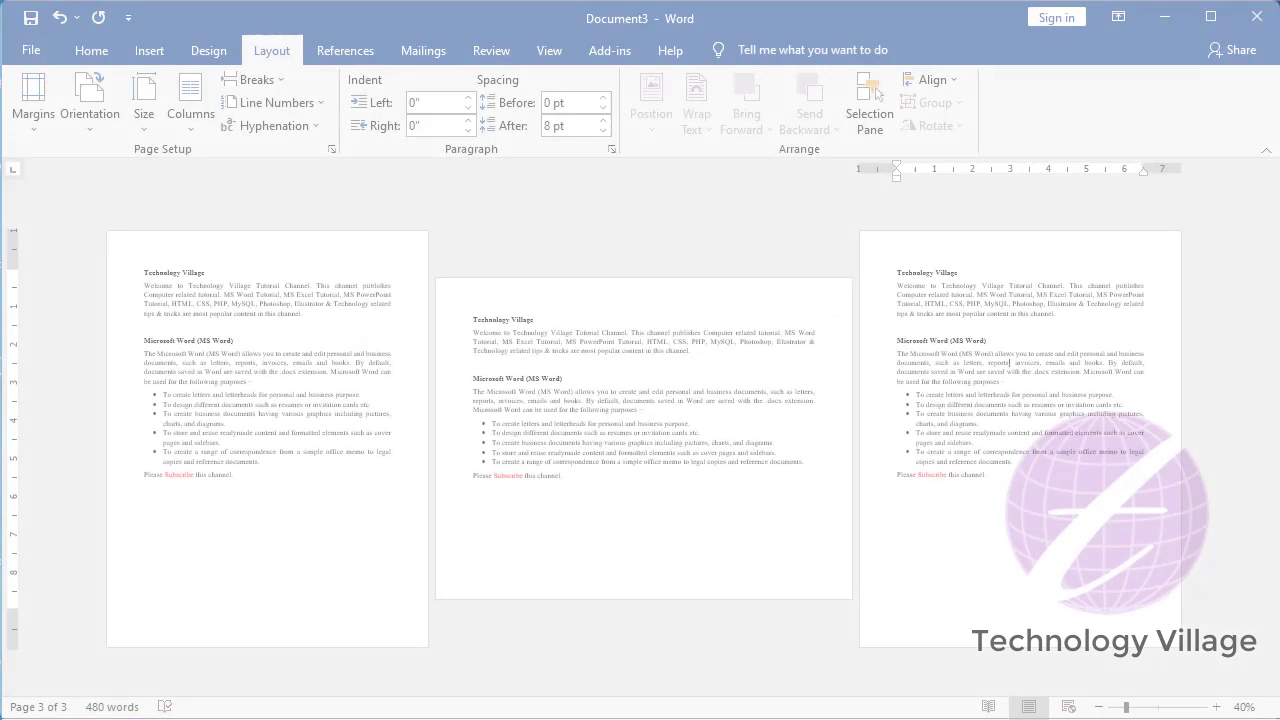
# Step: Switch to Document4 and show its pages side by side with Multiple Pages view
pyautogui.click(230, 675)
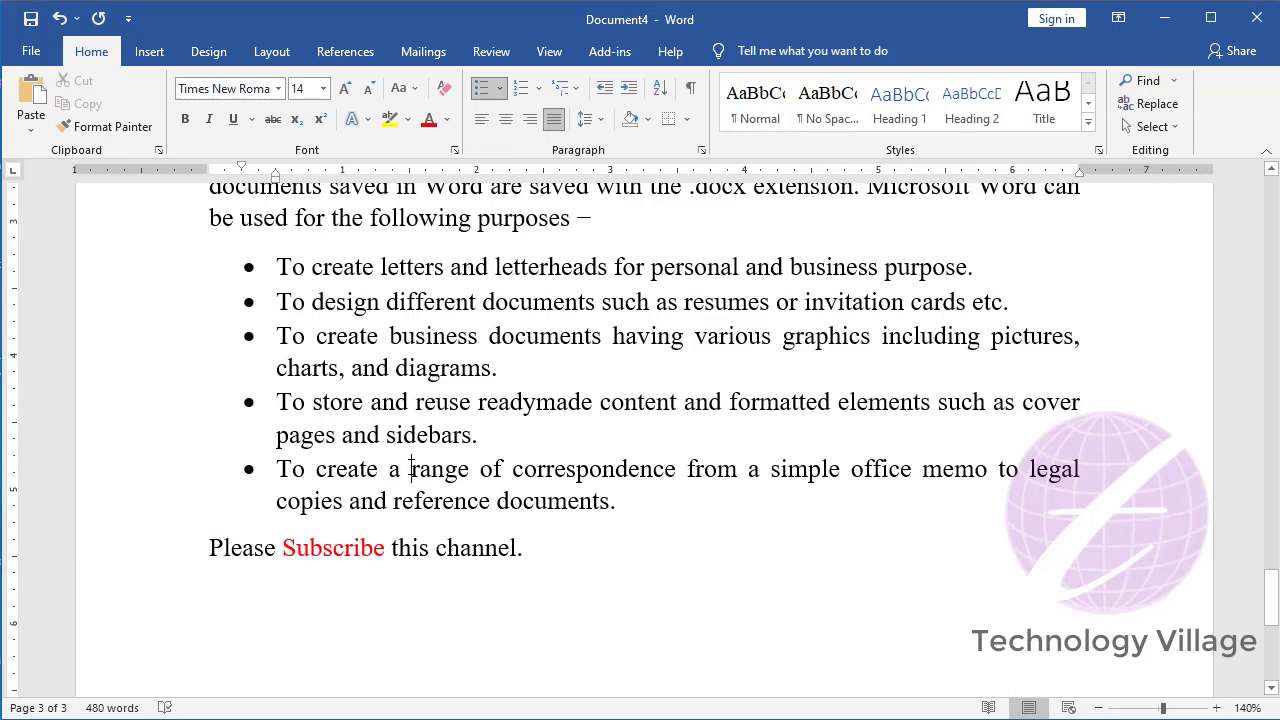
pyautogui.hotkey('ctrl', 'Home')
pyautogui.keyDown('ctrl'); pyautogui.scroll(-2, 737, 451); pyautogui.keyUp('ctrl')
pyautogui.keyDown('ctrl'); pyautogui.scroll(-2, 765, 446); pyautogui.keyUp('ctrl')
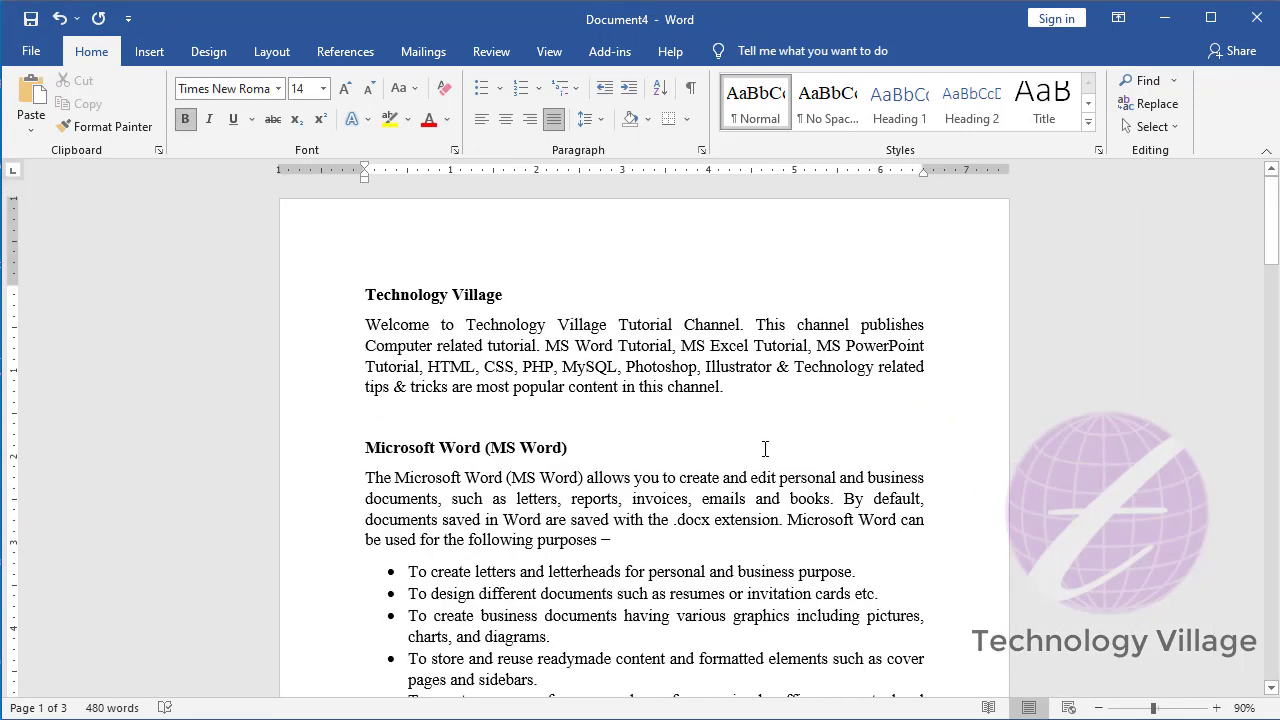
pyautogui.keyDown('ctrl'); pyautogui.scroll(-3, 765, 450); pyautogui.keyUp('ctrl')
pyautogui.keyDown('ctrl'); pyautogui.scroll(-2, 765, 450); pyautogui.keyUp('ctrl')
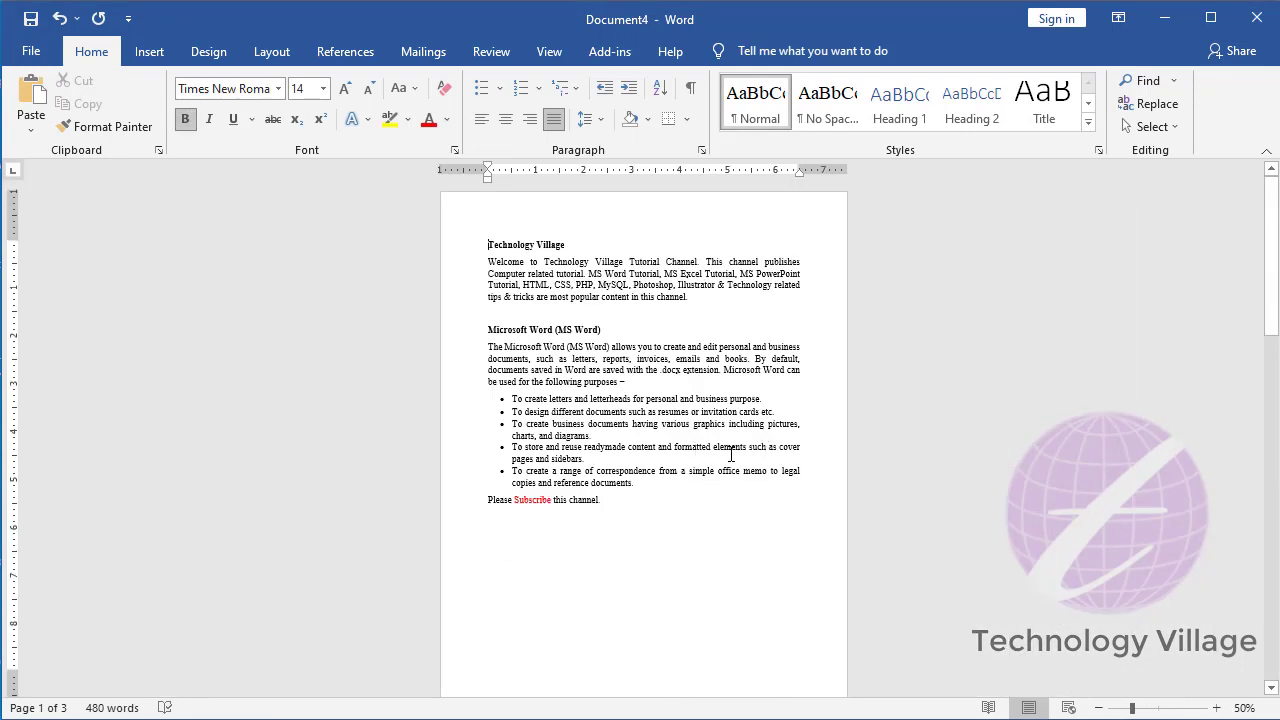
pyautogui.keyDown('ctrl'); pyautogui.scroll(-1, 731, 455); pyautogui.keyUp('ctrl')
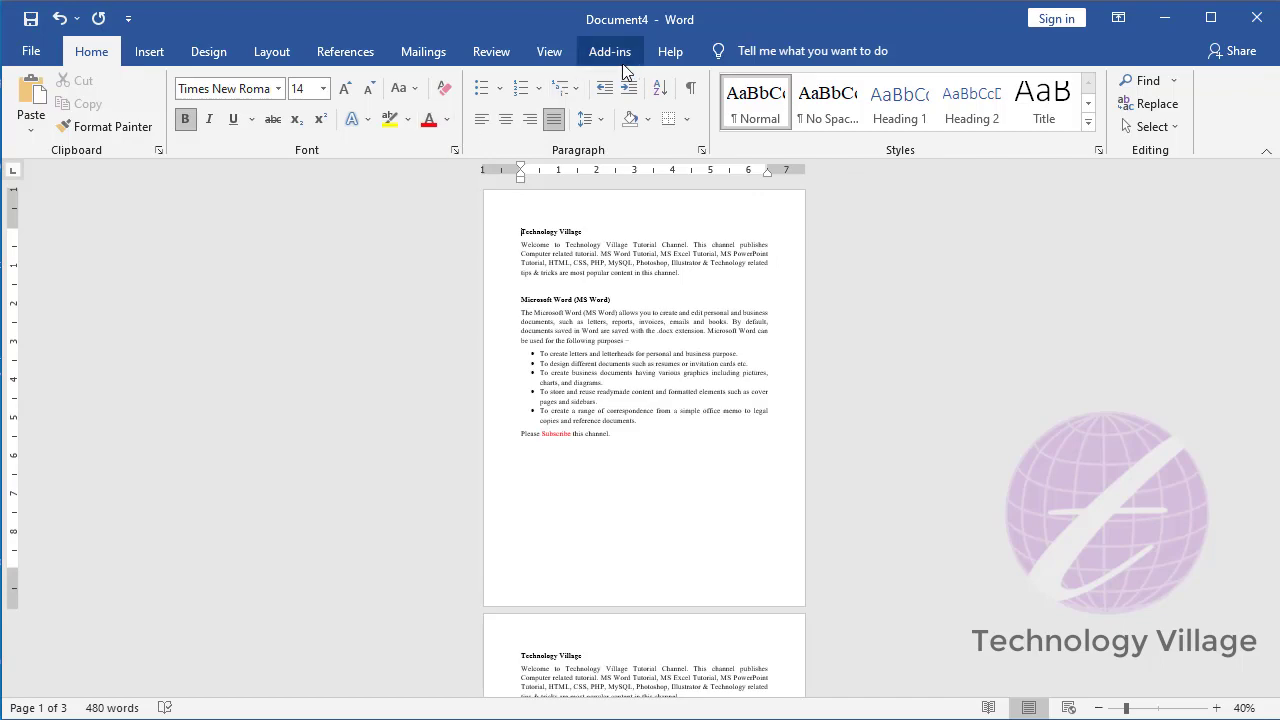
pyautogui.click(549, 51)
pyautogui.click(588, 103)
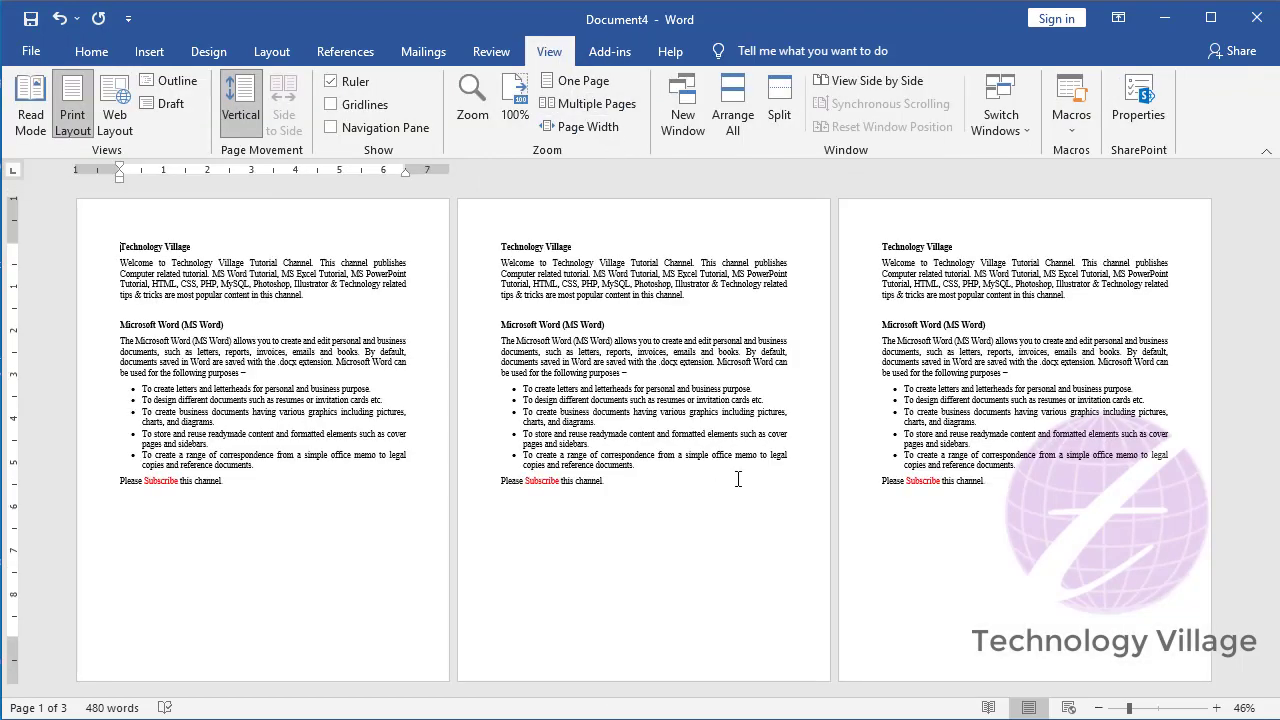
pyautogui.keyDown('ctrl'); pyautogui.scroll(-3, 741, 470); pyautogui.keyUp('ctrl')
pyautogui.keyDown('ctrl'); pyautogui.scroll(3, 667, 492); pyautogui.keyUp('ctrl')
# Step: Add a page header reading 'Header One' and close header editing
pyautogui.doubleClick(331, 234)
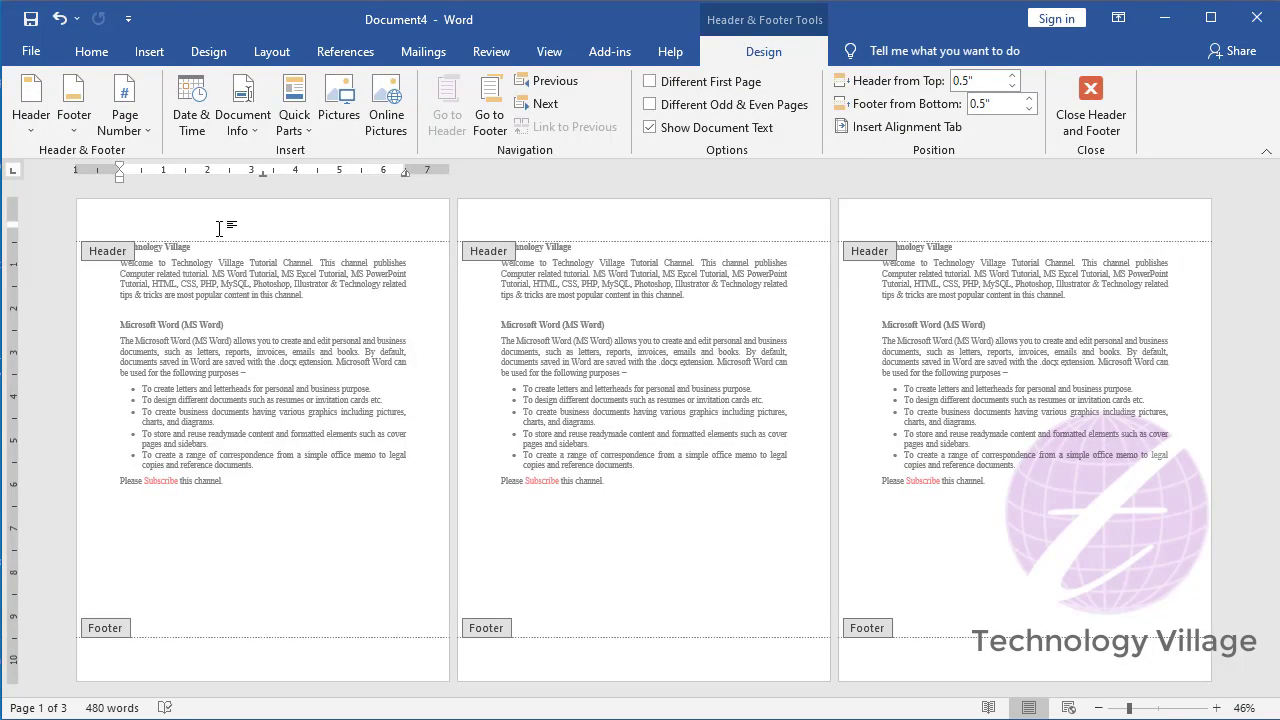
pyautogui.keyDown('ctrl'); pyautogui.scroll(6, 219, 228); pyautogui.keyUp('ctrl')
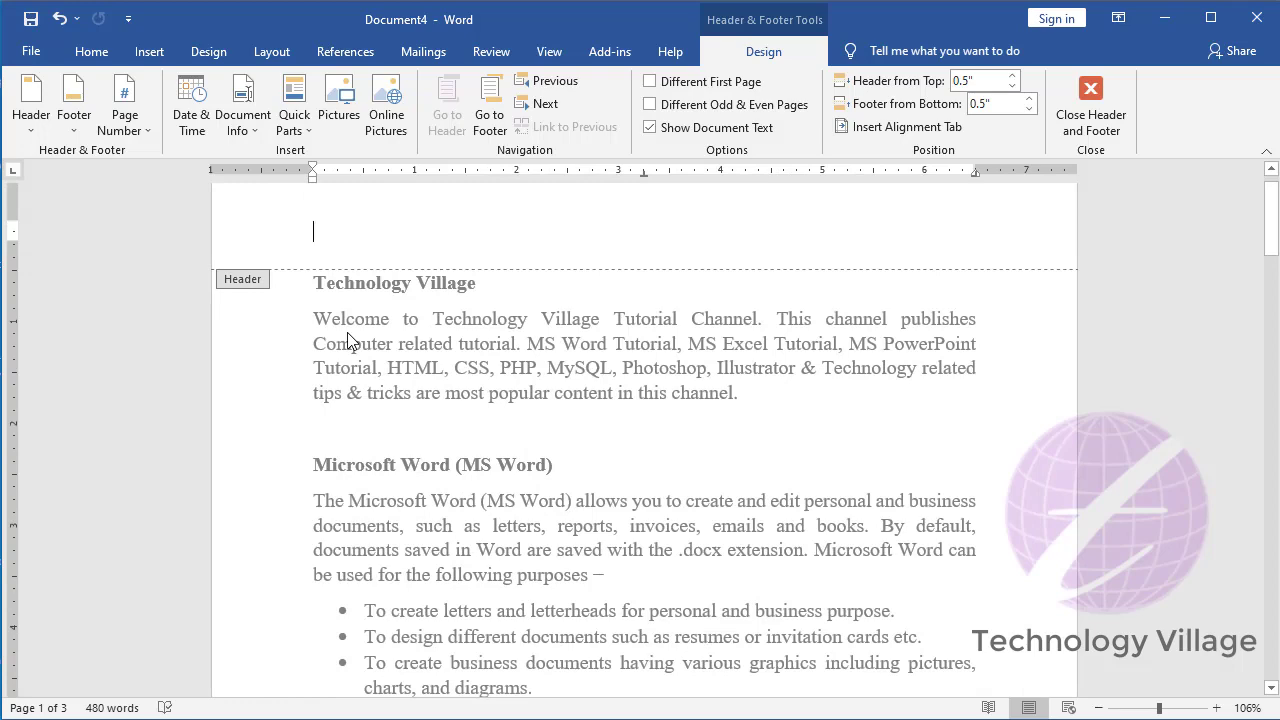
pyautogui.write('Header One')
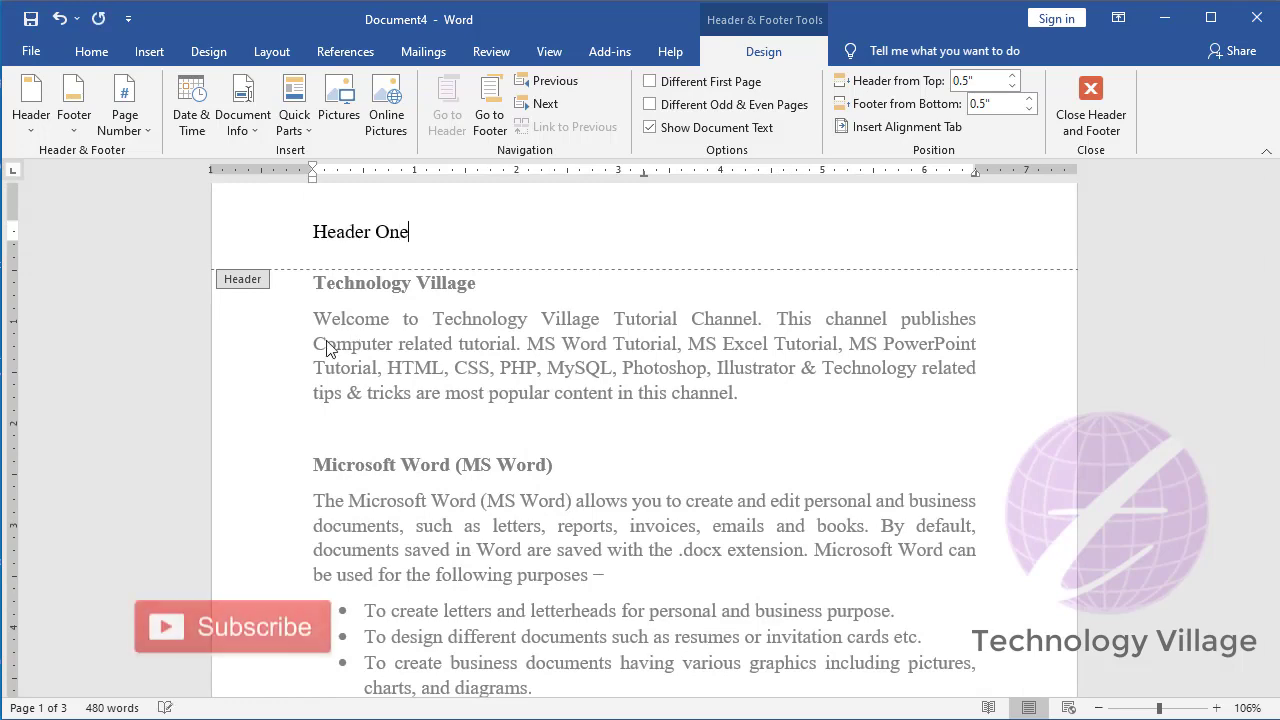
pyautogui.click(1068, 114)
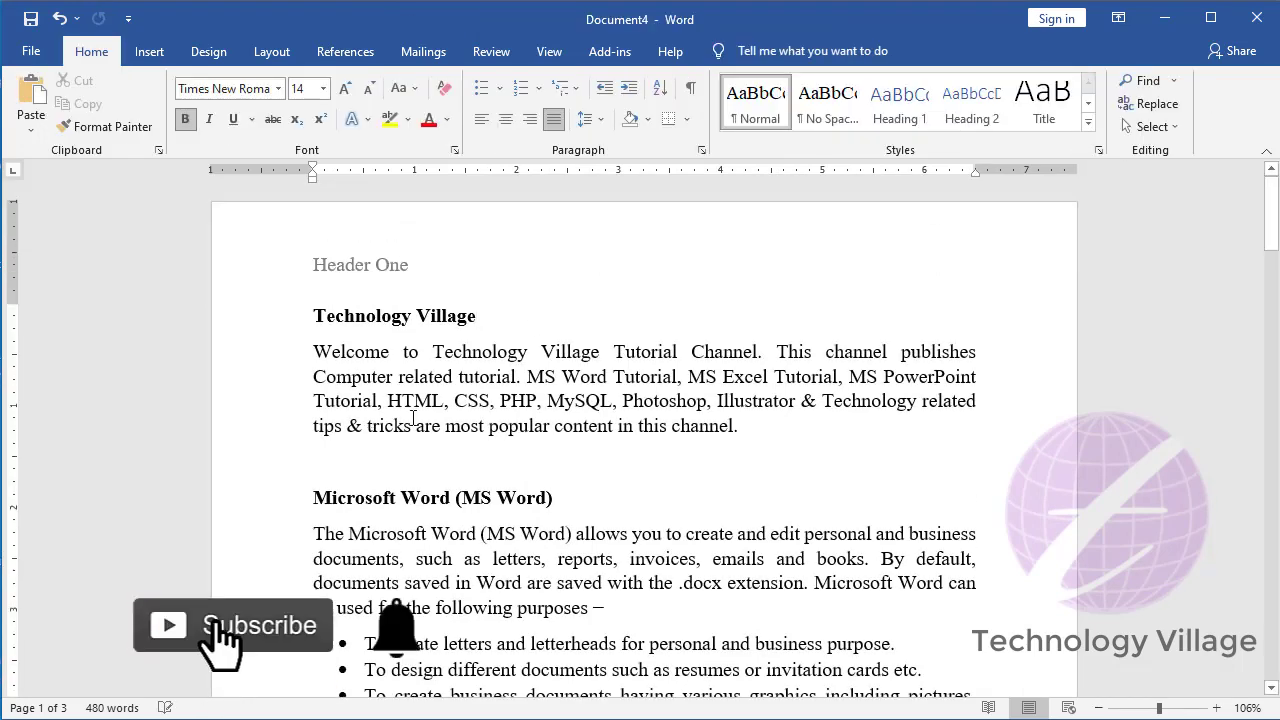
pyautogui.scroll(-8, 410, 424)
pyautogui.scroll(-4, 410, 430)
pyautogui.scroll(-8, 420, 440)
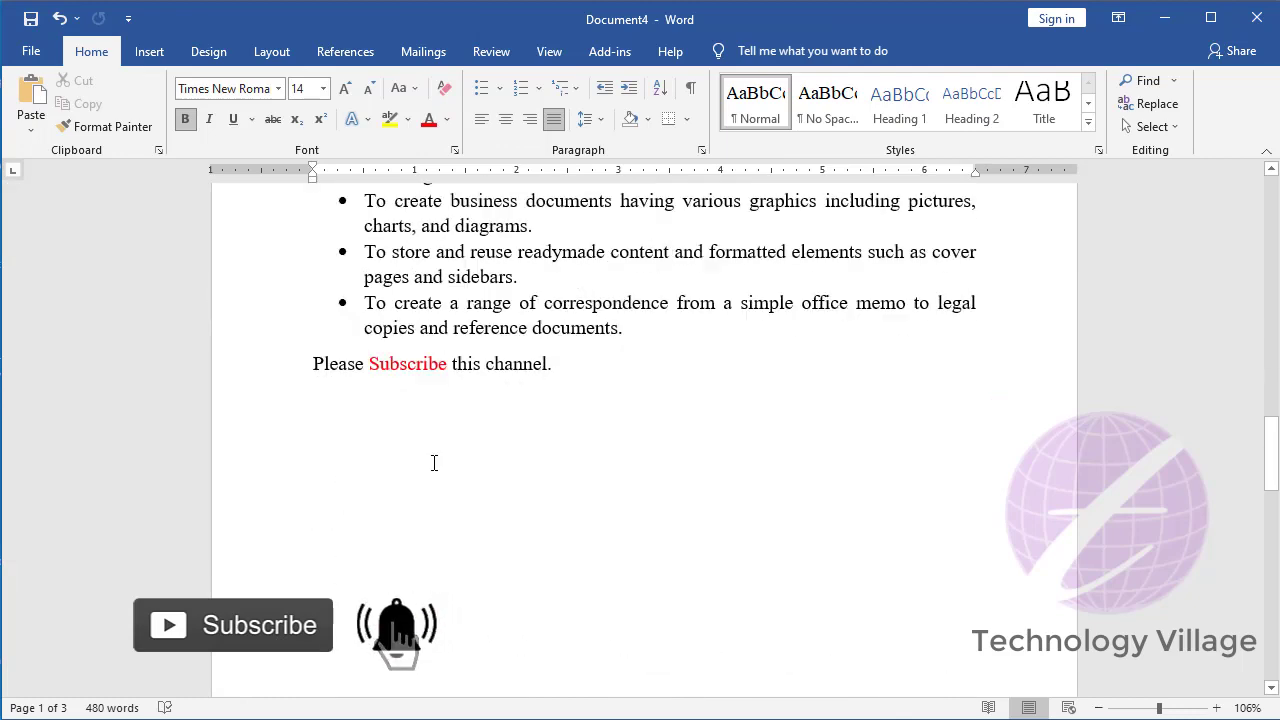
pyautogui.scroll(7, 434, 460)
pyautogui.scroll(-1, 483, 409)
pyautogui.scroll(-10, 500, 430)
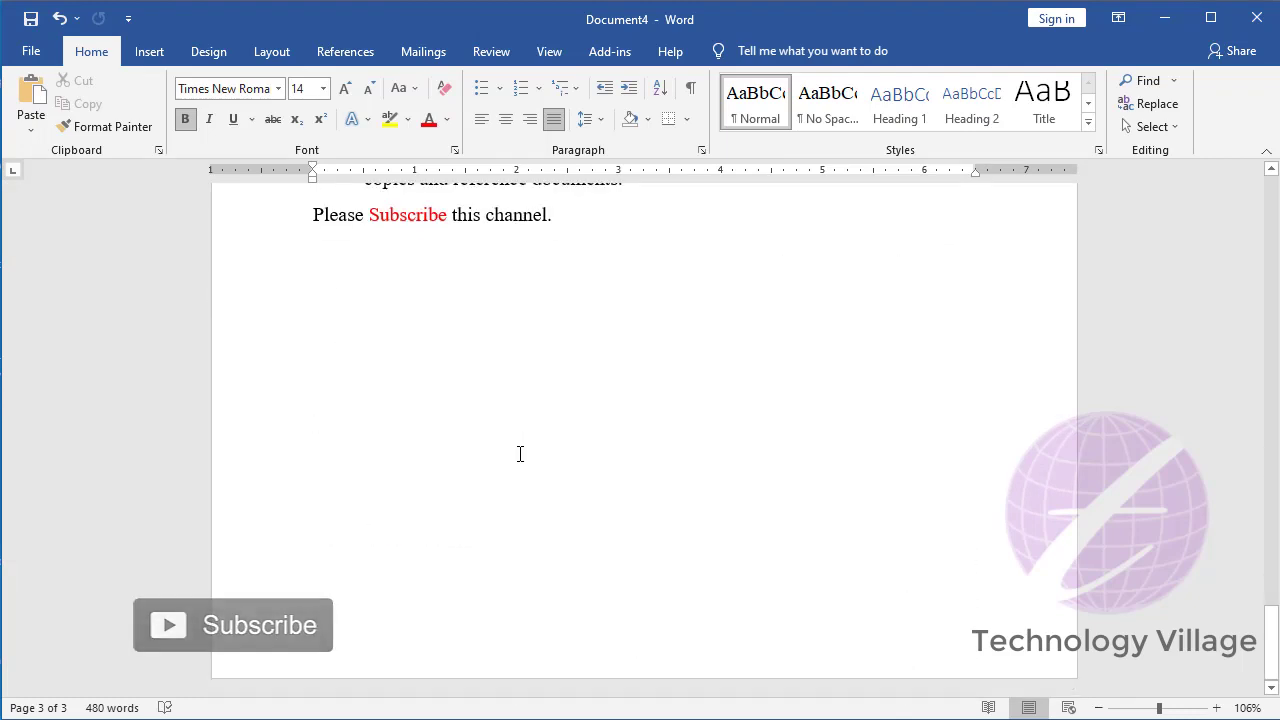
pyautogui.scroll(10, 520, 452)
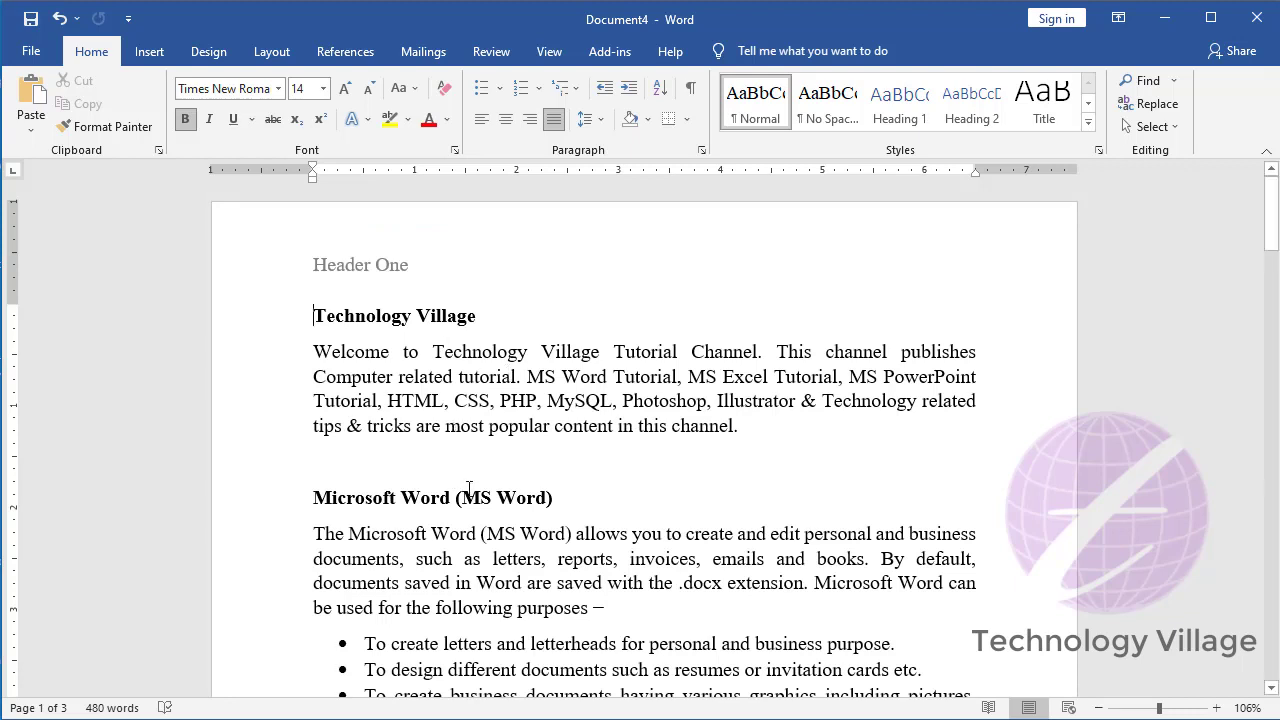
pyautogui.scroll(-1, 548, 414)
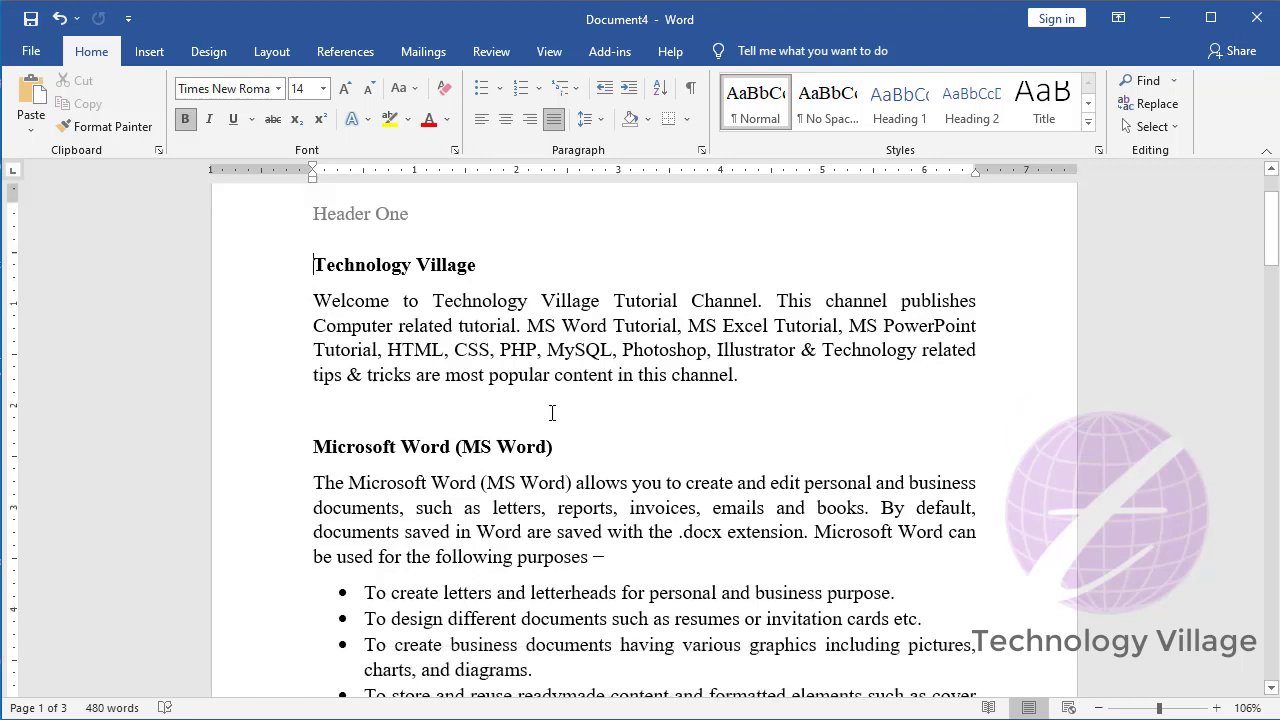
pyautogui.scroll(-6, 548, 414)
pyautogui.scroll(-4, 497, 440)
pyautogui.scroll(1, 447, 412)
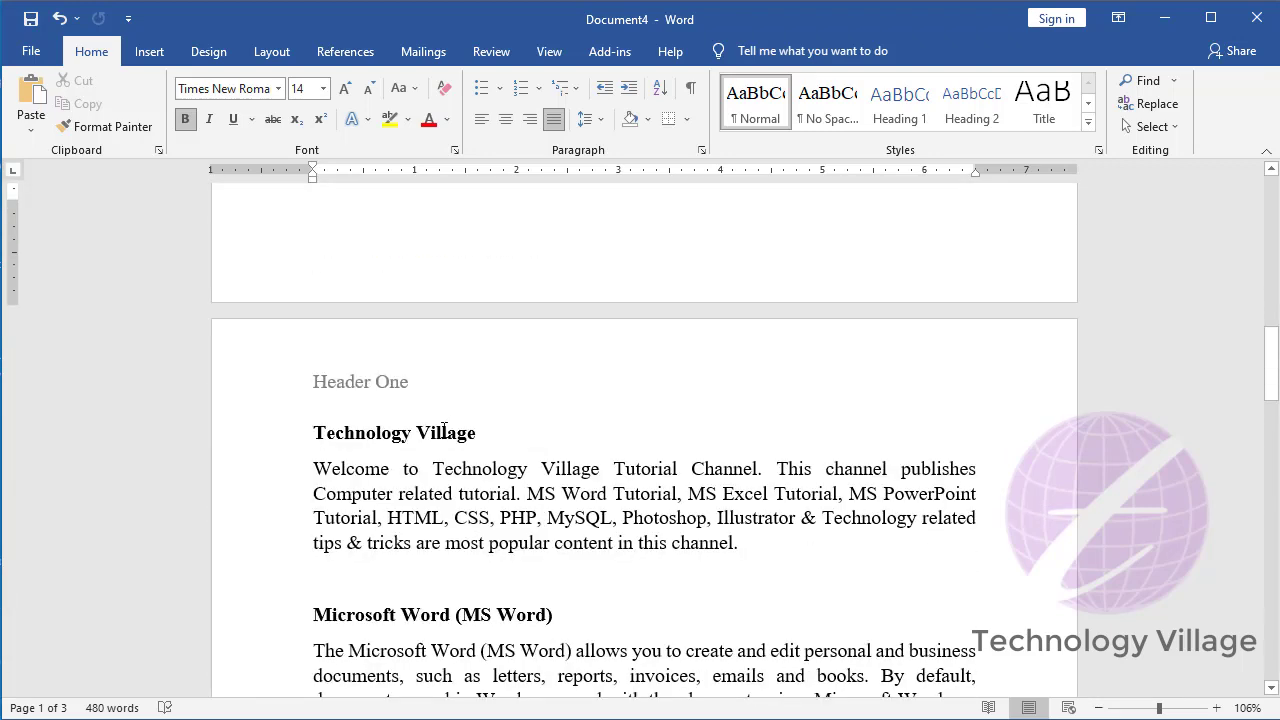
pyautogui.click(443, 432)
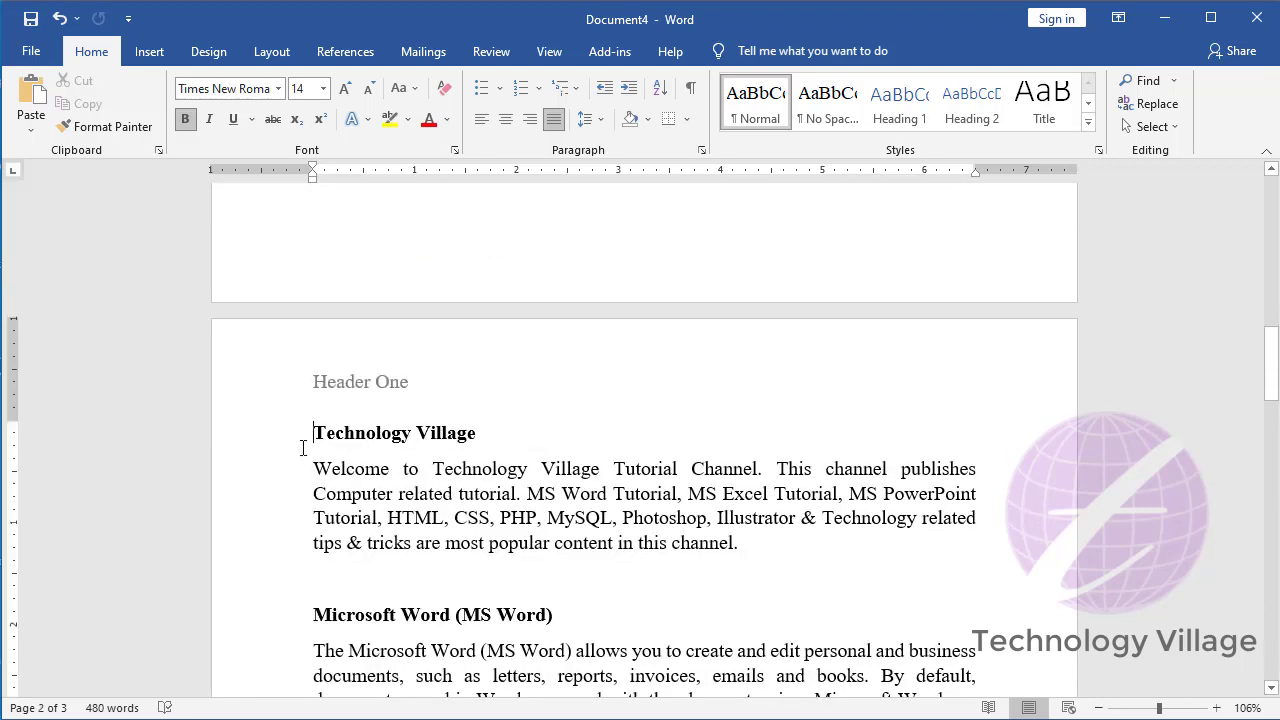
# Step: Insert a Next Page section break before page 2
pyautogui.click(272, 51)
pyautogui.click(260, 82)
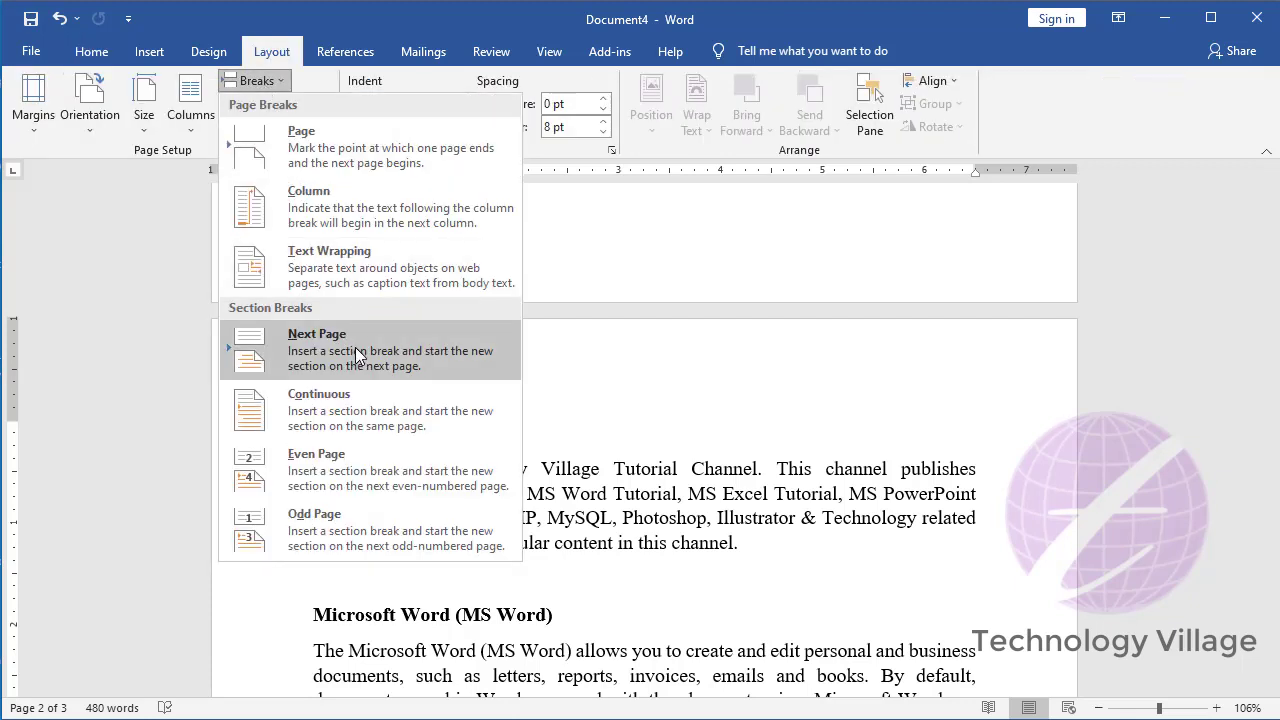
pyautogui.click(340, 350)
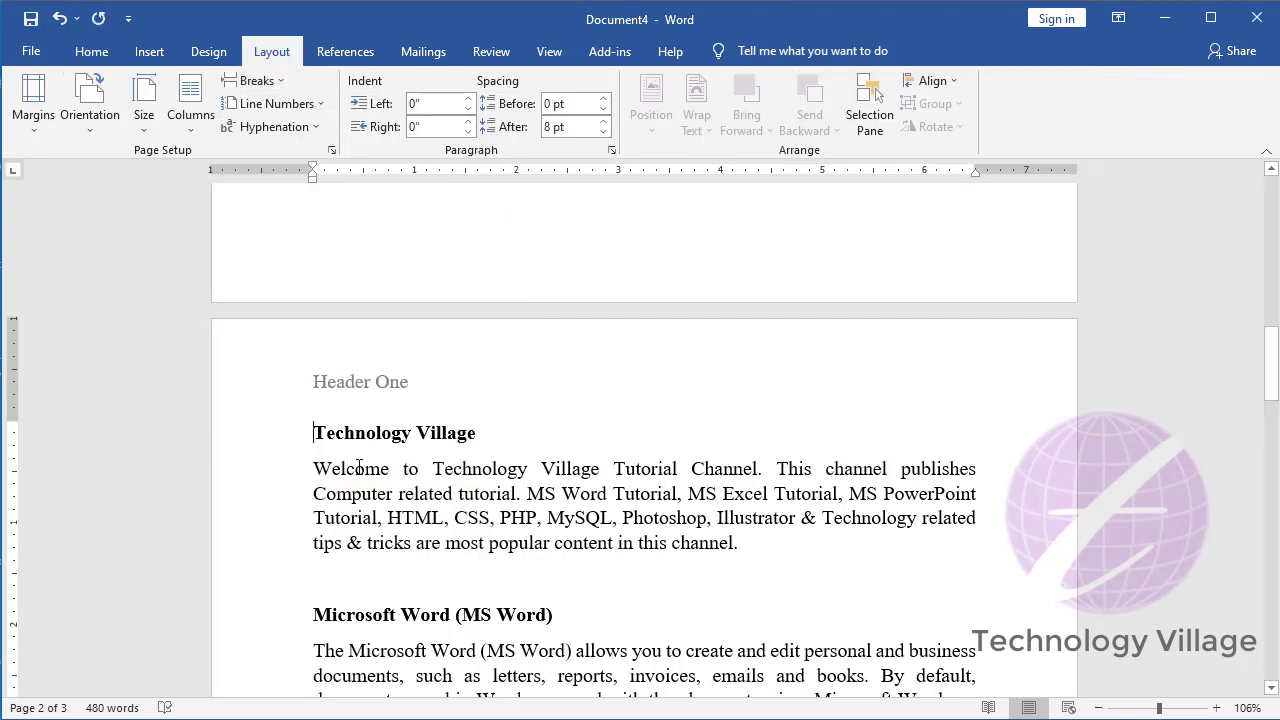
# Step: Open the page 2 header and retype its ending so it reads 'Header One'
pyautogui.doubleClick(432, 392)
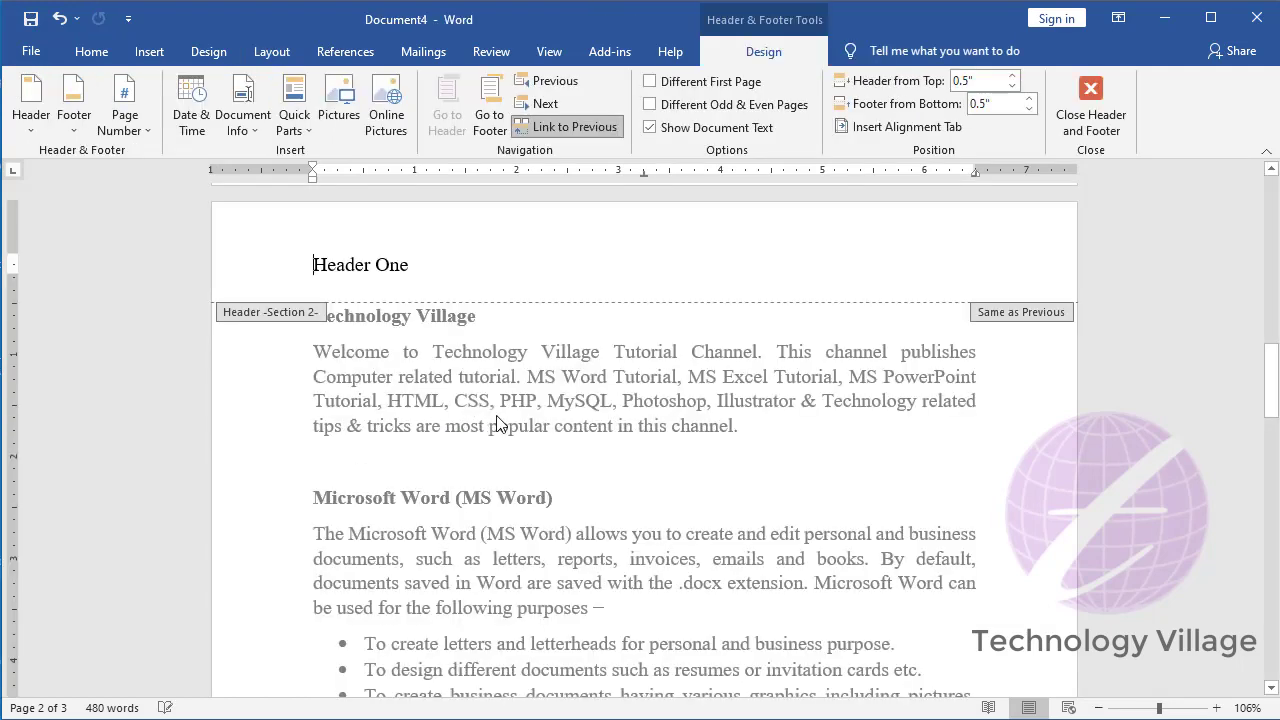
pyautogui.scroll(3, 481, 370)
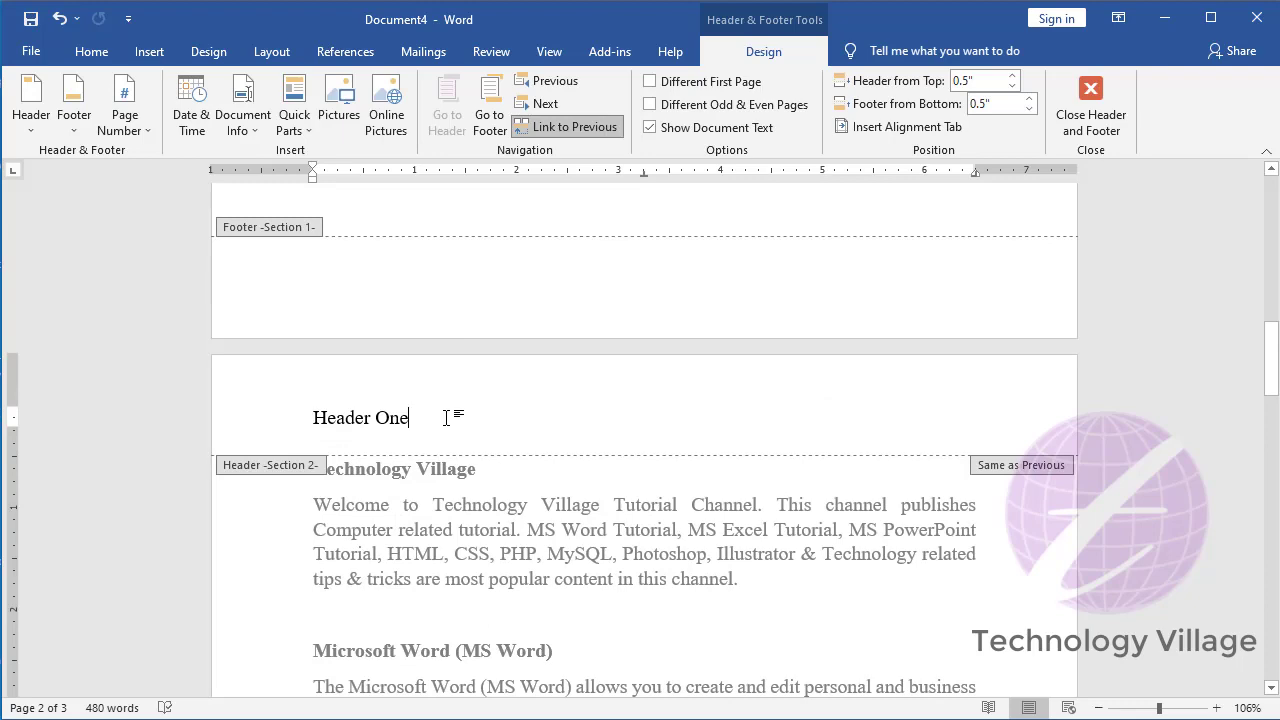
pyautogui.press('BackSpace')
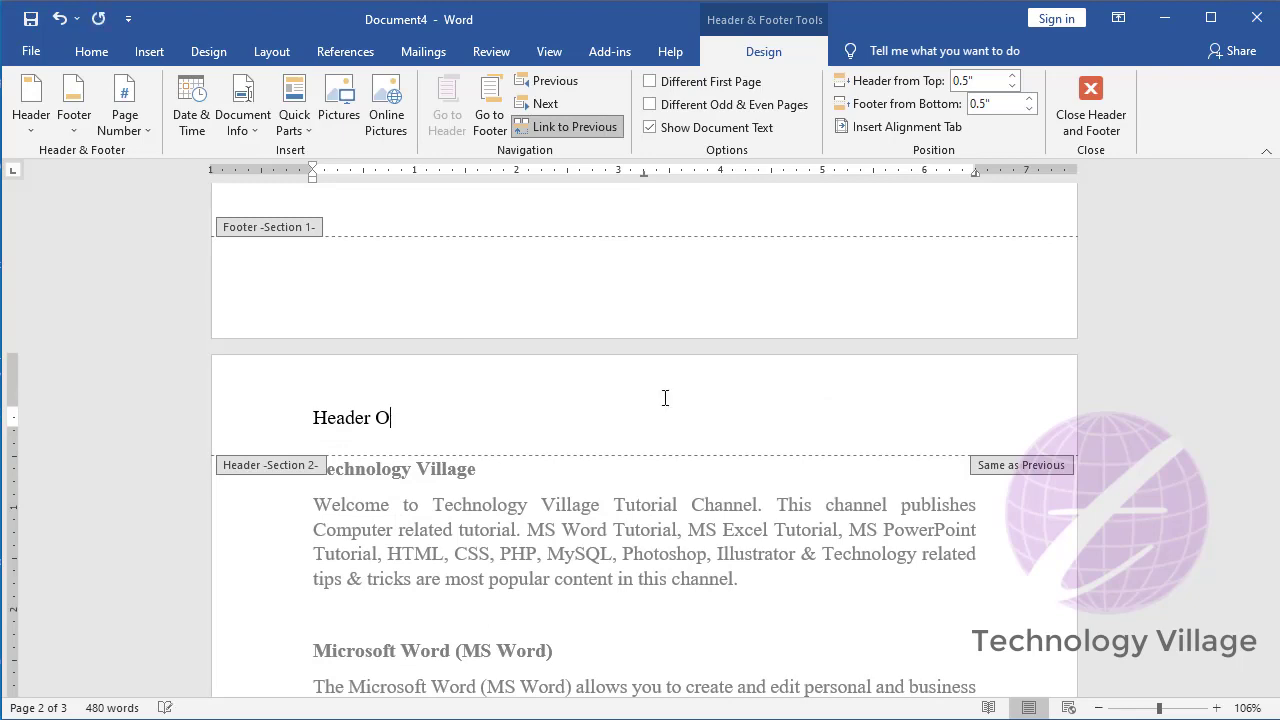
pyautogui.press('BackSpace')
pyautogui.press('BackSpace')
pyautogui.scroll(10, 440, 435)
pyautogui.scroll(5, 402, 272)
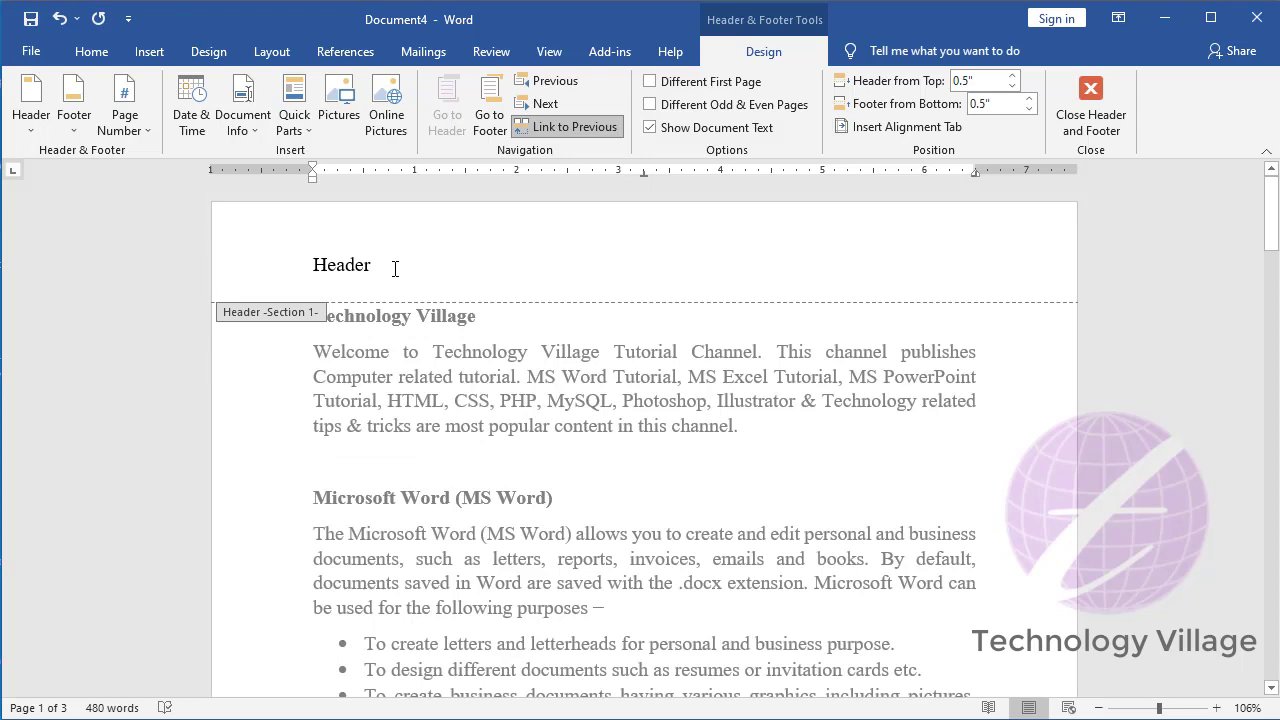
pyautogui.scroll(-6, 507, 376)
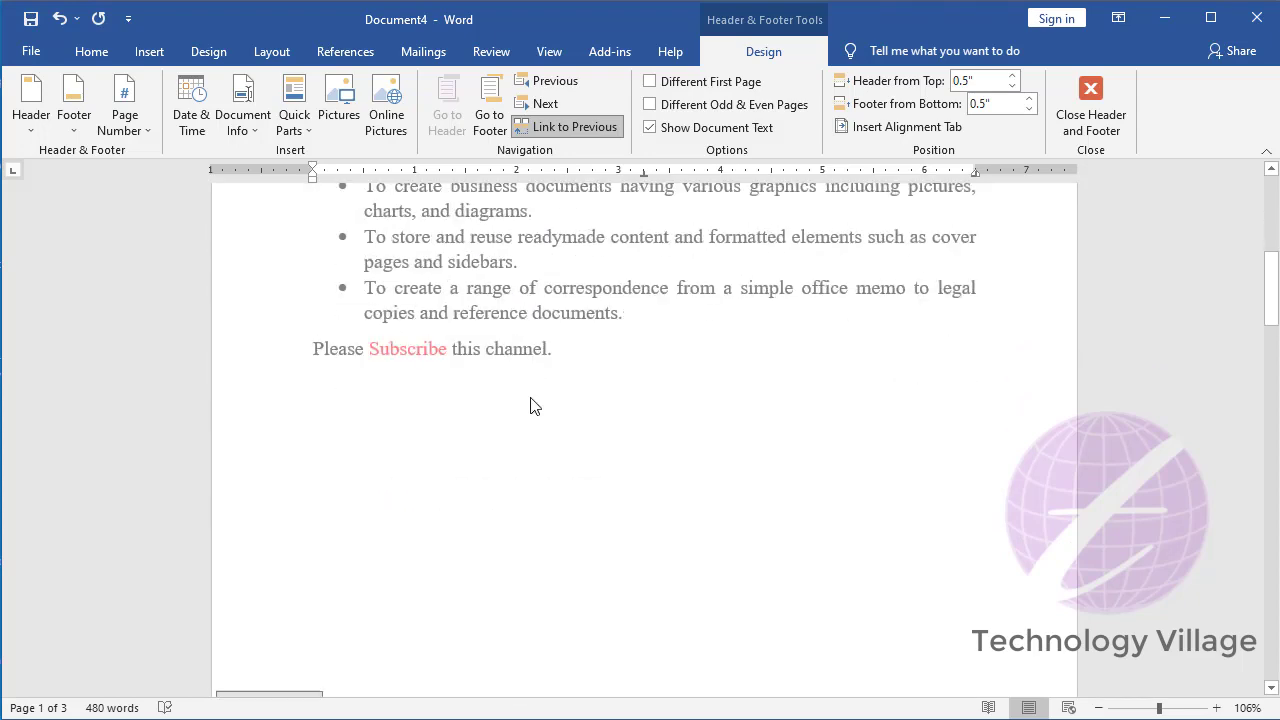
pyautogui.scroll(-2, 529, 406)
pyautogui.write('O')
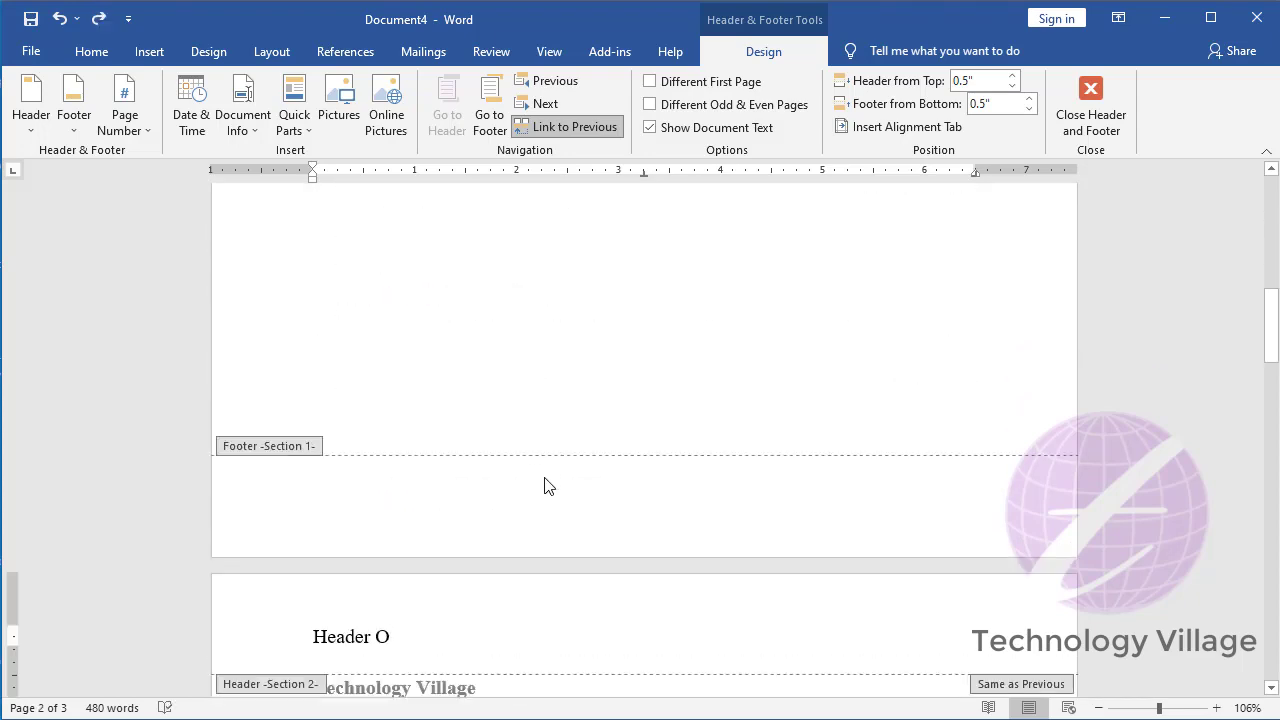
pyautogui.write('ne')
pyautogui.scroll(-2, 571, 549)
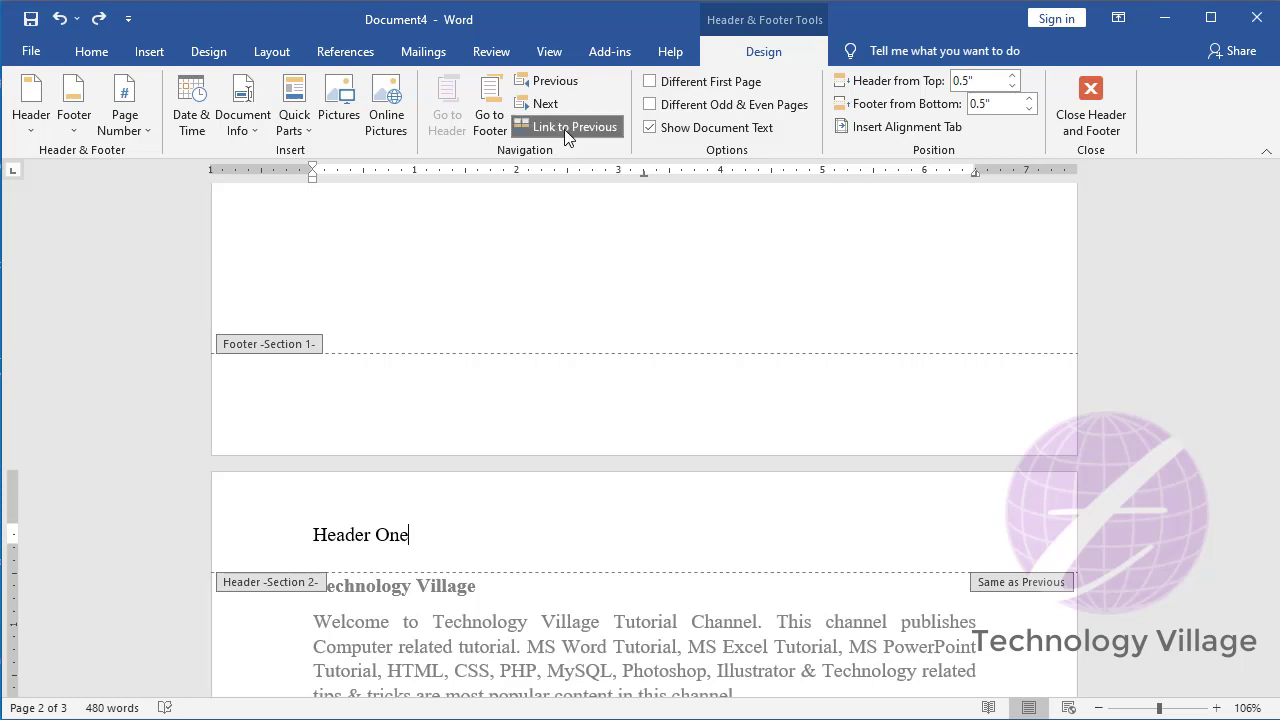
# Step: Unlink the page 2 header from the previous section and change it to 'Header Two'
pyautogui.click(564, 129)
pyautogui.scroll(3, 471, 340)
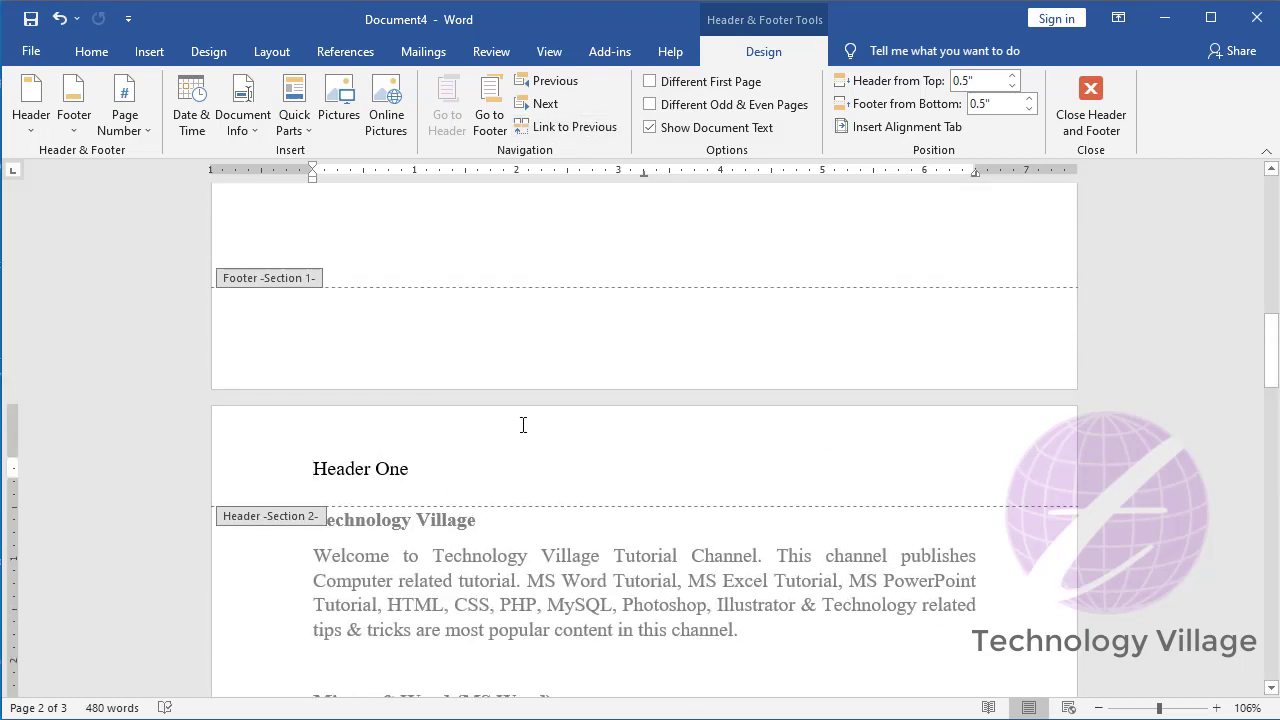
pyautogui.press('BackSpace')
pyautogui.press('BackSpace')
pyautogui.press('BackSpace')
pyautogui.press('BackSpace')
pyautogui.scroll(3, 392, 491)
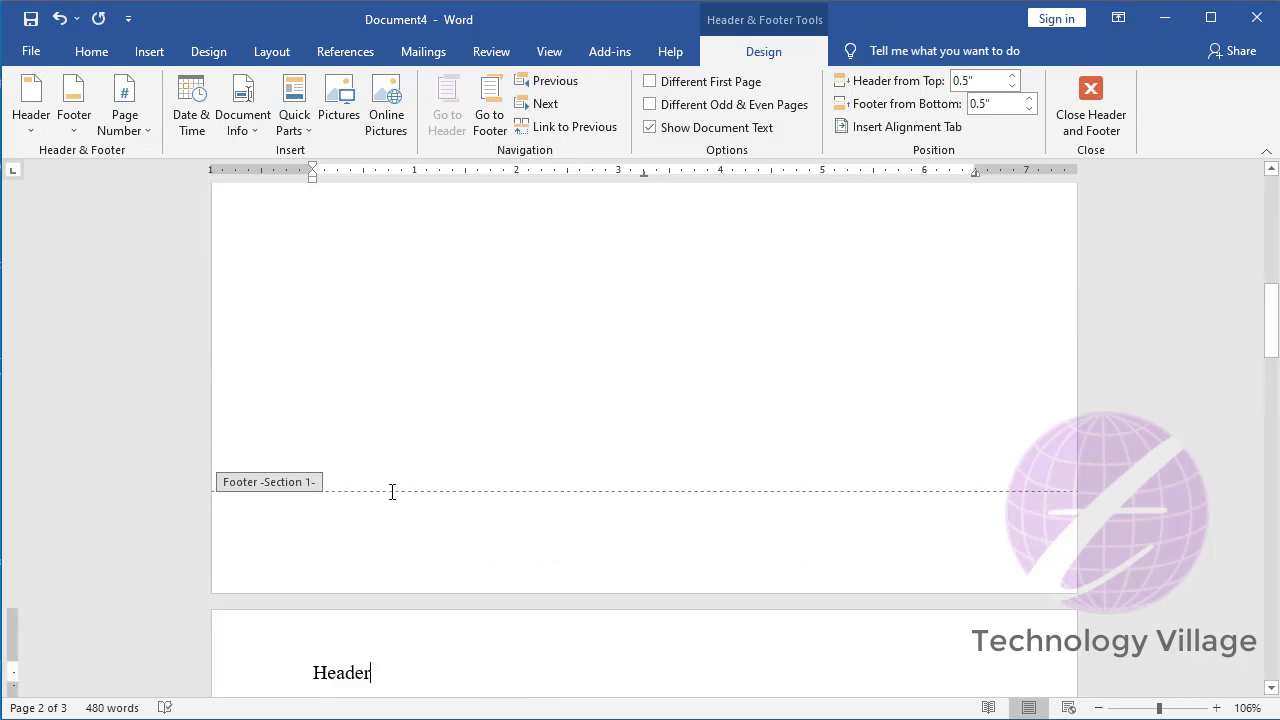
pyautogui.scroll(10, 392, 491)
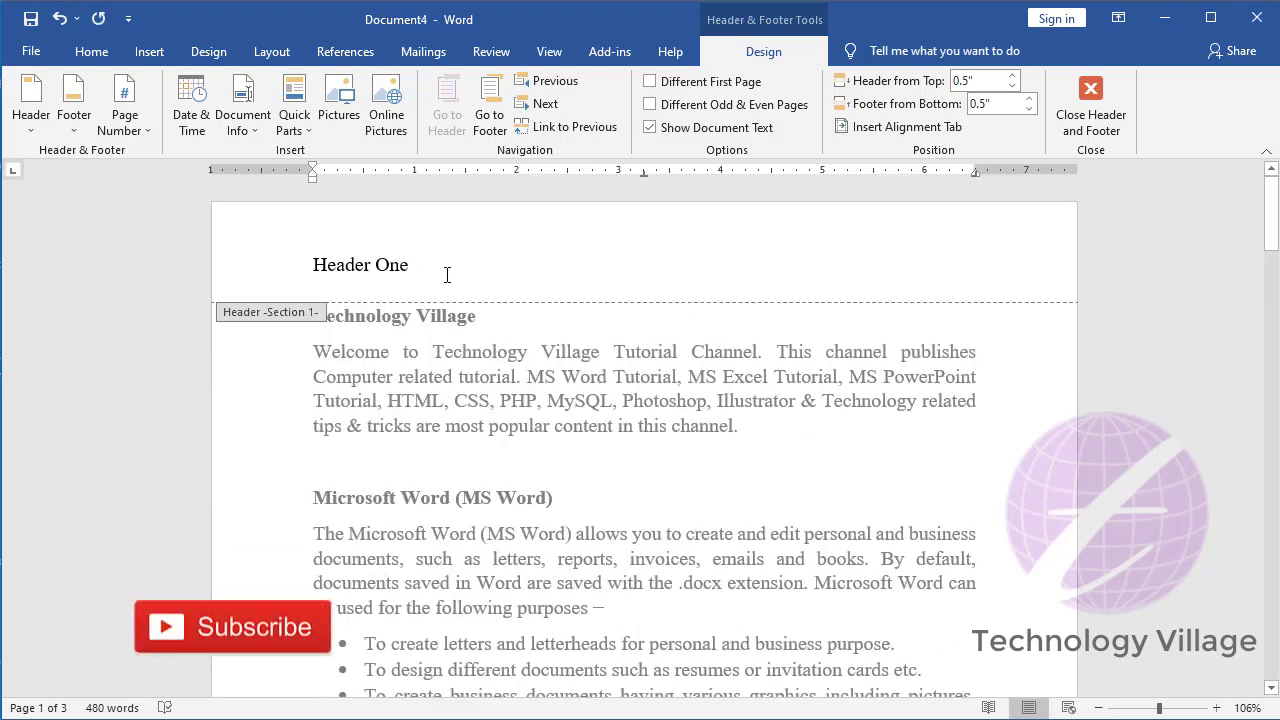
pyautogui.scroll(-6, 447, 275)
pyautogui.scroll(-7, 571, 512)
pyautogui.scroll(-2, 491, 497)
pyautogui.scroll(-1, 486, 594)
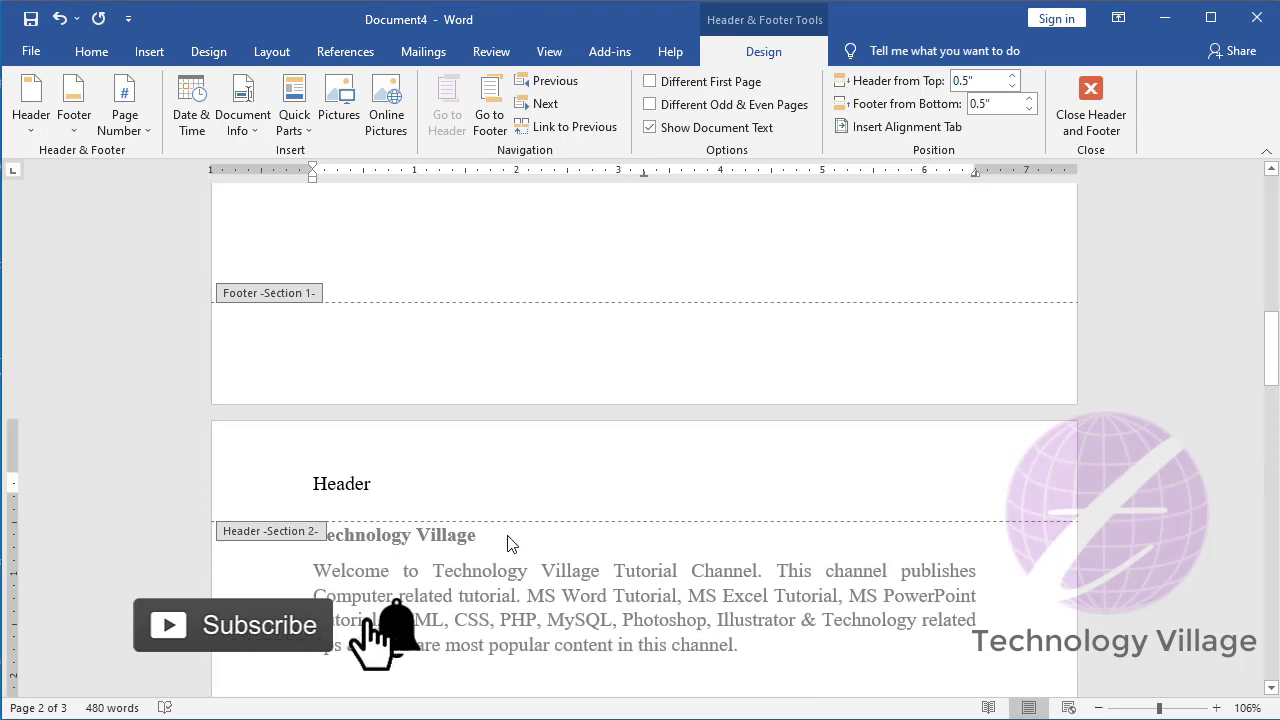
pyautogui.write(' Two')
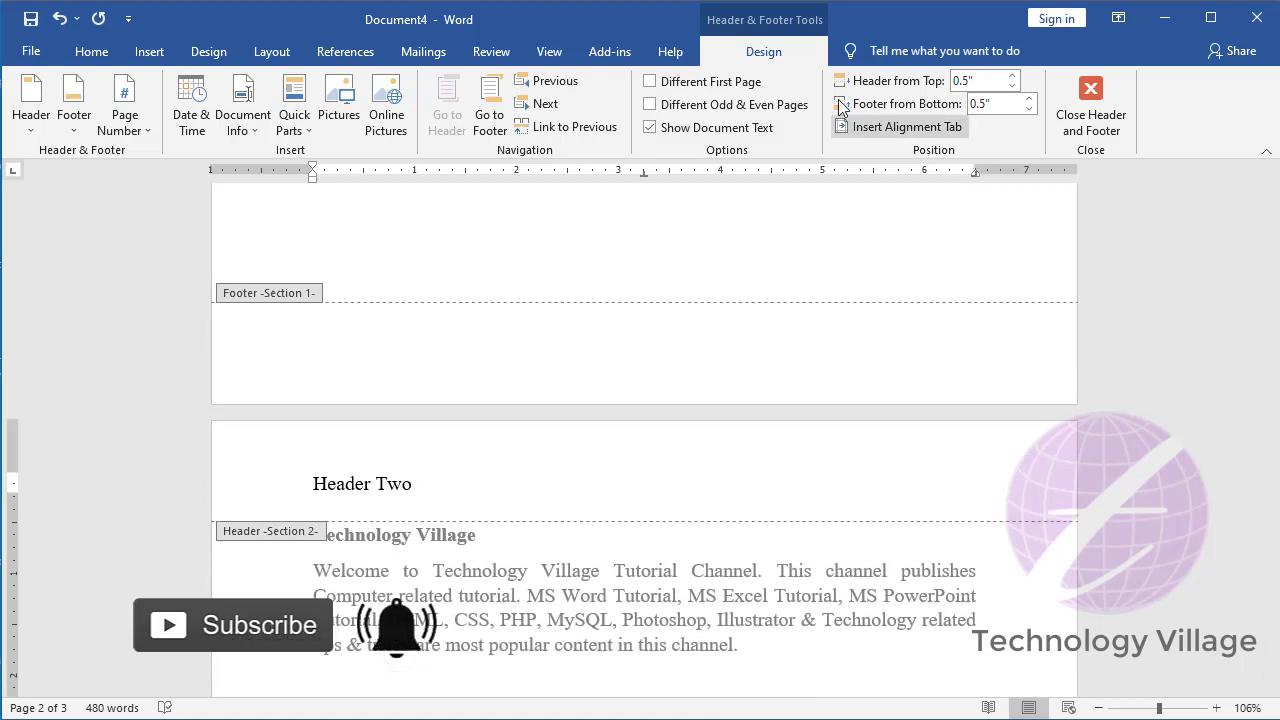
pyautogui.click(1091, 100)
pyautogui.scroll(-3, 480, 475)
# Step: Insert a Next Page section break at the start of page 3
pyautogui.scroll(-5, 480, 475)
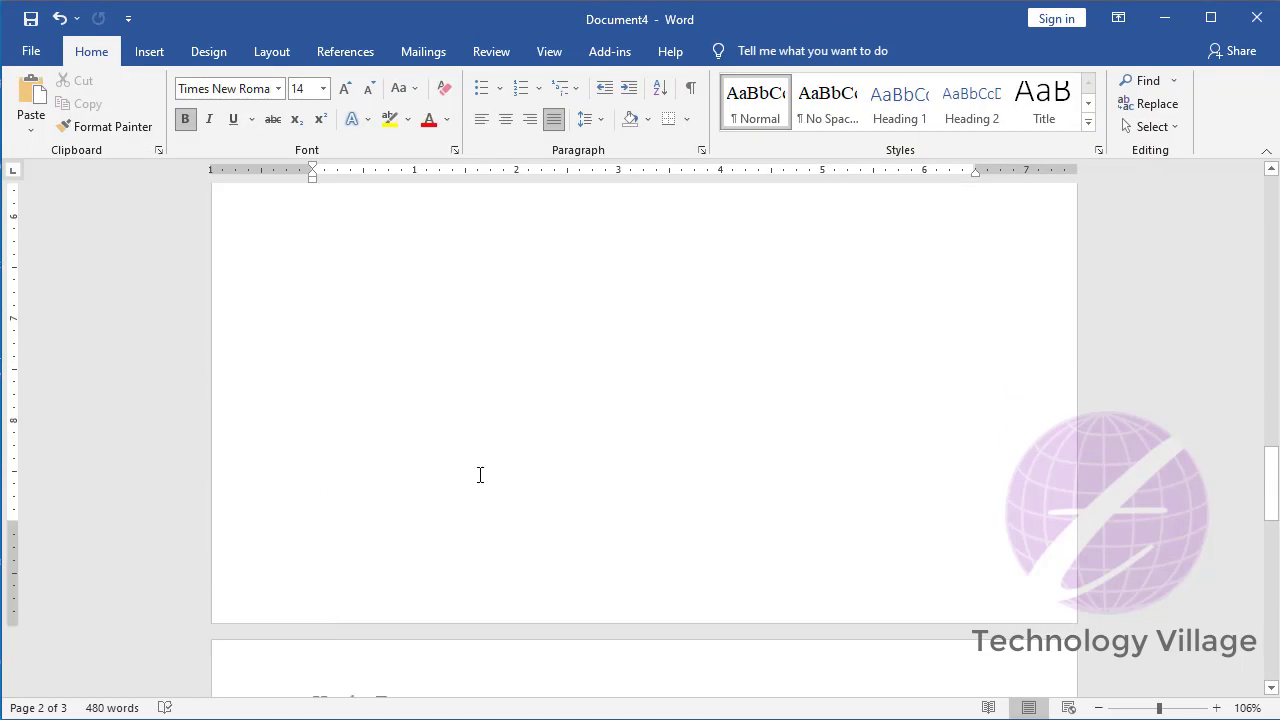
pyautogui.scroll(-5, 480, 475)
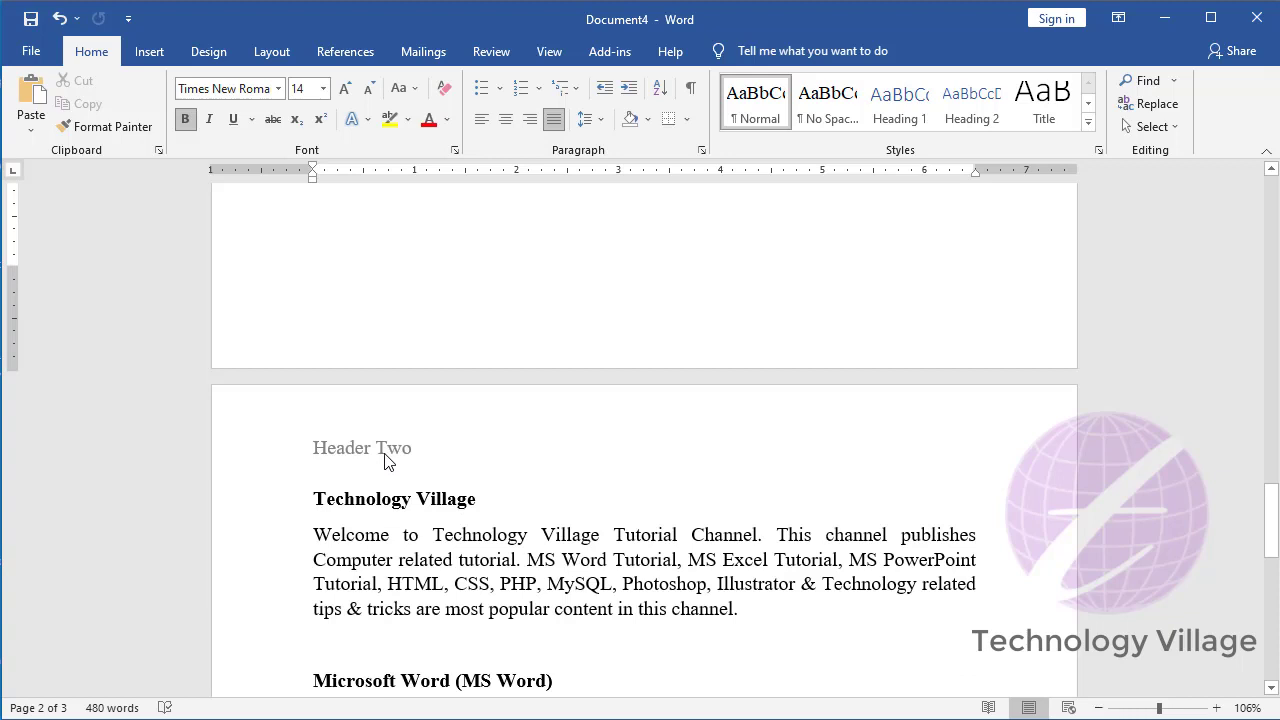
pyautogui.click(308, 499)
pyautogui.click(271, 52)
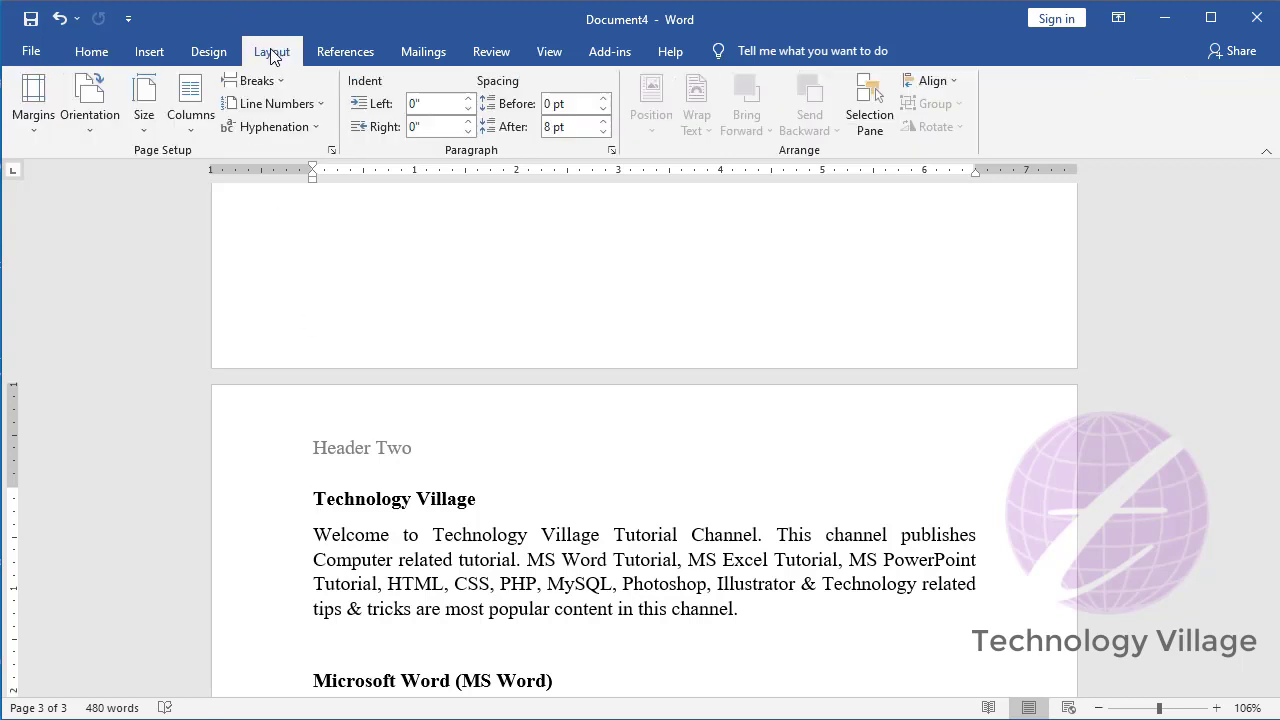
pyautogui.click(256, 80)
pyautogui.click(332, 354)
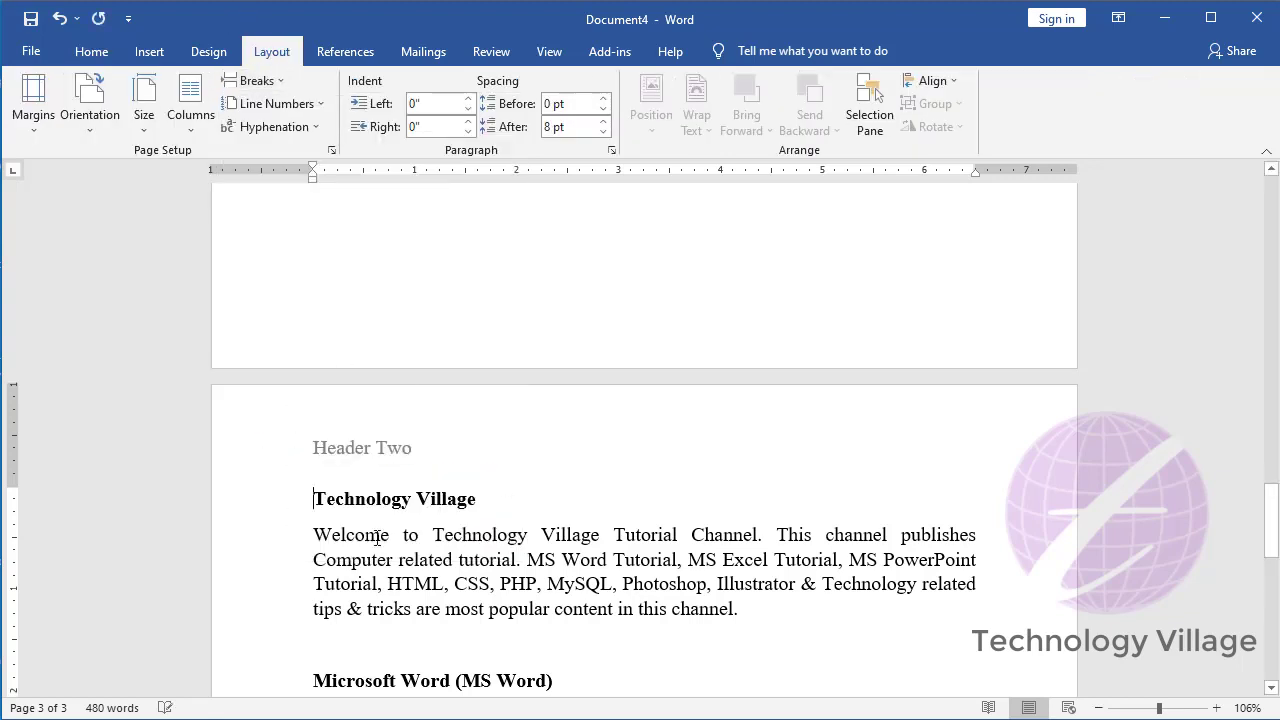
# Step: Unlink page 3's header from the previous section and change it to 'Header Three'
pyautogui.rightClick(388, 456)
pyautogui.click(440, 459)
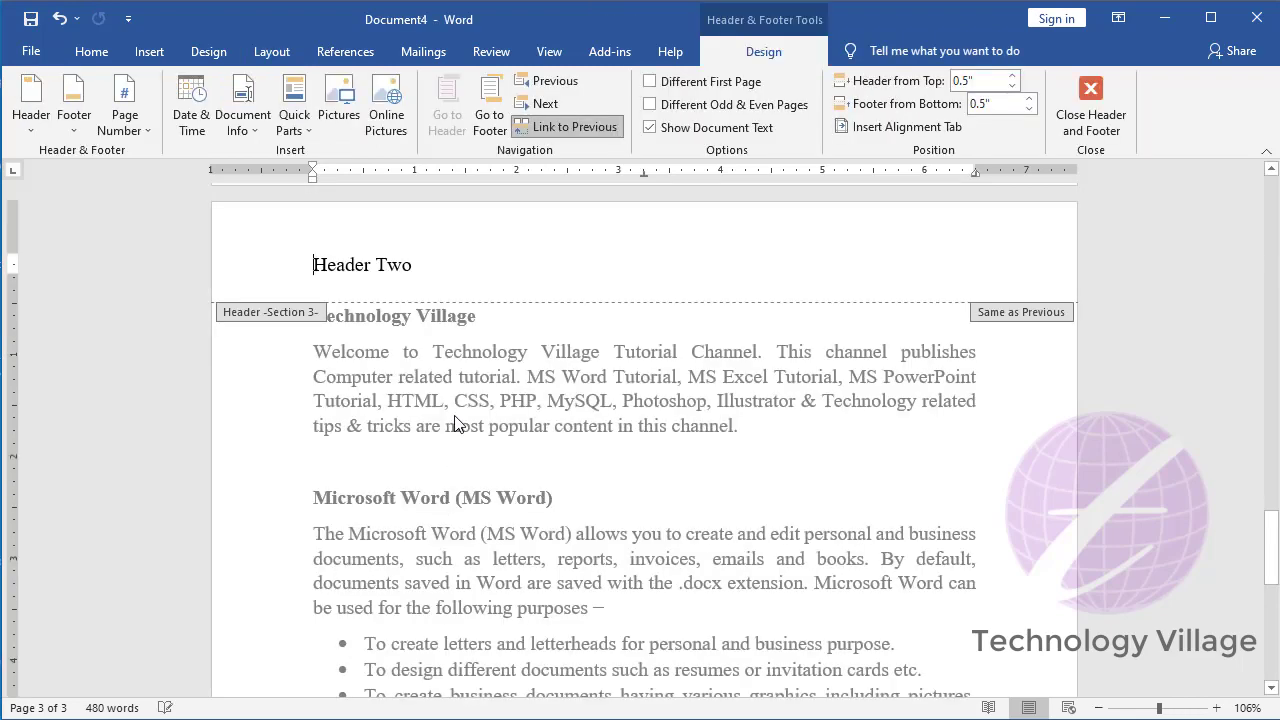
pyautogui.click(590, 127)
pyautogui.click(438, 262)
pyautogui.press('BackSpace')
pyautogui.press('BackSpace')
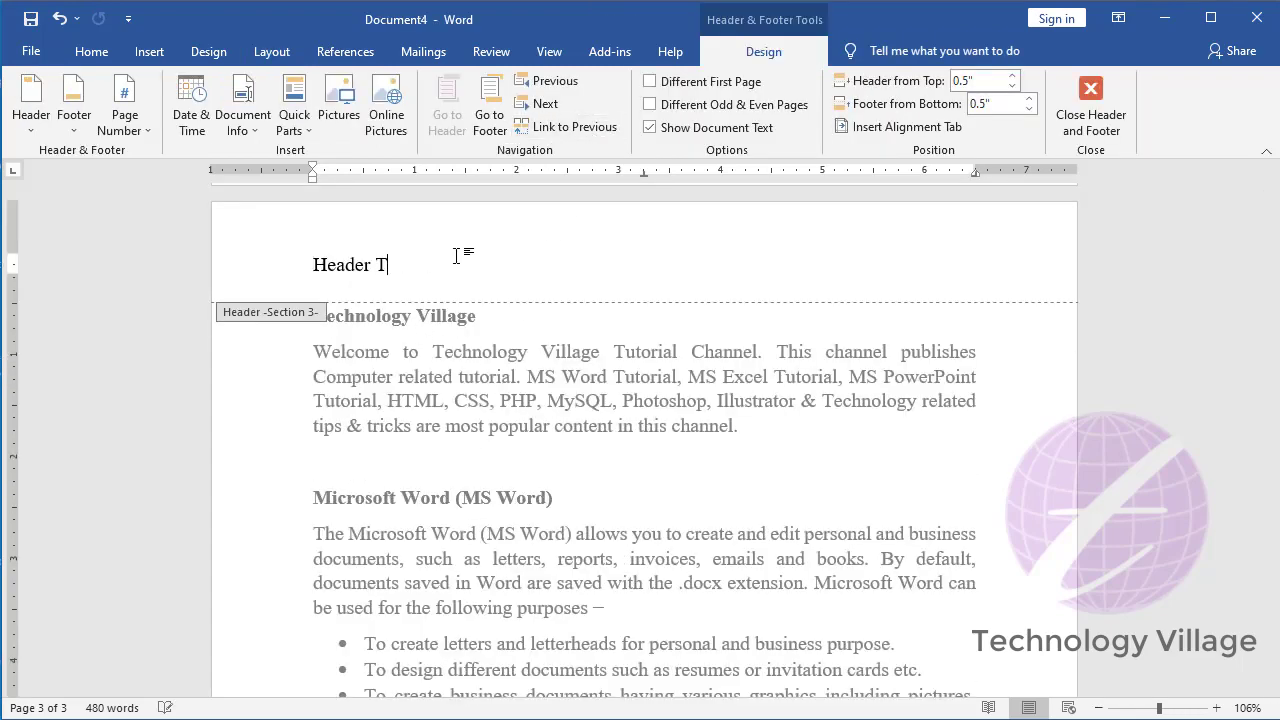
pyautogui.press('BackSpace')
pyautogui.write('Three')
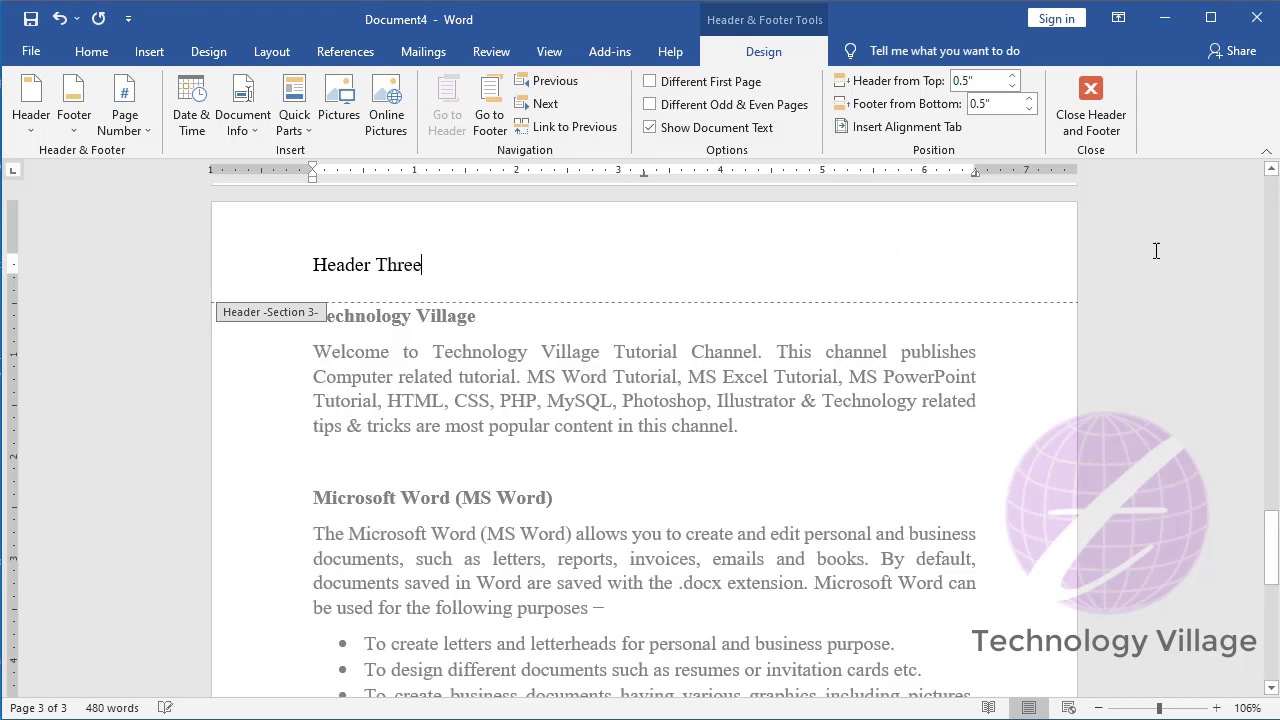
pyautogui.click(1090, 105)
pyautogui.scroll(3, 337, 449)
pyautogui.scroll(5, 337, 449)
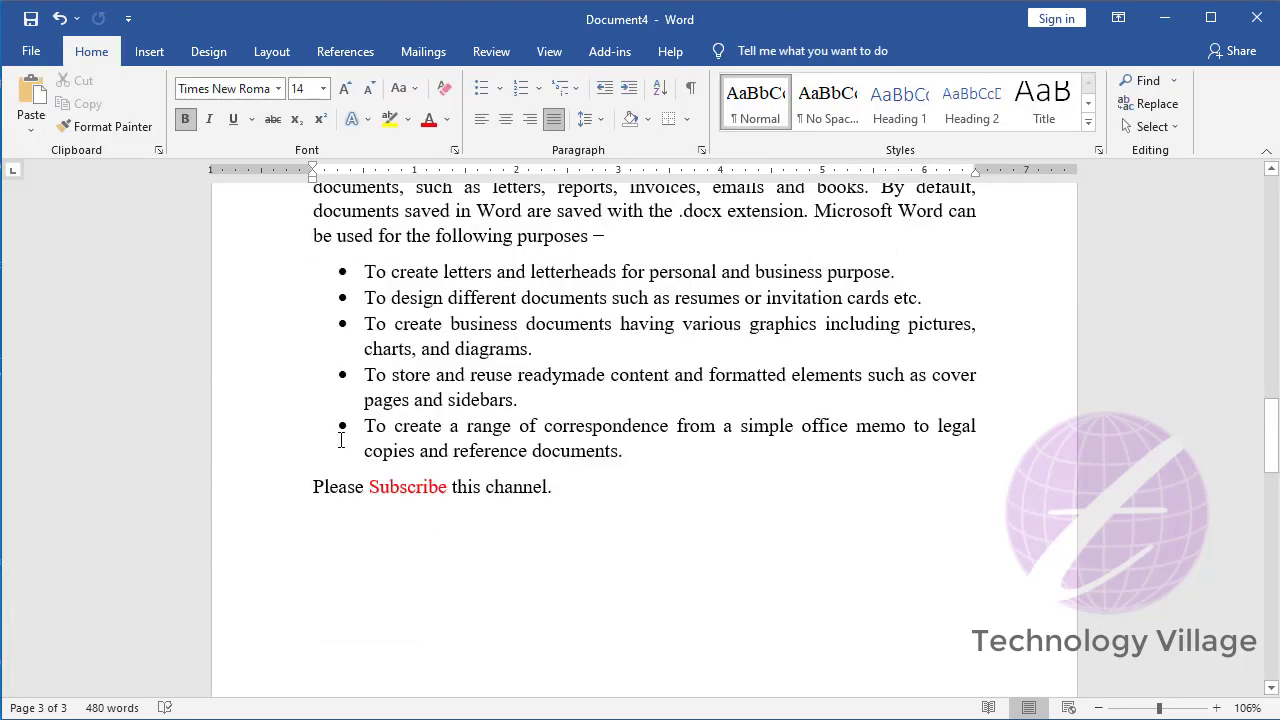
pyautogui.scroll(4, 340, 443)
pyautogui.scroll(-3, 380, 290)
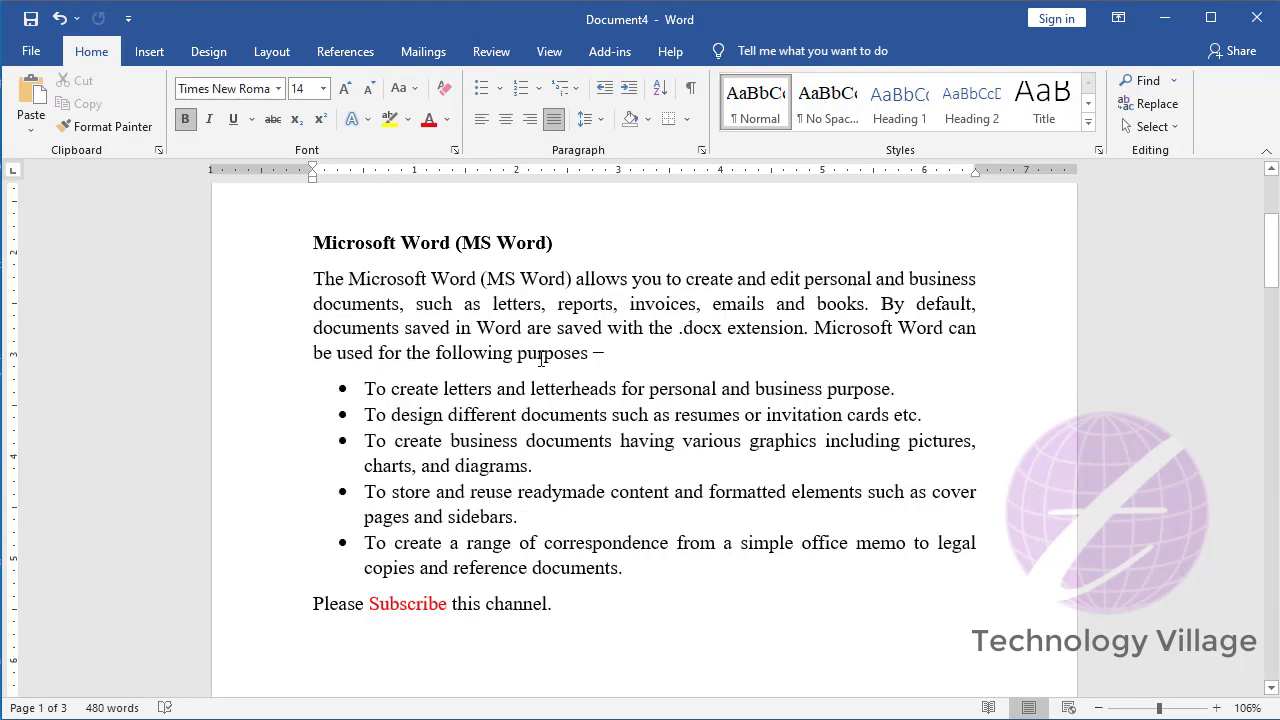
pyautogui.scroll(-7, 546, 369)
pyautogui.scroll(-3, 386, 380)
pyautogui.scroll(-4, 386, 380)
pyautogui.scroll(-6, 540, 440)
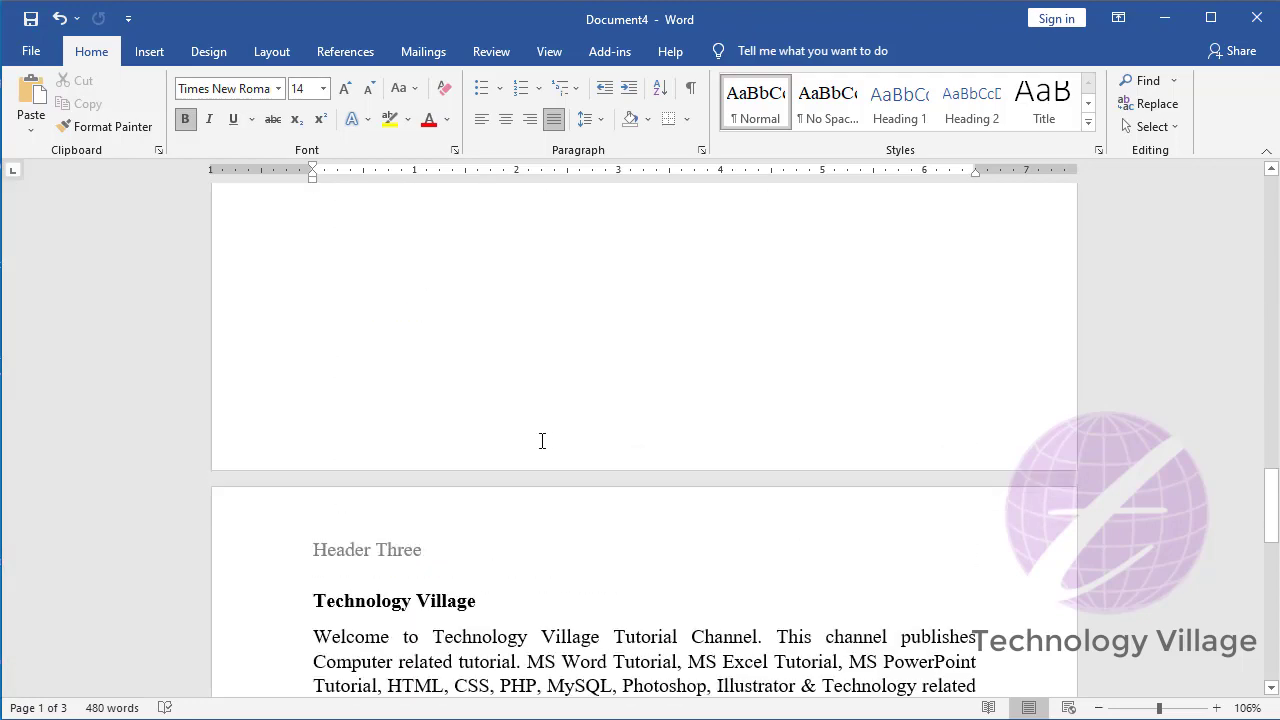
pyautogui.scroll(-3, 540, 440)
pyautogui.scroll(1, 502, 432)
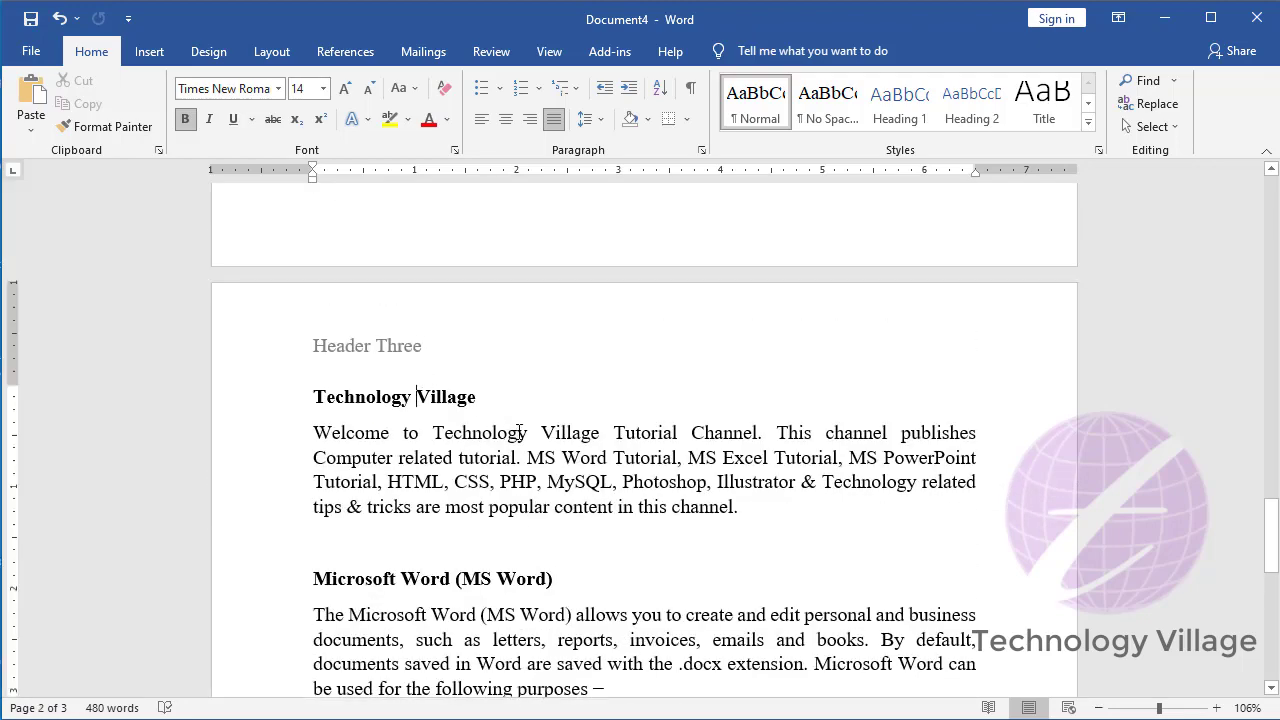
pyautogui.scroll(-7, 518, 432)
pyautogui.scroll(-3, 522, 433)
pyautogui.hotkey('ctrl', 'Home')
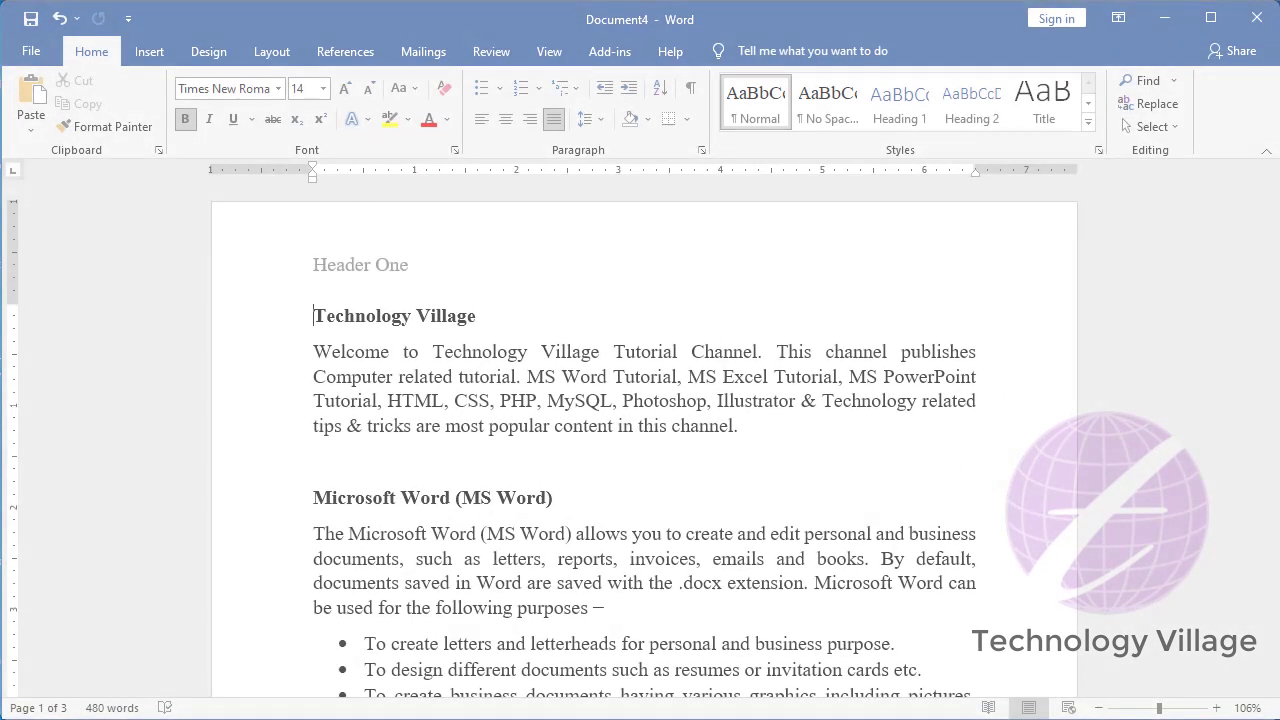
# Step: Bring up Document5 from the taskbar and place the cursor in its first paragraph
pyautogui.click(436, 690)
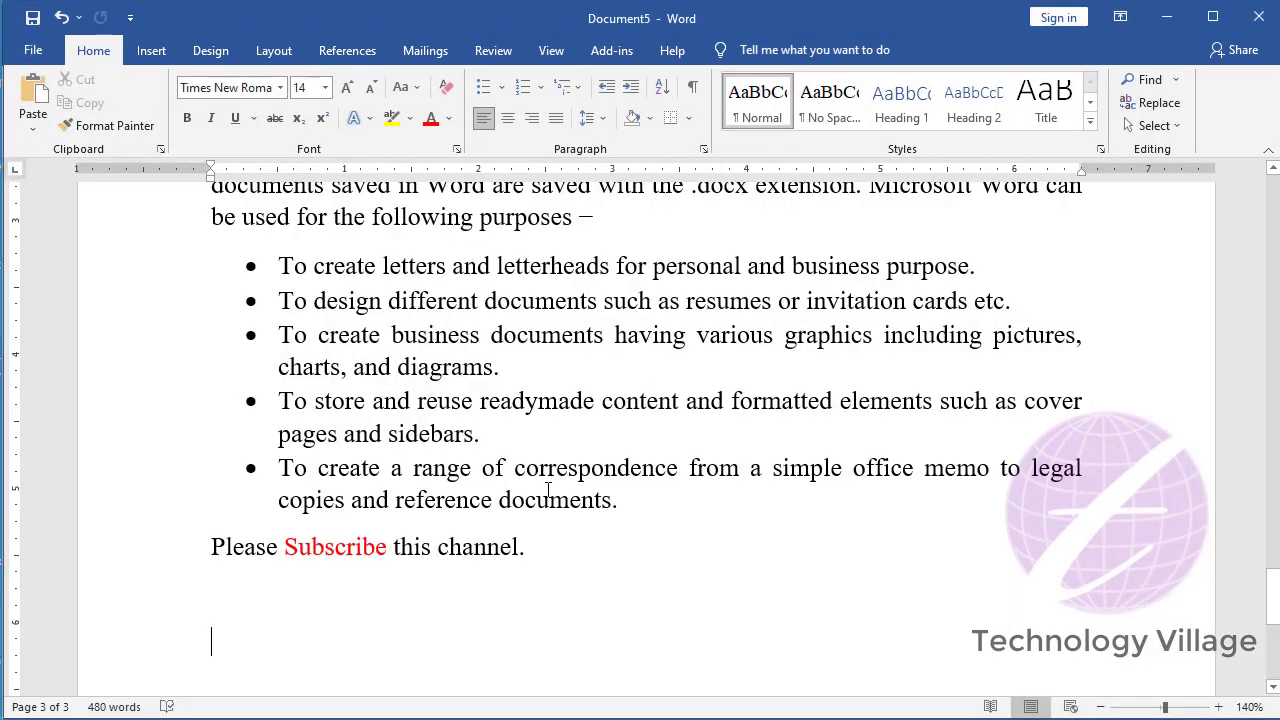
pyautogui.scroll(4, 509, 502)
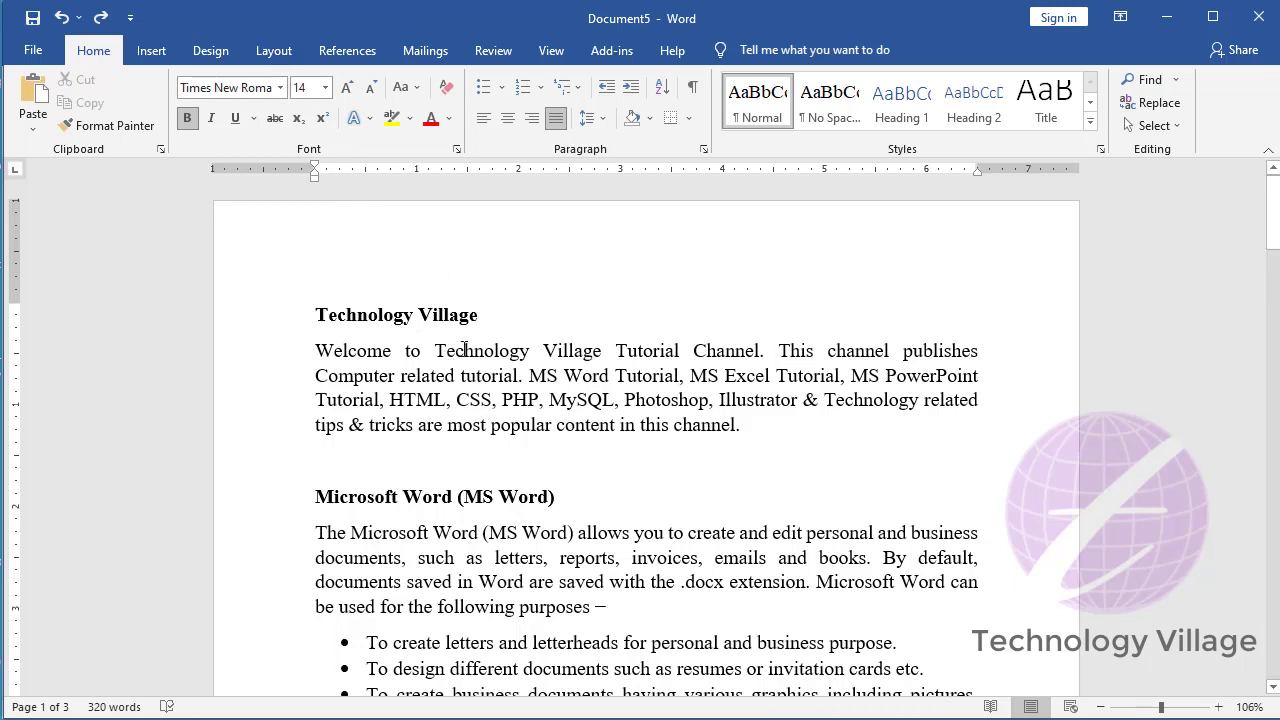
pyautogui.click(460, 346)
# Step: Apply a Box page border with 6 pt width to the whole document
pyautogui.click(212, 52)
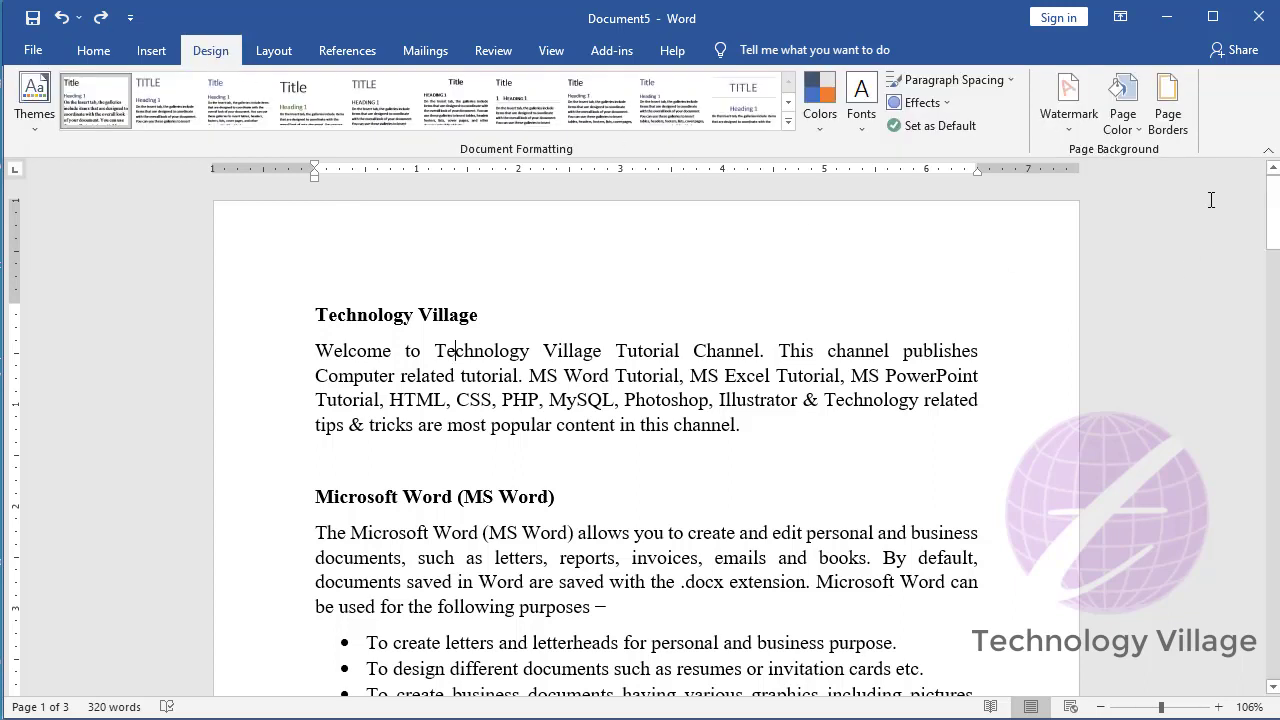
pyautogui.click(1175, 133)
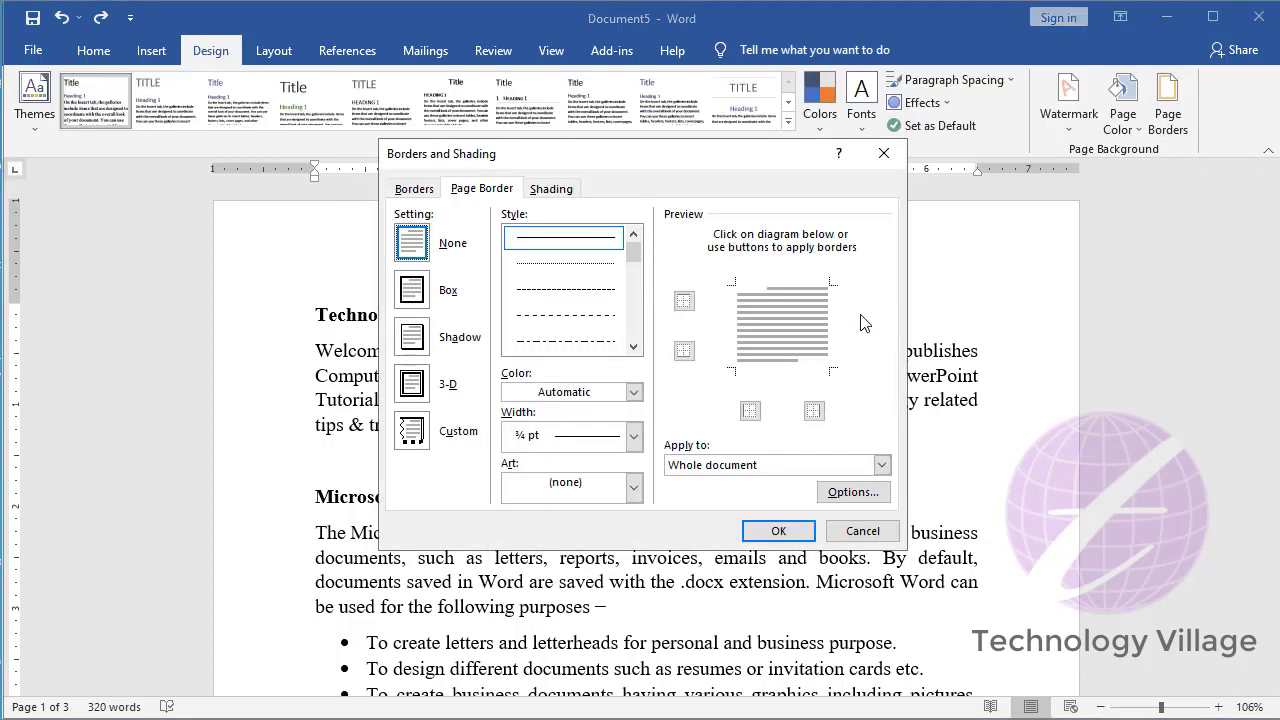
pyautogui.click(412, 289)
pyautogui.click(633, 436)
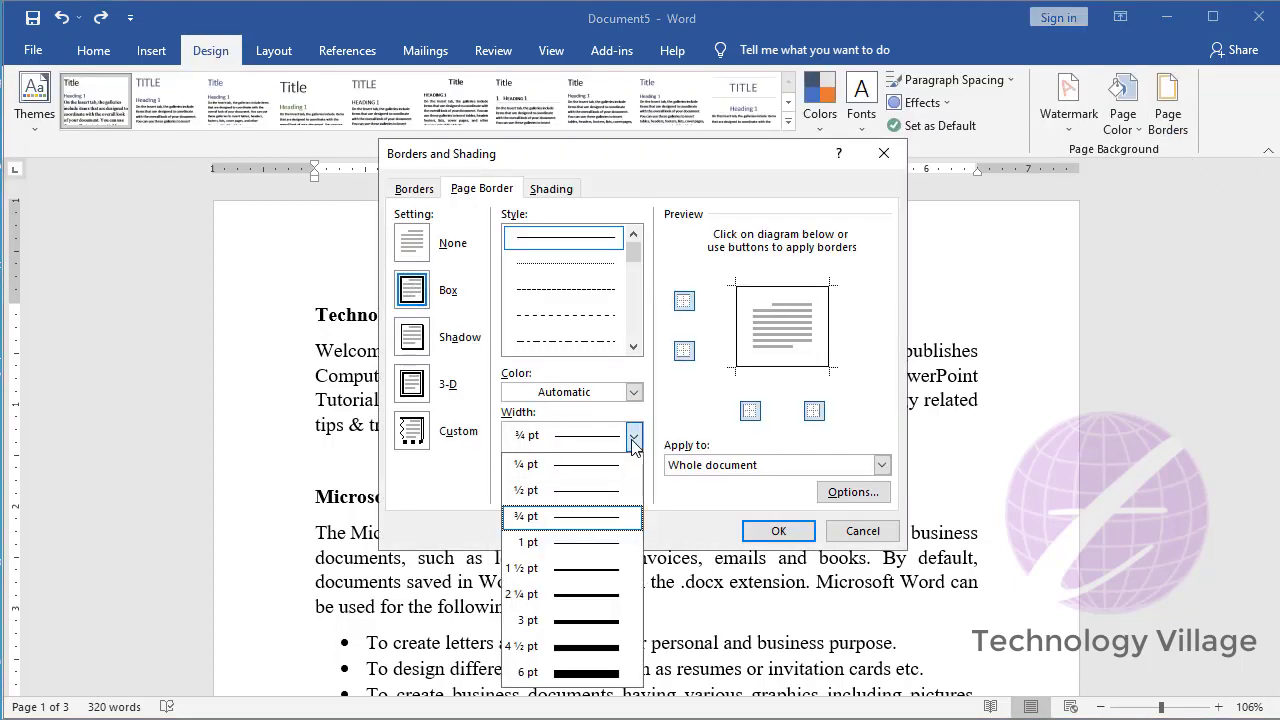
pyautogui.click(600, 686)
pyautogui.click(776, 530)
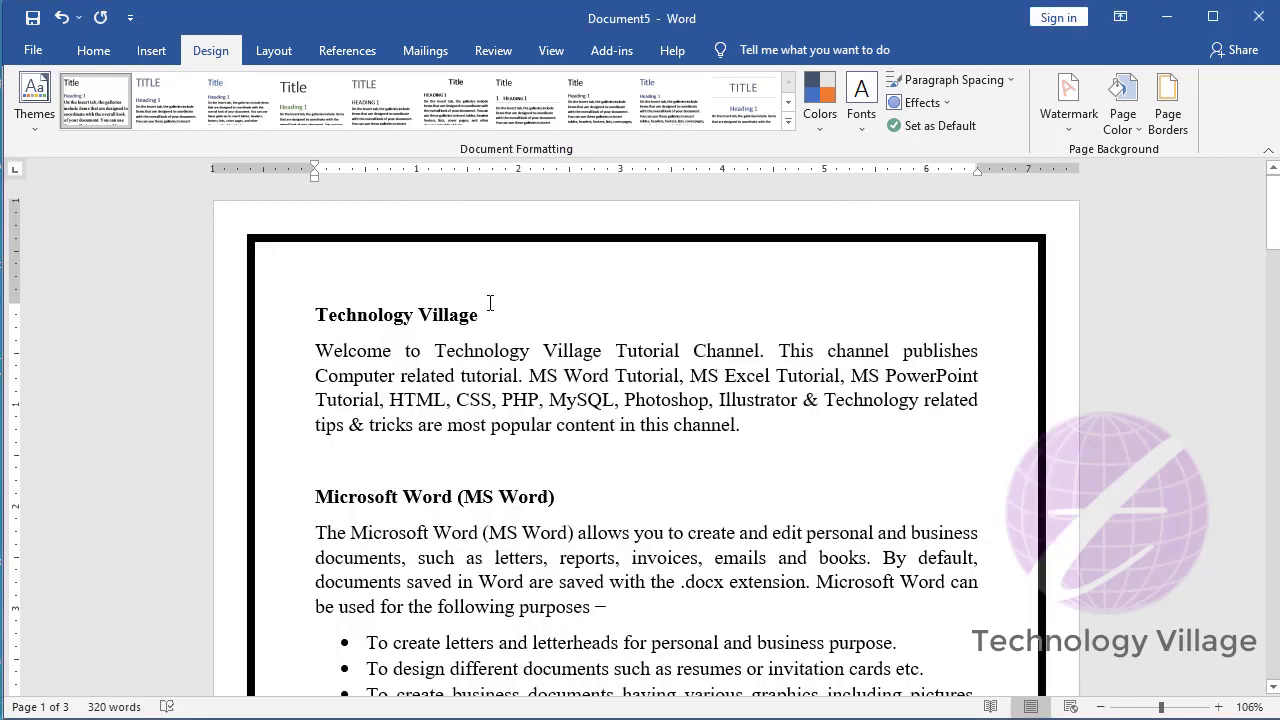
pyautogui.keyDown('ctrl'); pyautogui.scroll(-4, 685, 350); pyautogui.keyUp('ctrl')
pyautogui.keyDown('ctrl'); pyautogui.scroll(-2, 685, 350); pyautogui.keyUp('ctrl')
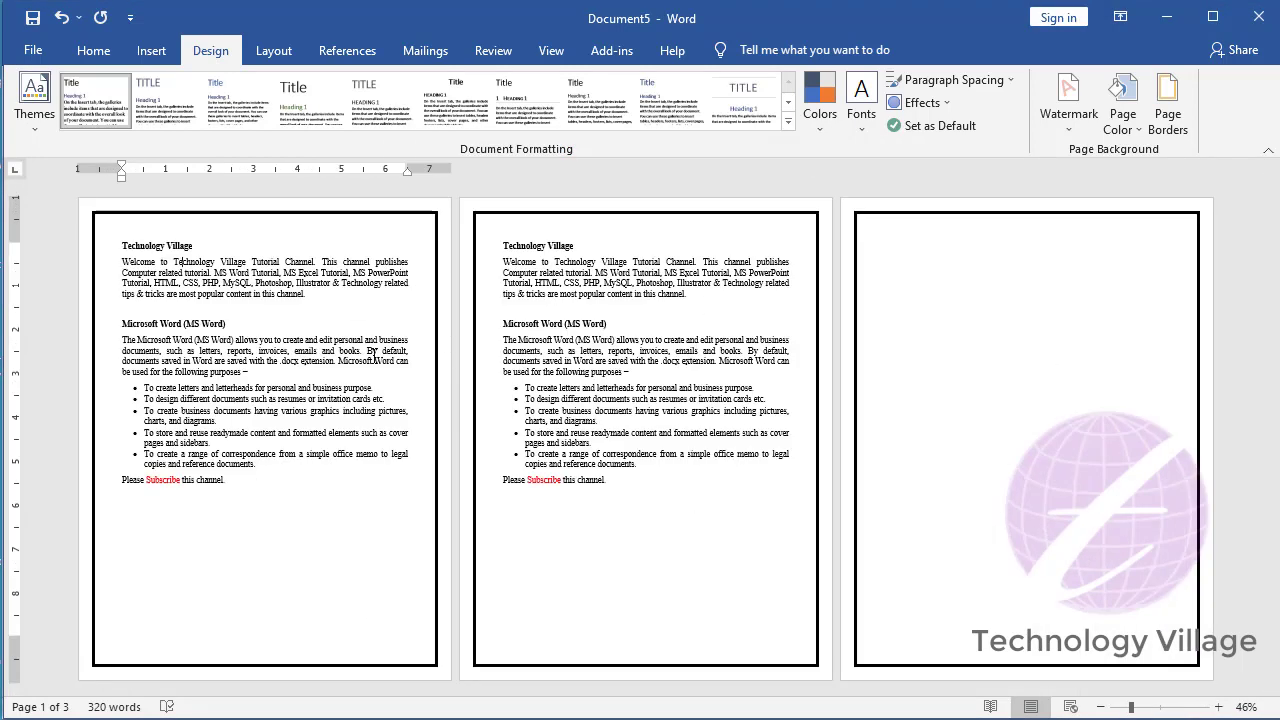
# Step: Insert a Next Page section break at the start of page 2
pyautogui.hotkey('ctrl', 'y')
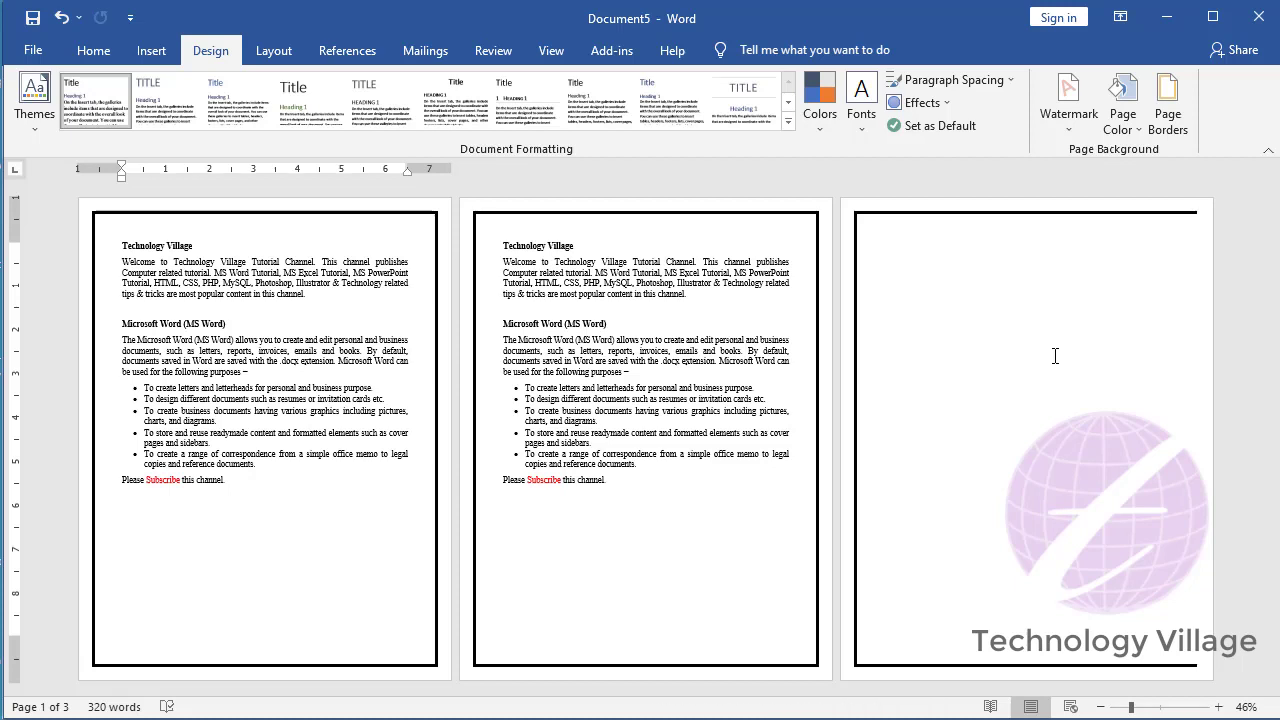
pyautogui.click(552, 324)
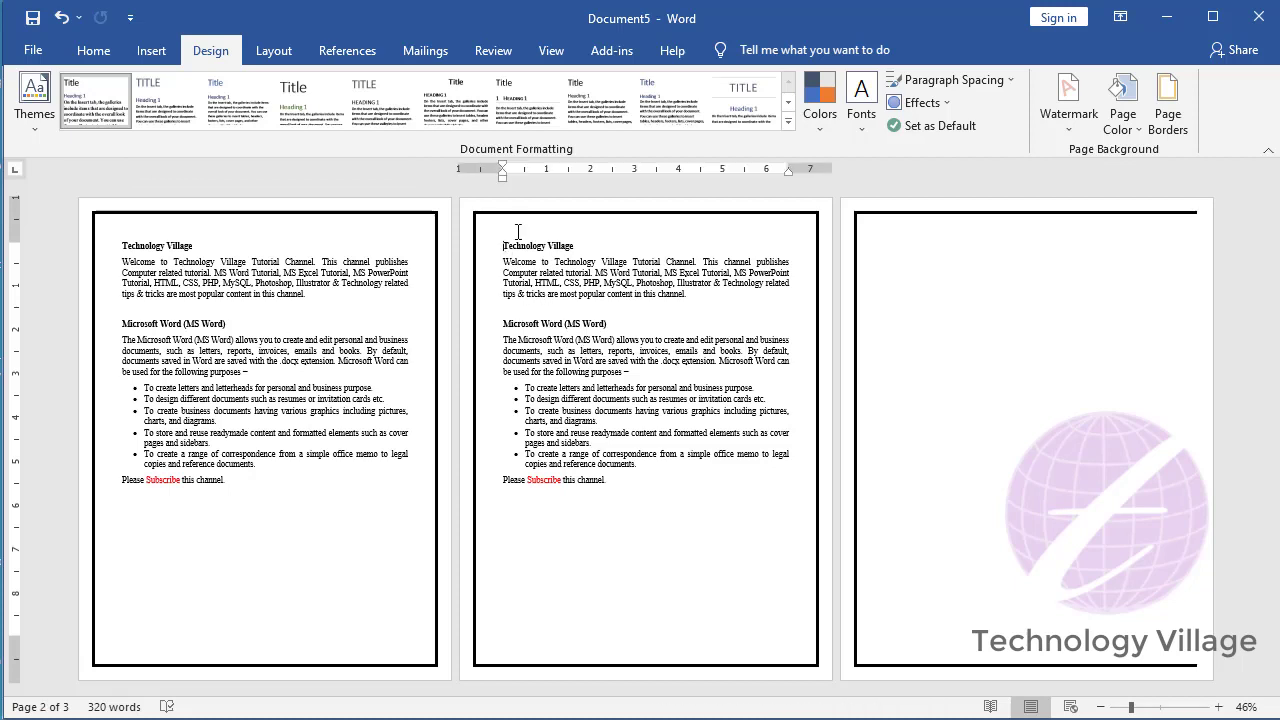
pyautogui.click(273, 50)
pyautogui.click(278, 80)
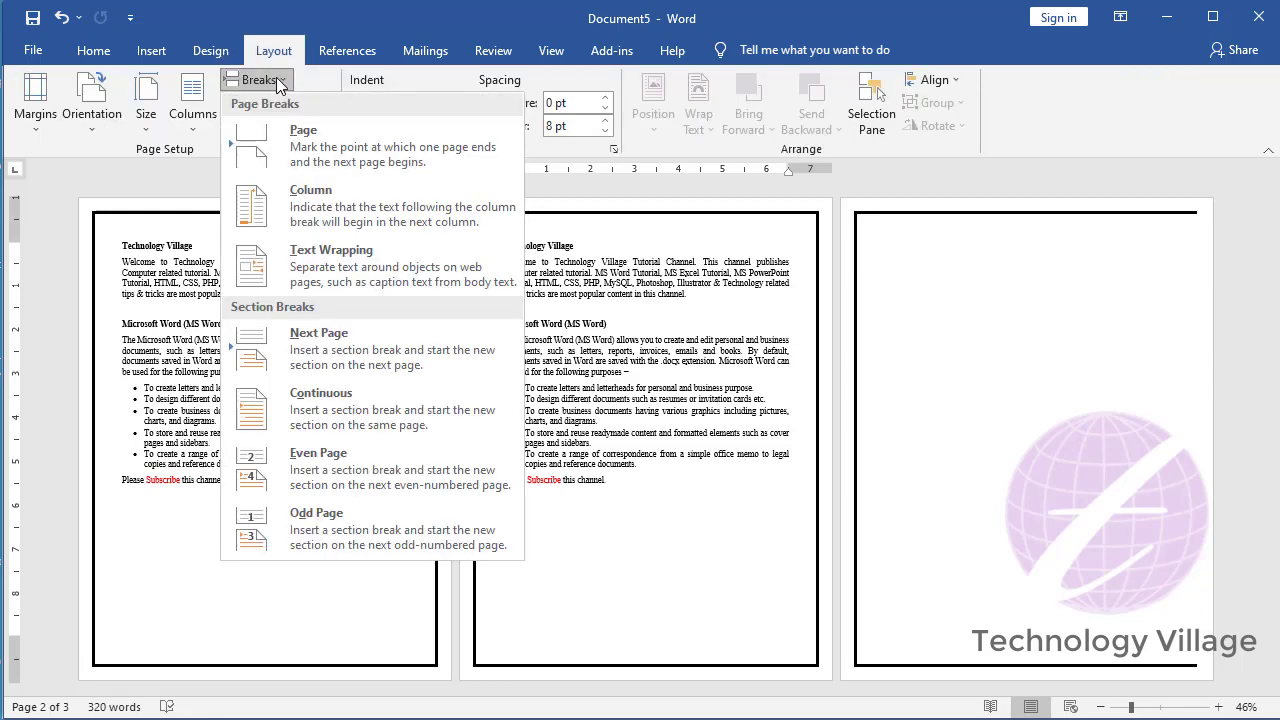
pyautogui.click(325, 351)
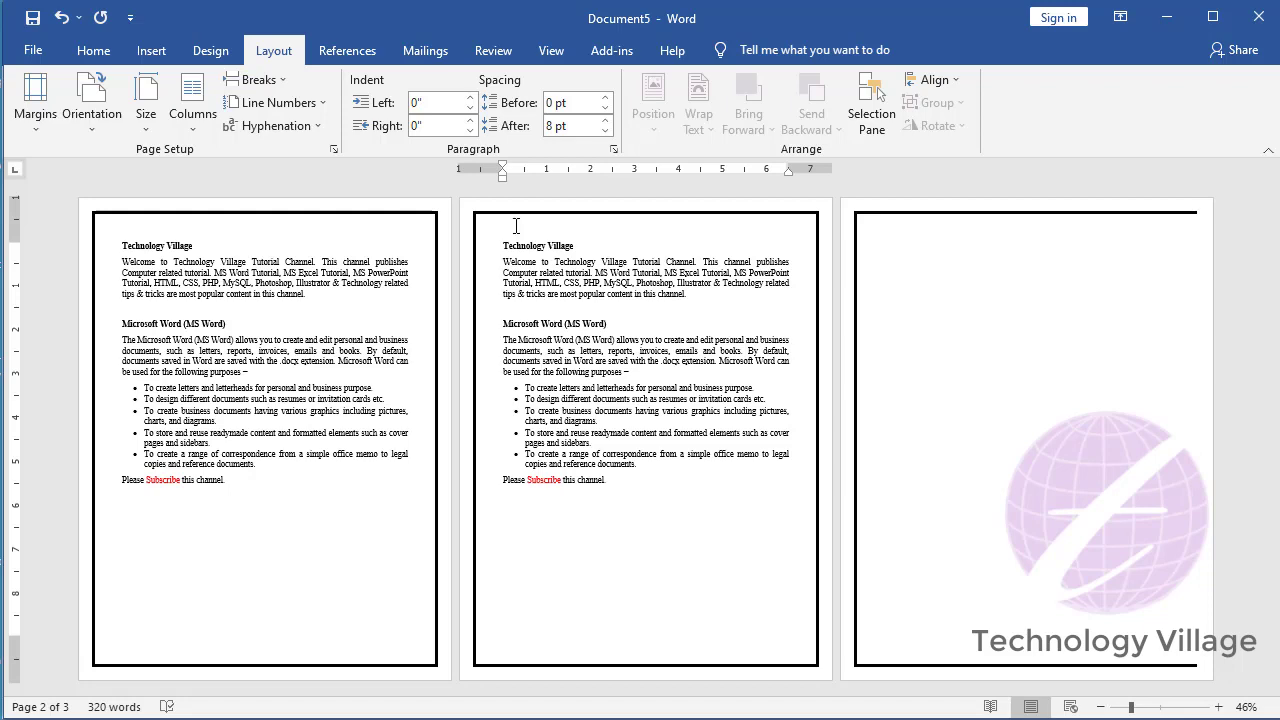
# Step: Open the page 2 header to check the new sections, then close header editing
pyautogui.rightClick(516, 226)
pyautogui.click(548, 246)
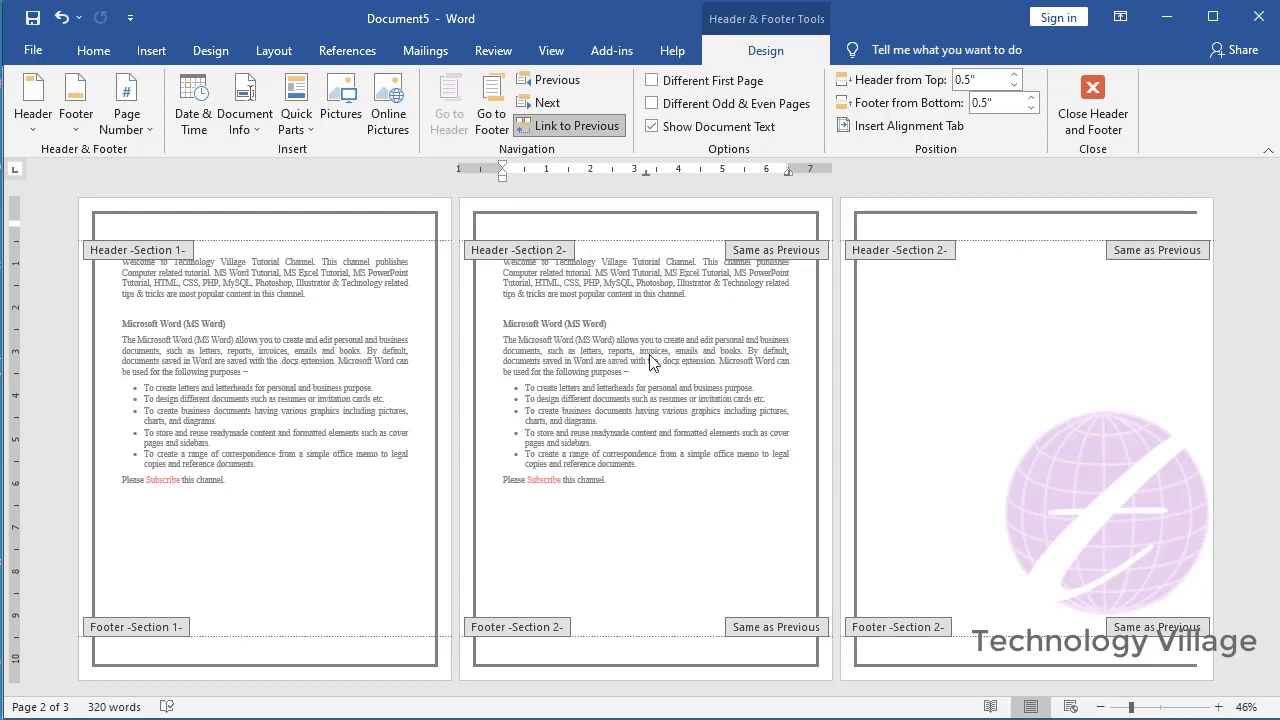
pyautogui.click(1118, 126)
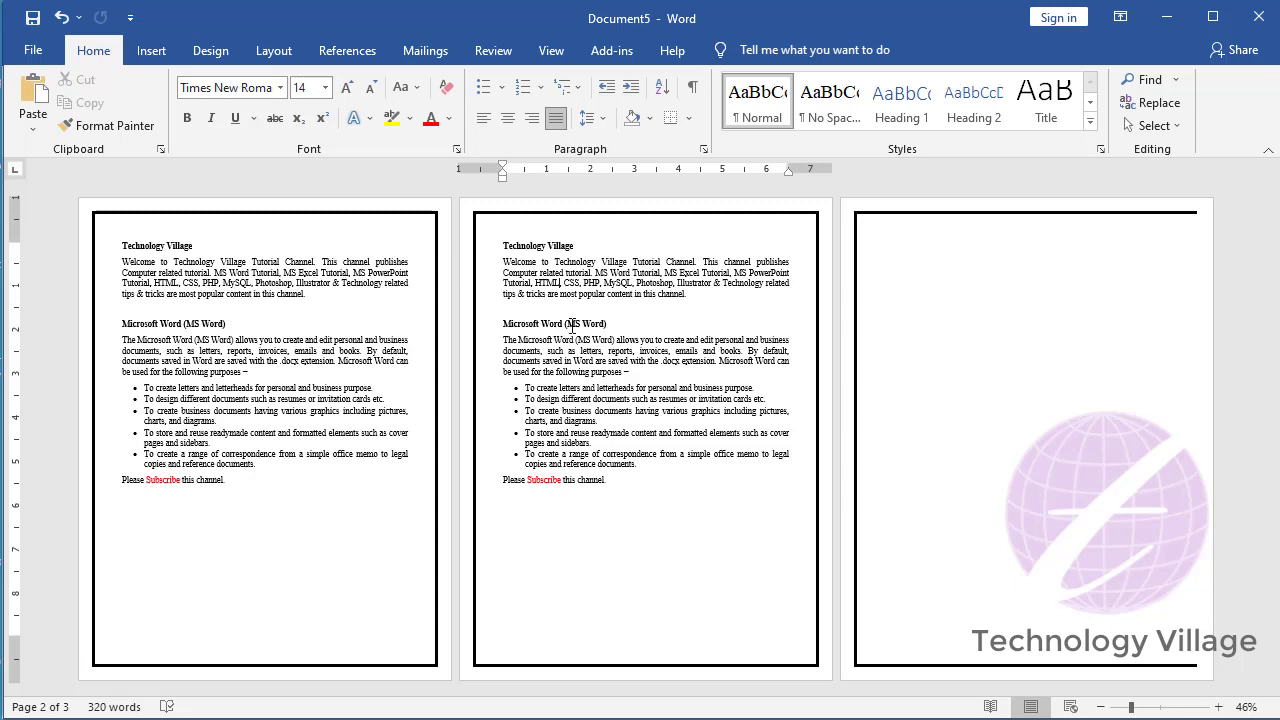
pyautogui.click(211, 50)
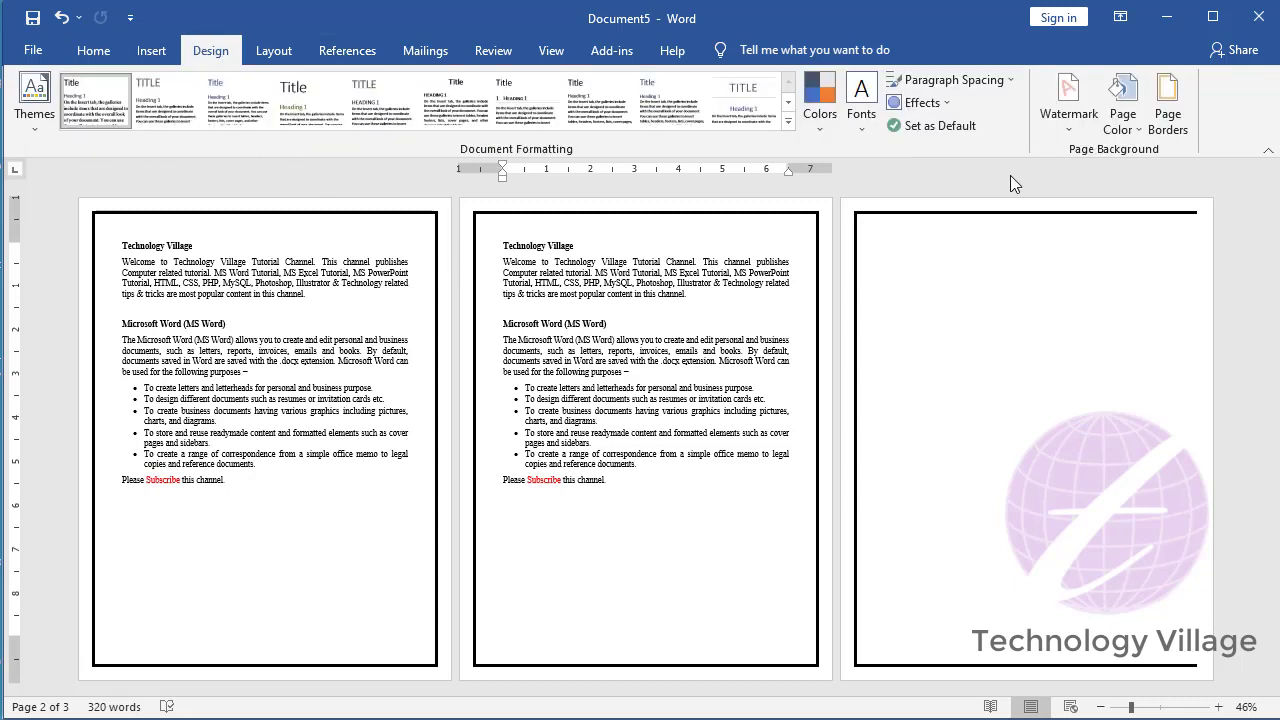
# Step: Apply the orange art page border to this section only, leaving page 1's box border
pyautogui.click(1167, 113)
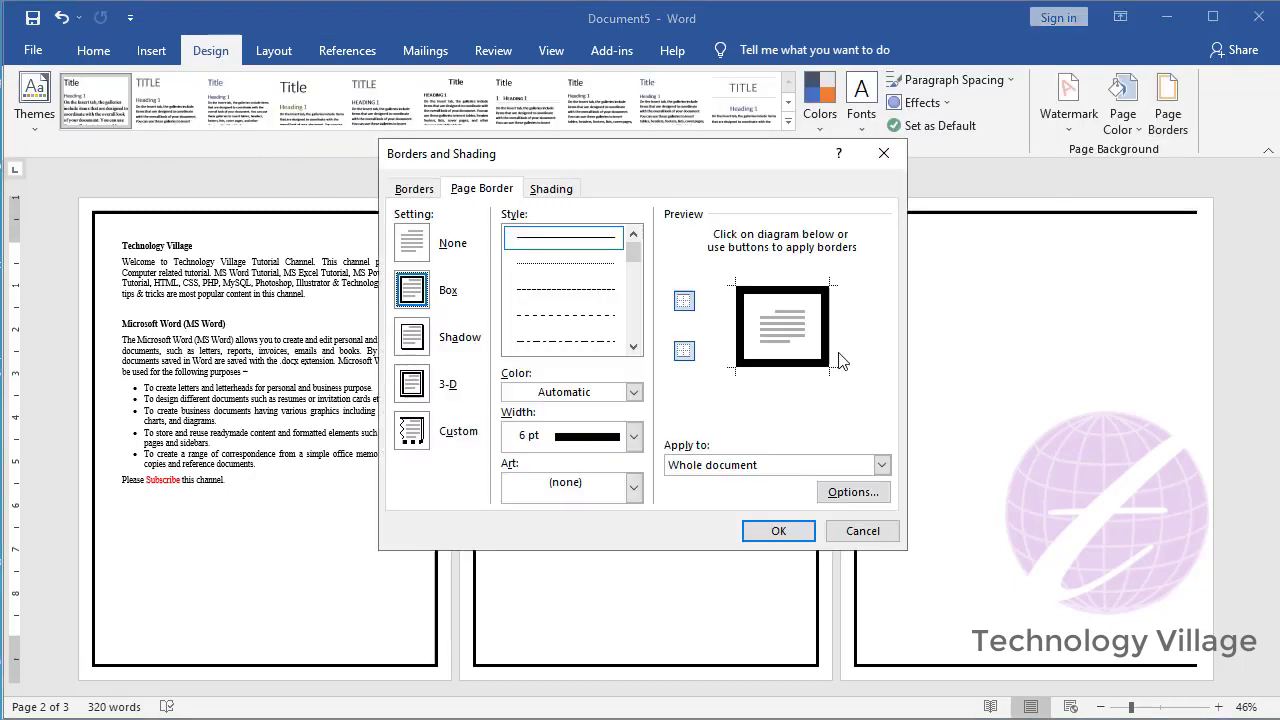
pyautogui.click(636, 489)
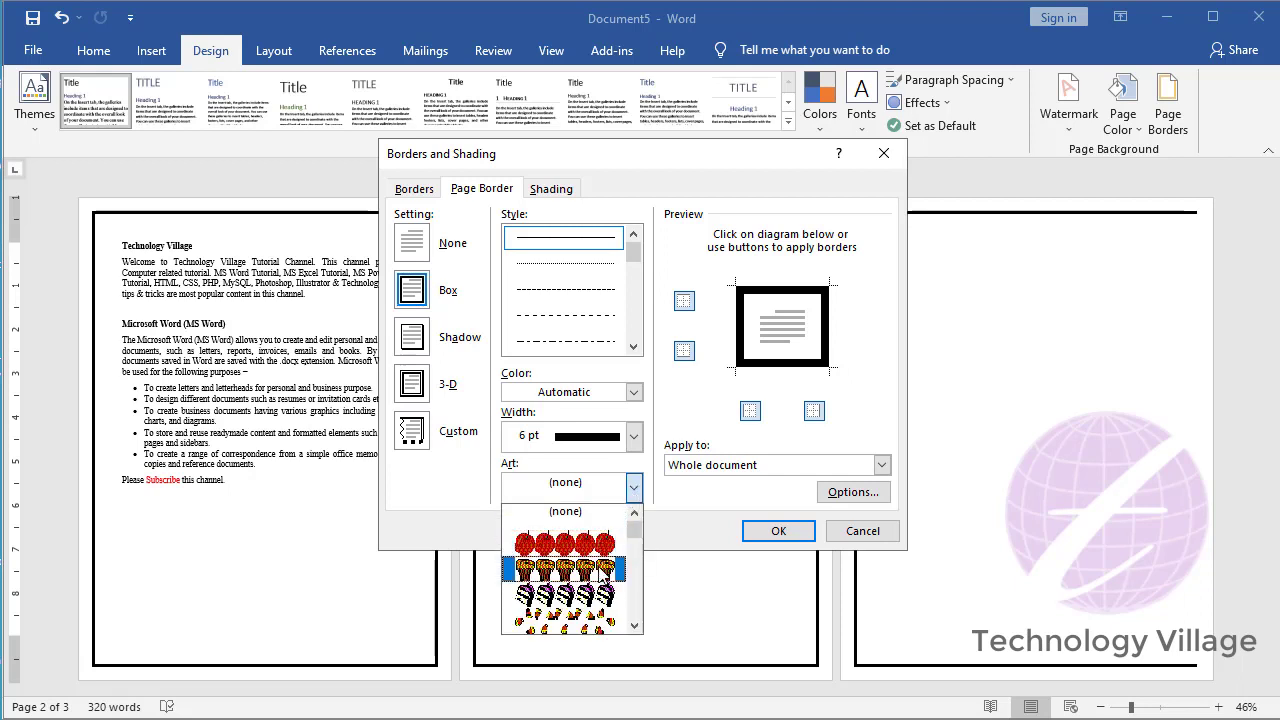
pyautogui.click(605, 624)
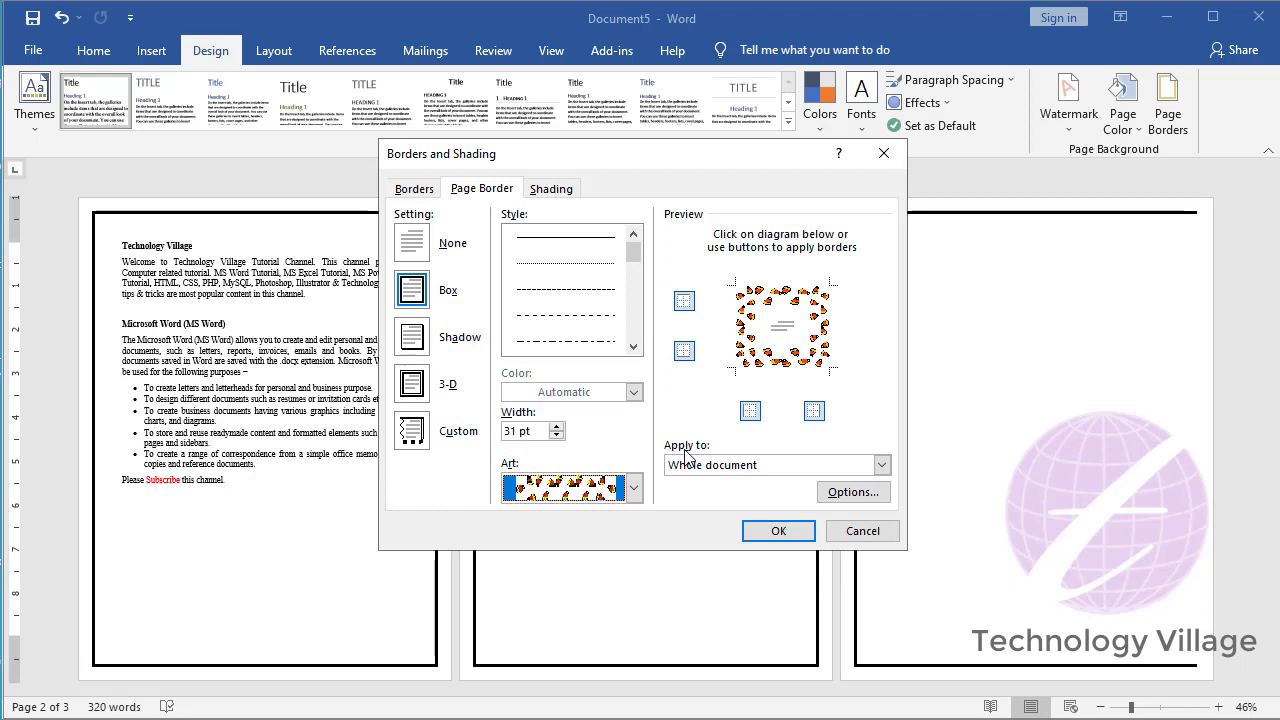
pyautogui.click(881, 464)
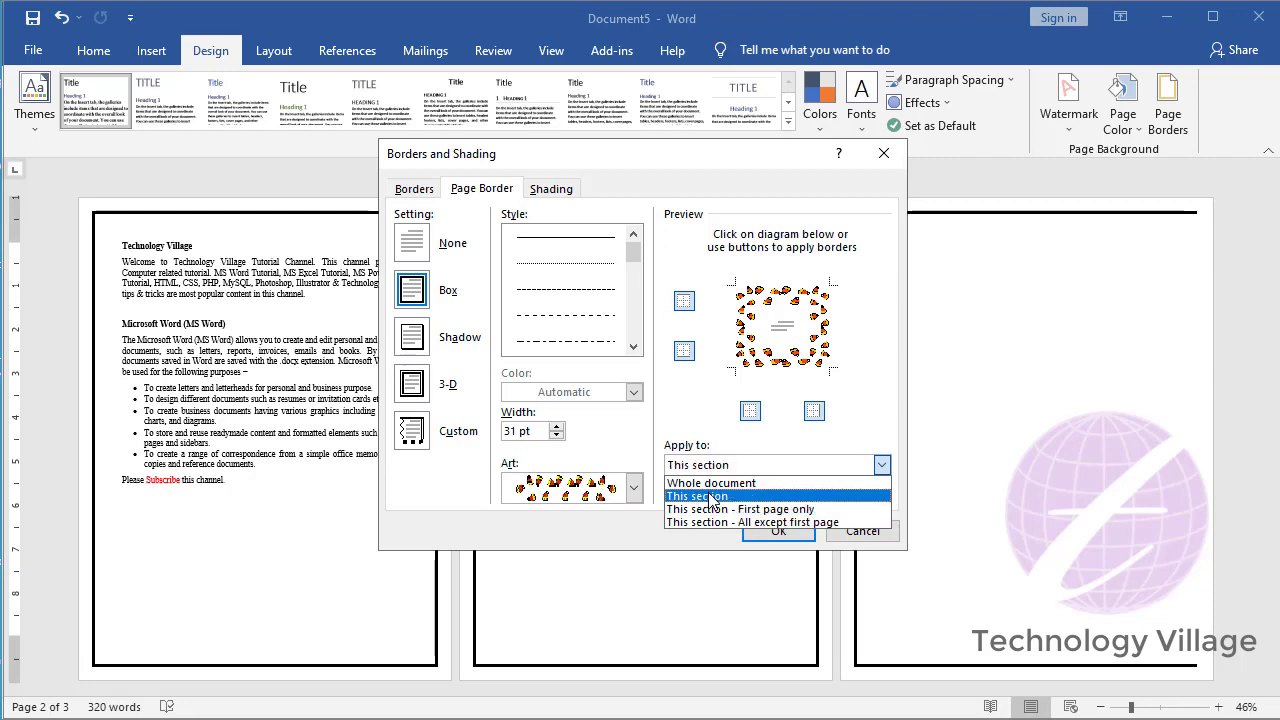
pyautogui.click(712, 497)
pyautogui.click(777, 531)
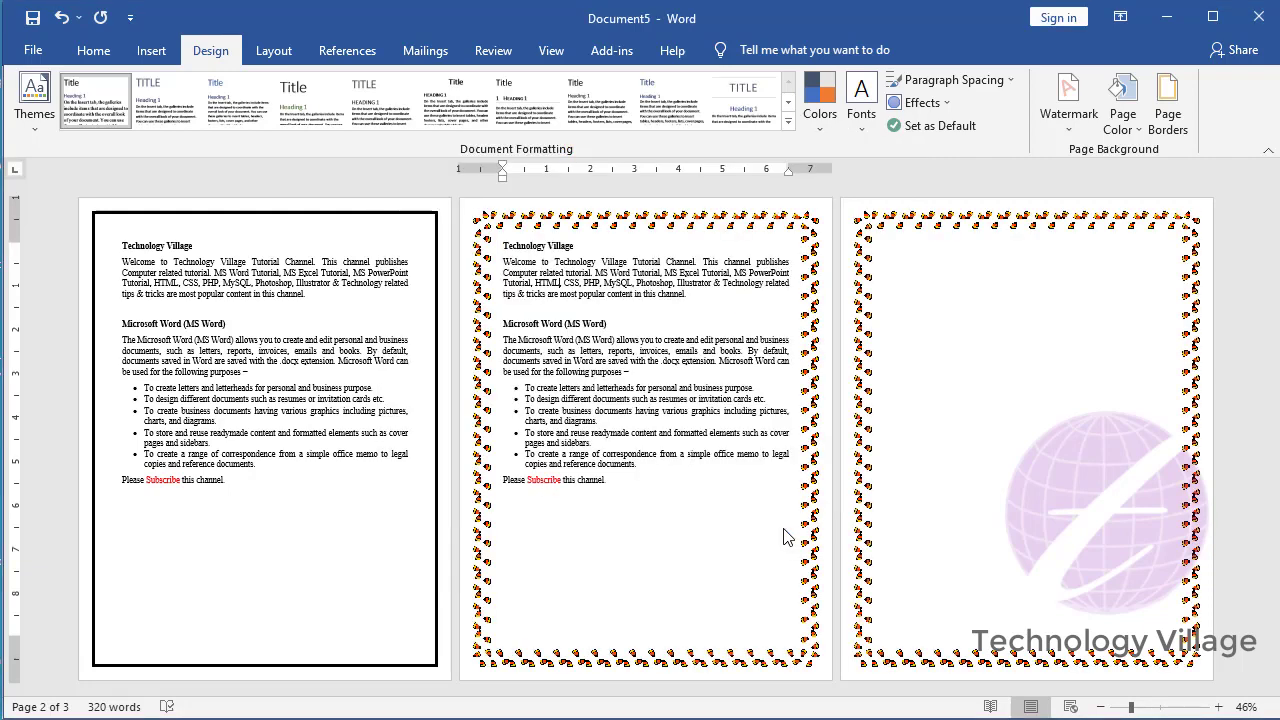
# Step: Paste the copied text onto the blank third page
pyautogui.click(154, 271)
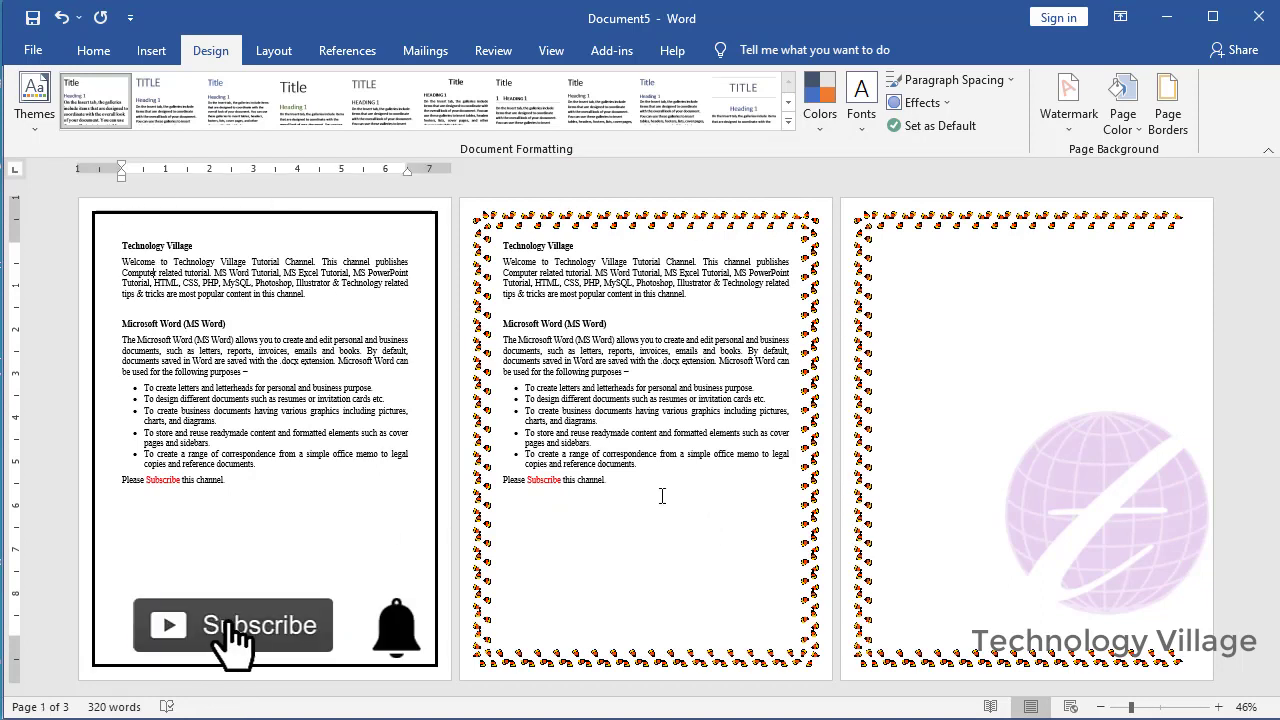
pyautogui.click(630, 518)
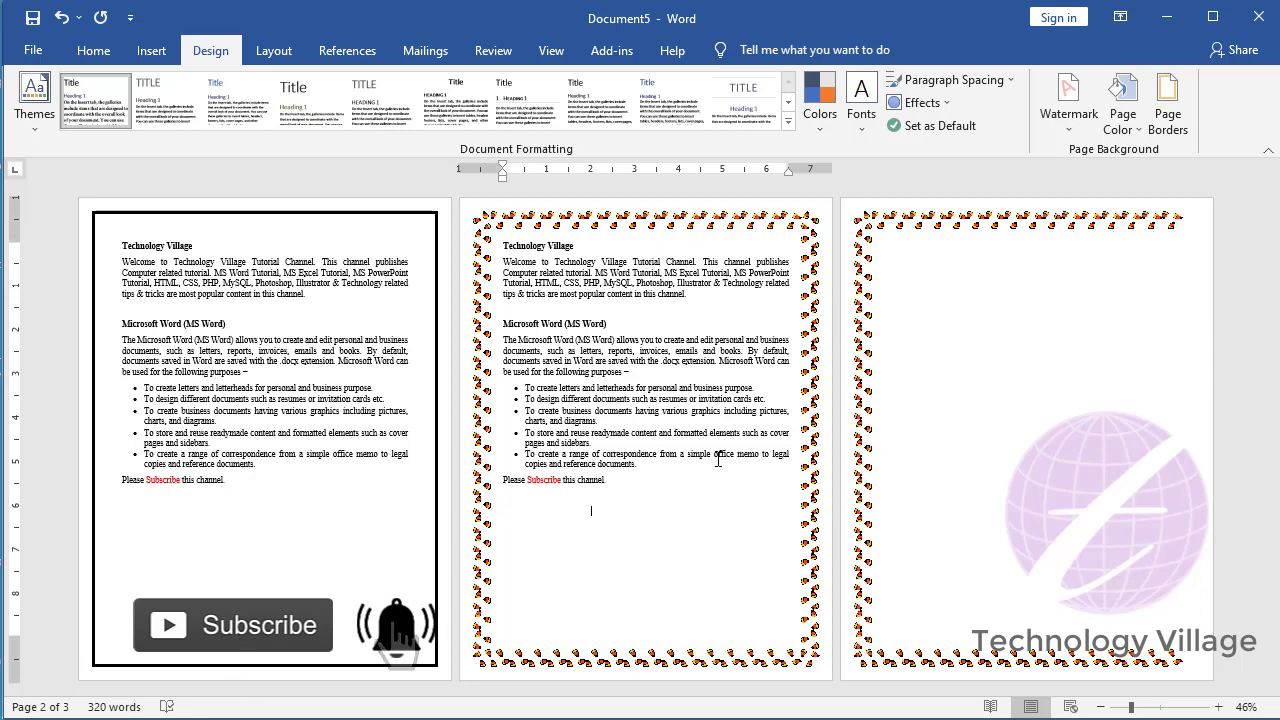
pyautogui.hotkey('ctrl', 'End')
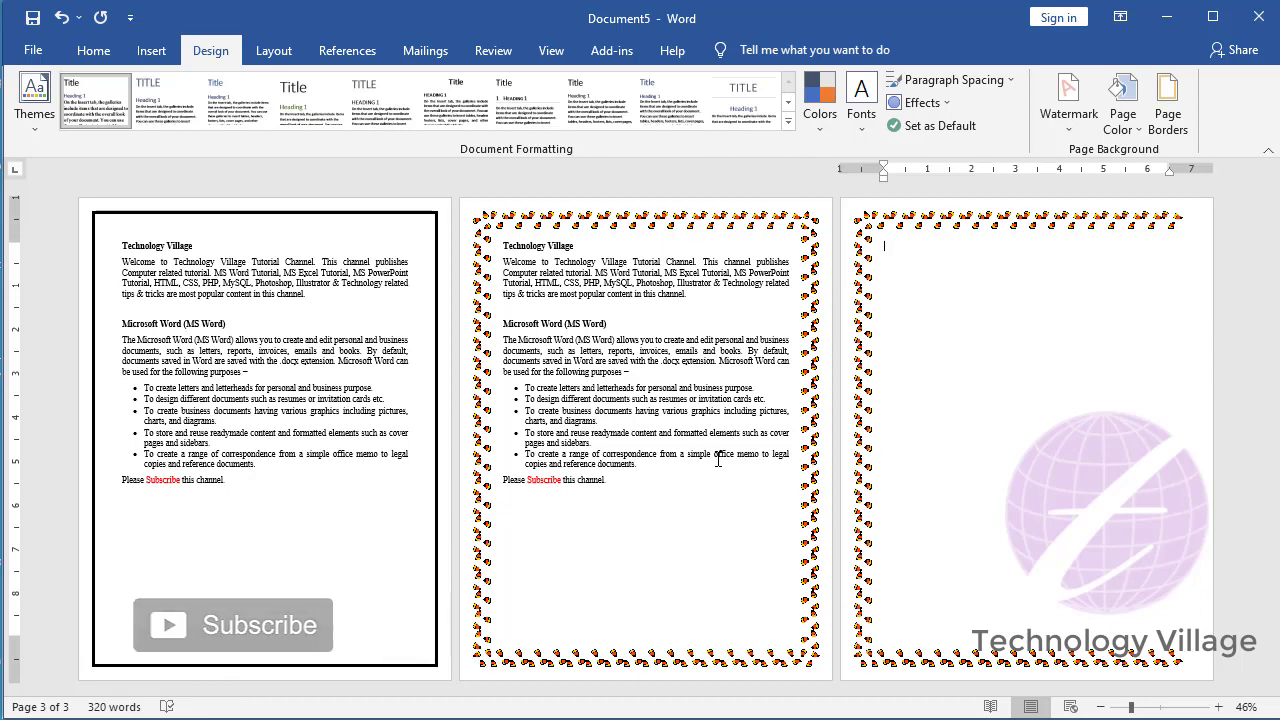
pyautogui.hotkey('ctrl', 'v')
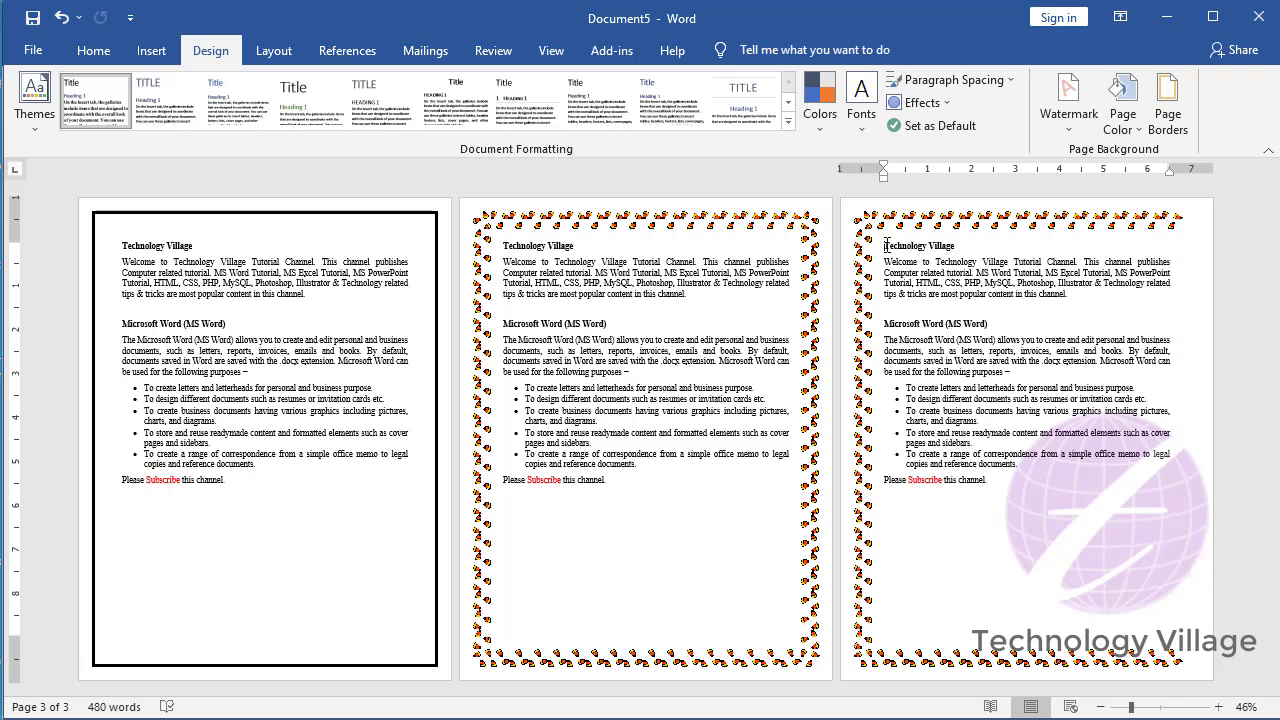
# Step: Insert a Next Page section break so page 3 becomes its own section
pyautogui.click(263, 55)
pyautogui.click(270, 79)
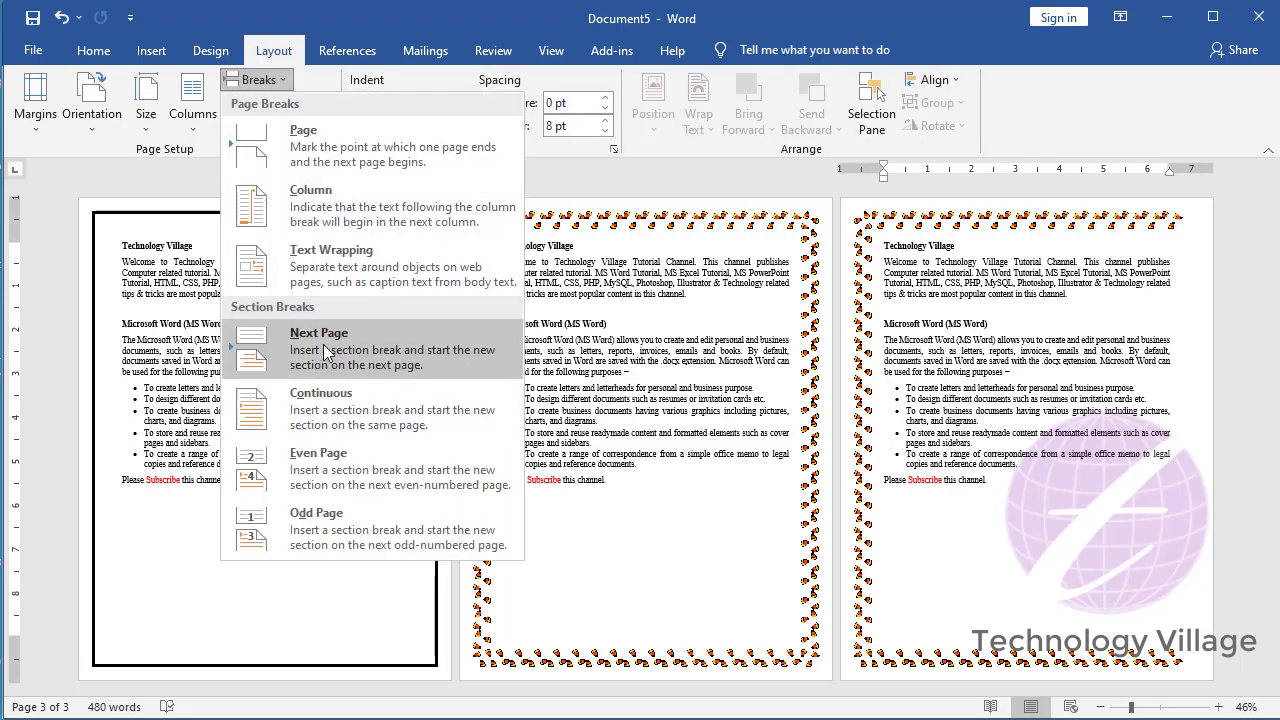
pyautogui.click(1044, 376)
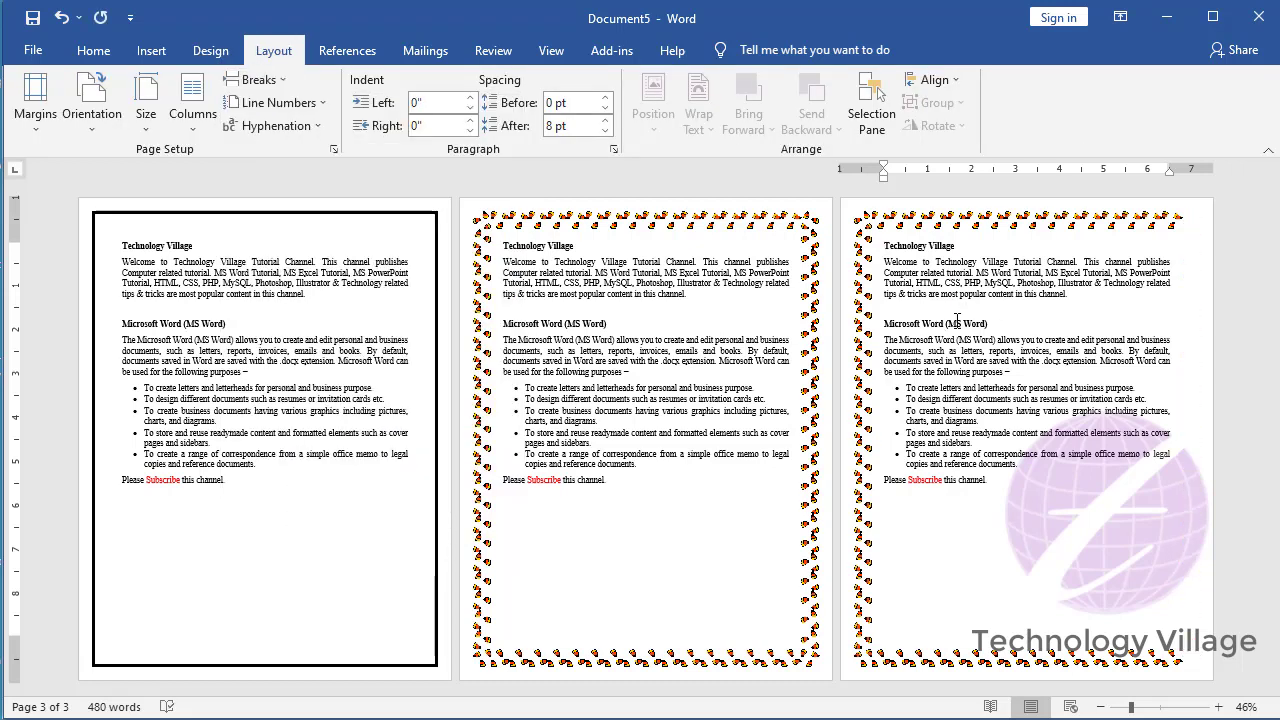
pyautogui.scroll(-1, 957, 323)
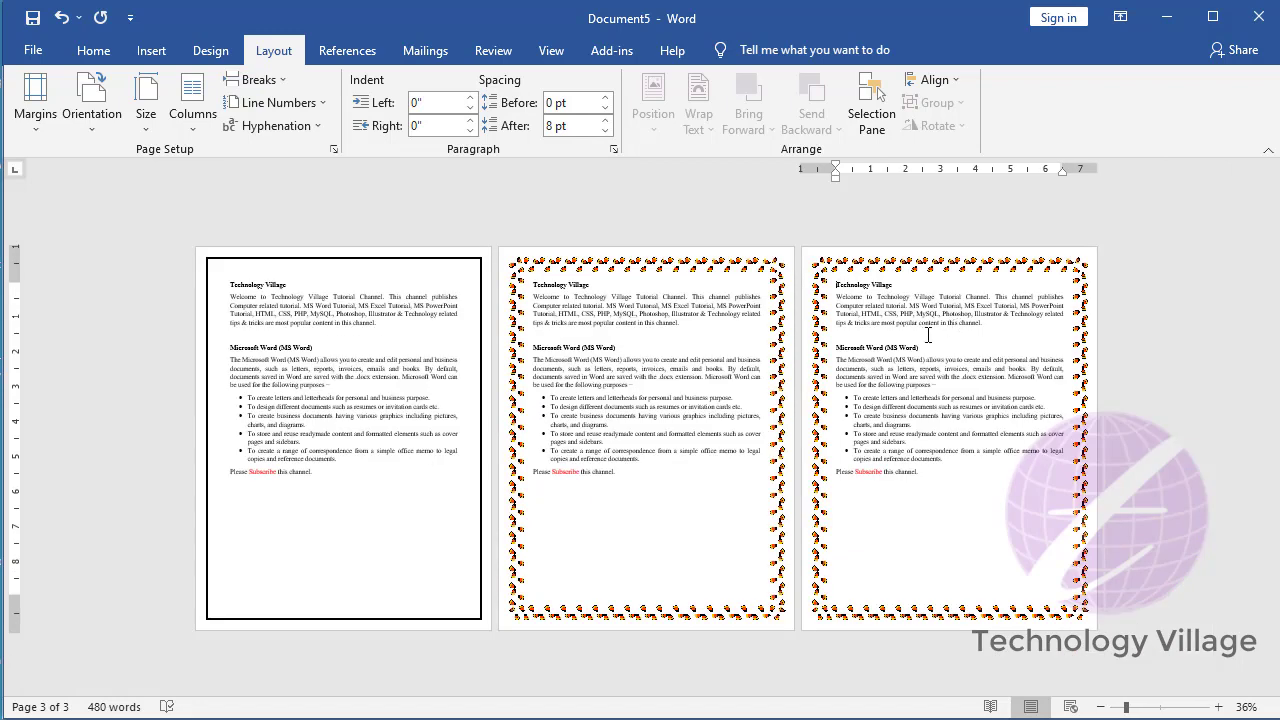
pyautogui.click(208, 50)
# Step: Give page 3's section a green tree art page border, applied to this section only
pyautogui.click(1180, 115)
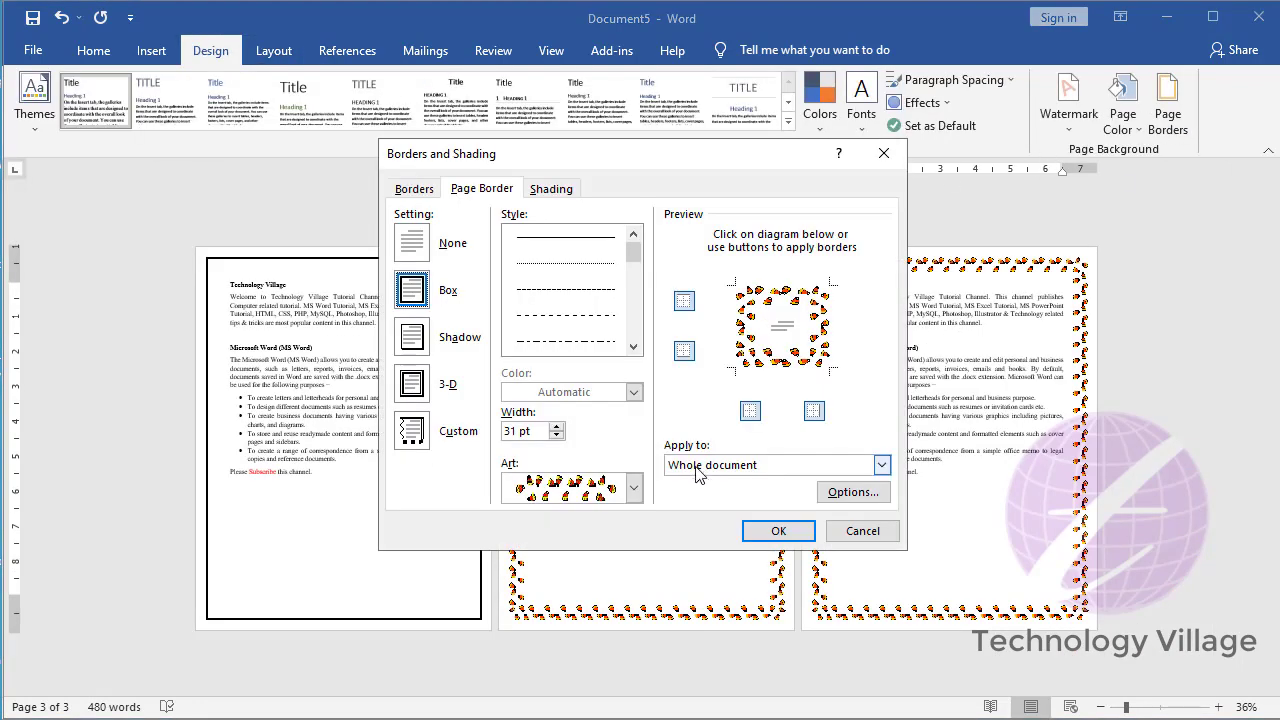
pyautogui.click(633, 488)
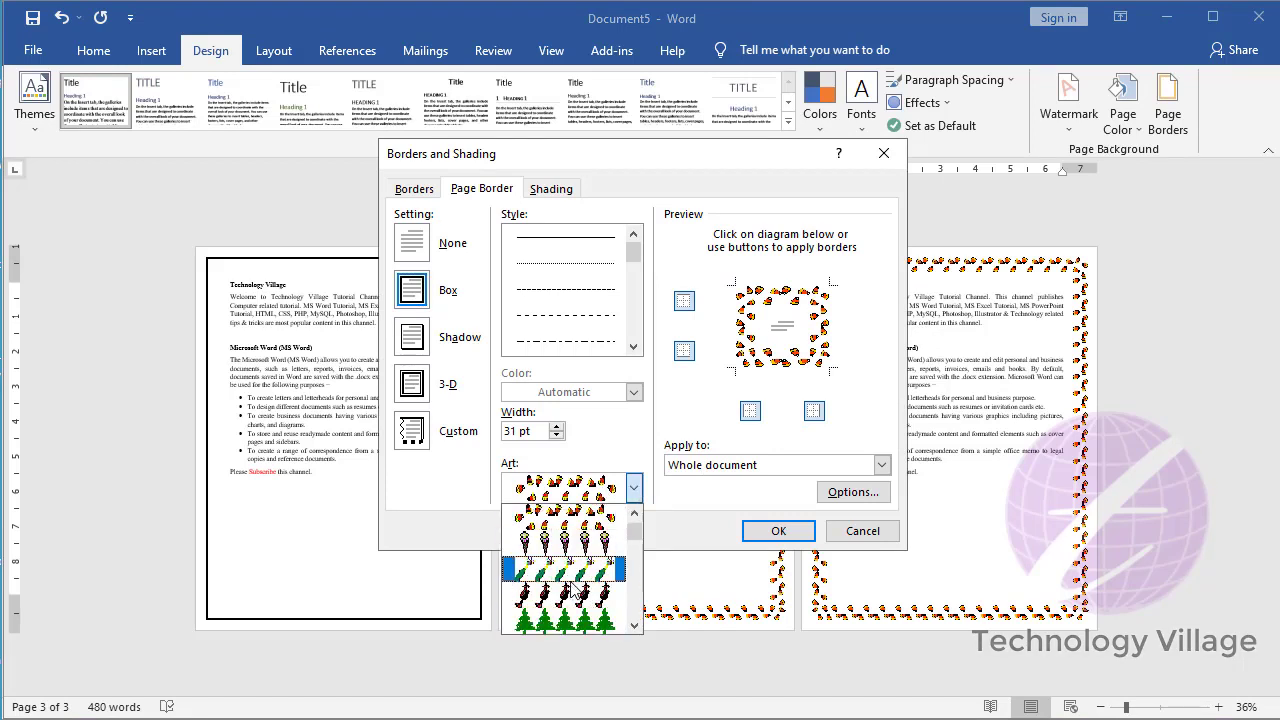
pyautogui.click(568, 620)
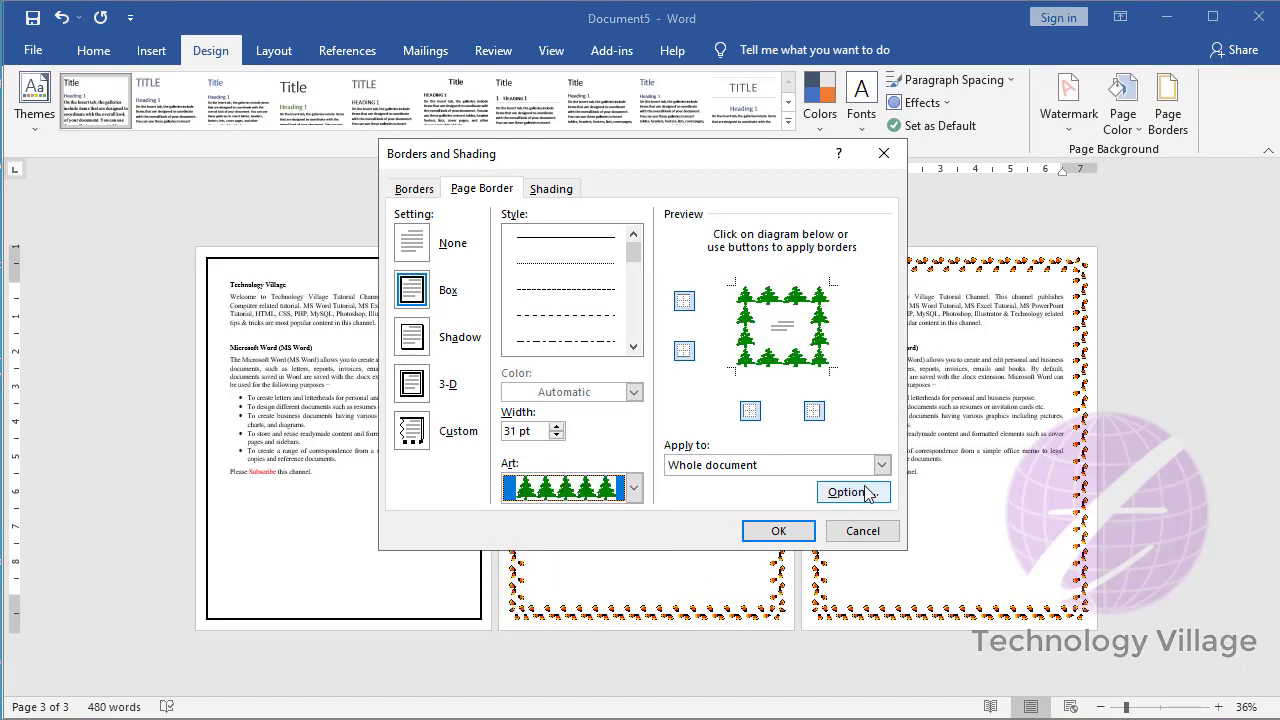
pyautogui.click(766, 468)
pyautogui.click(725, 496)
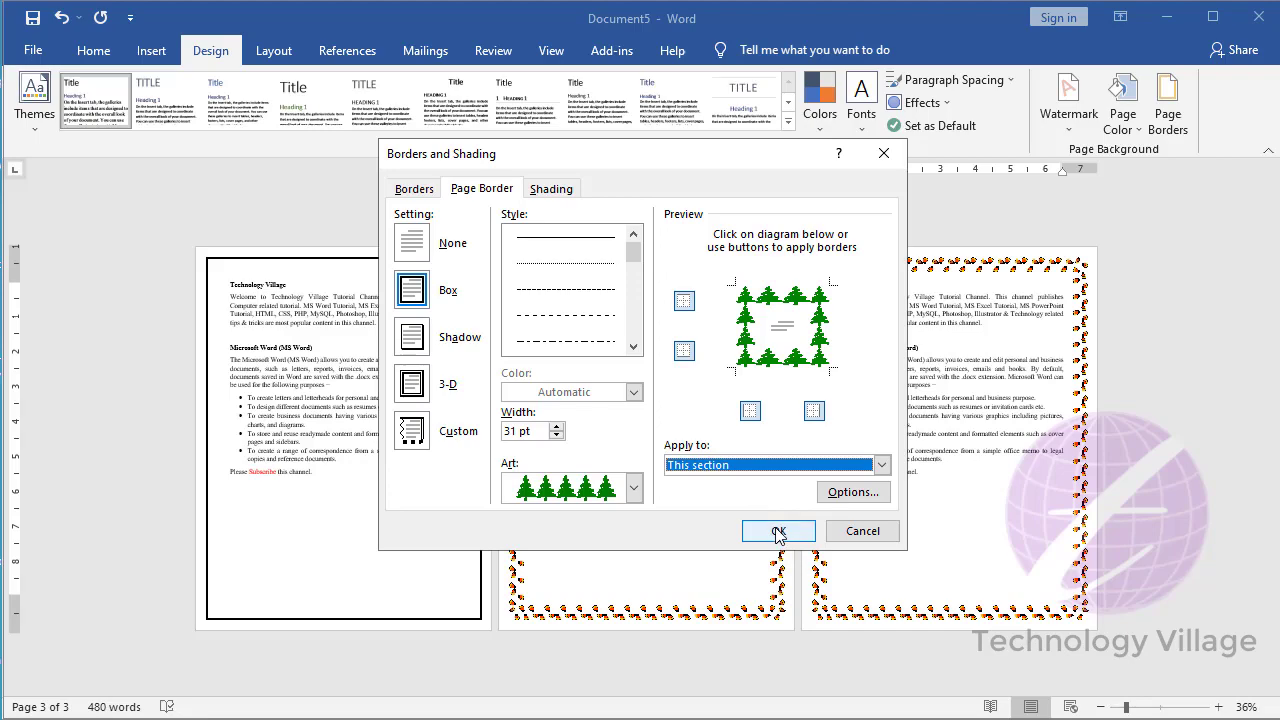
pyautogui.click(778, 531)
pyautogui.scroll(3, 446, 425)
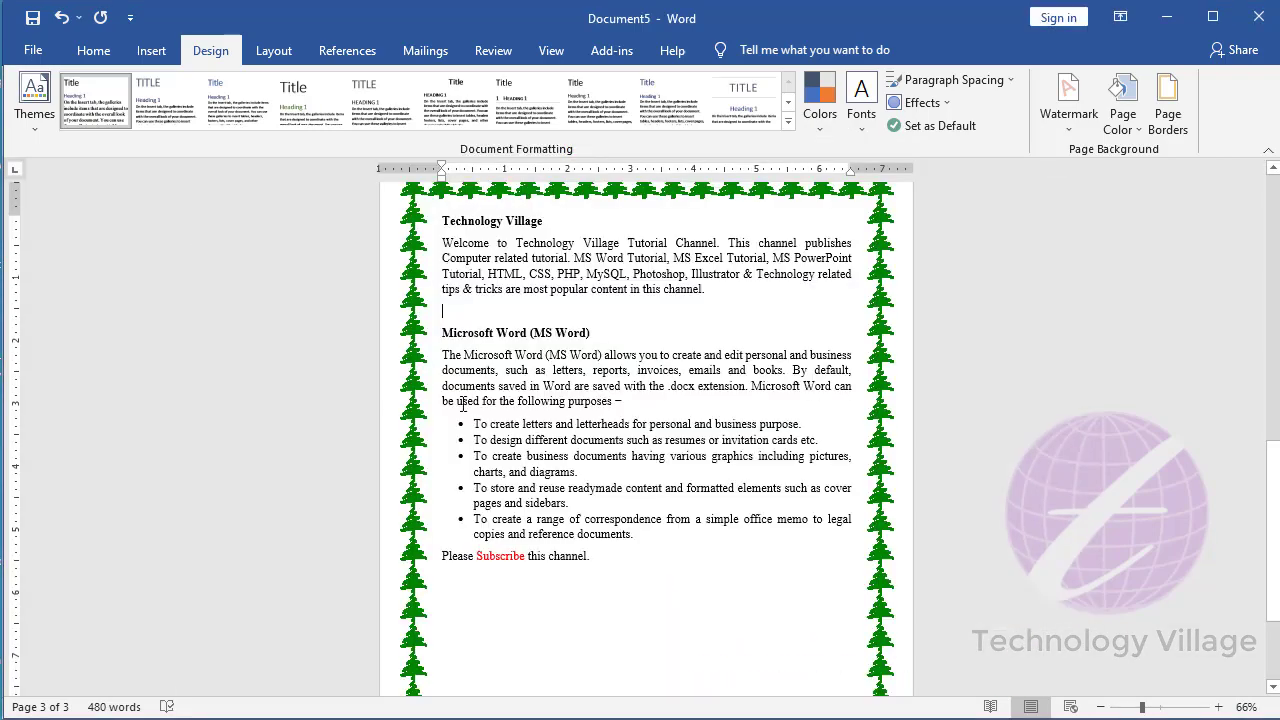
pyautogui.scroll(5, 586, 397)
pyautogui.scroll(-2, 586, 394)
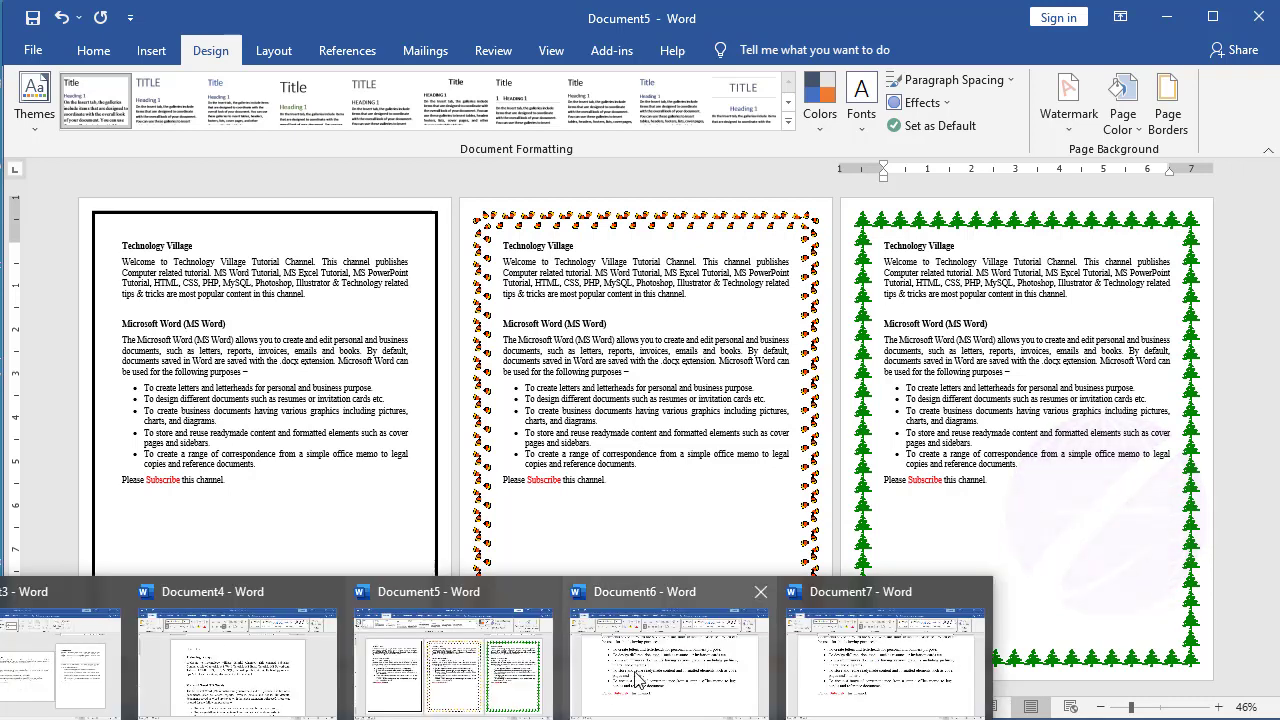
# Step: In Document6, insert a Plain Number 2 page number centred at the top of every page
pyautogui.click(640, 678)
pyautogui.hotkey('ctrl', 'Home')
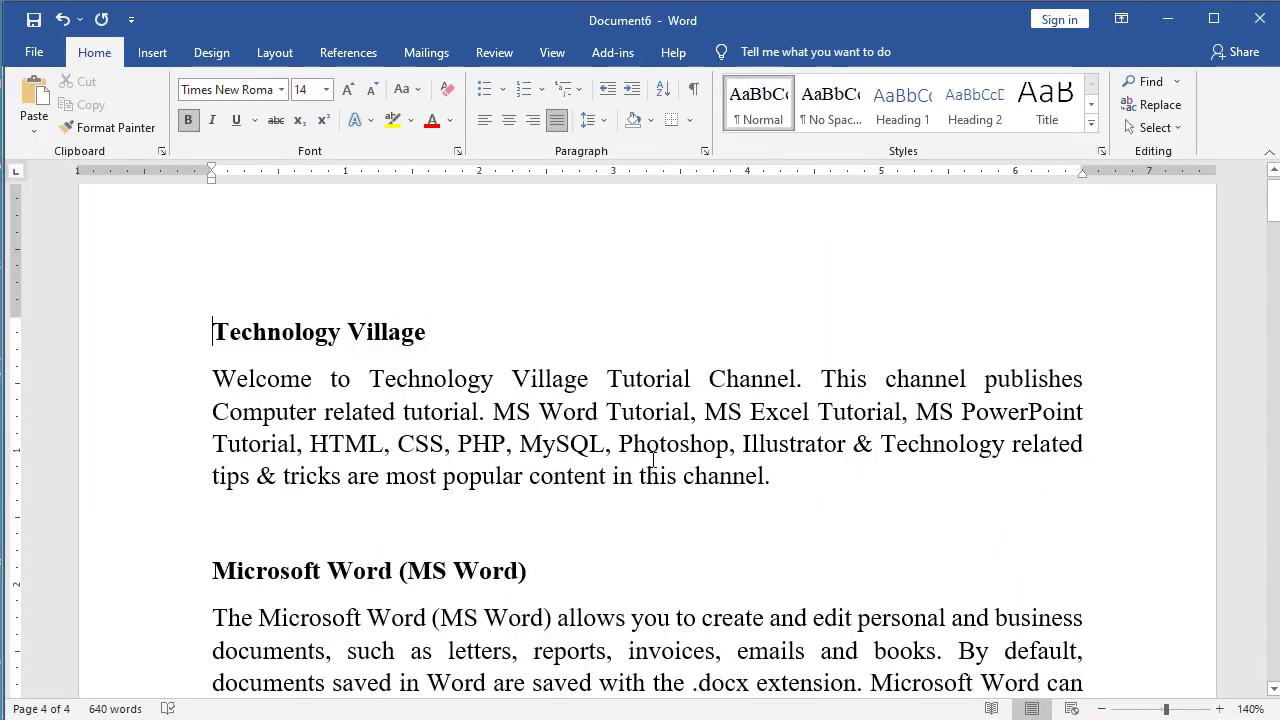
pyautogui.scroll(1, 622, 362)
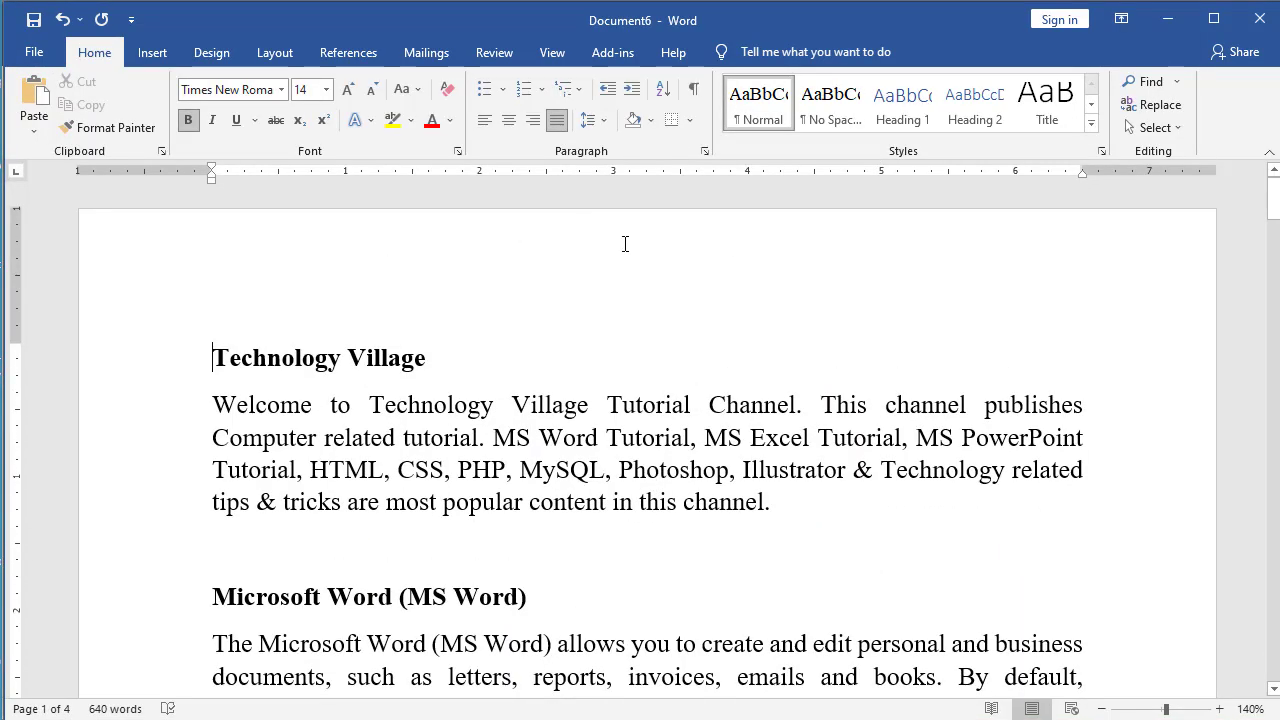
pyautogui.click(665, 258)
pyautogui.doubleClick(660, 258)
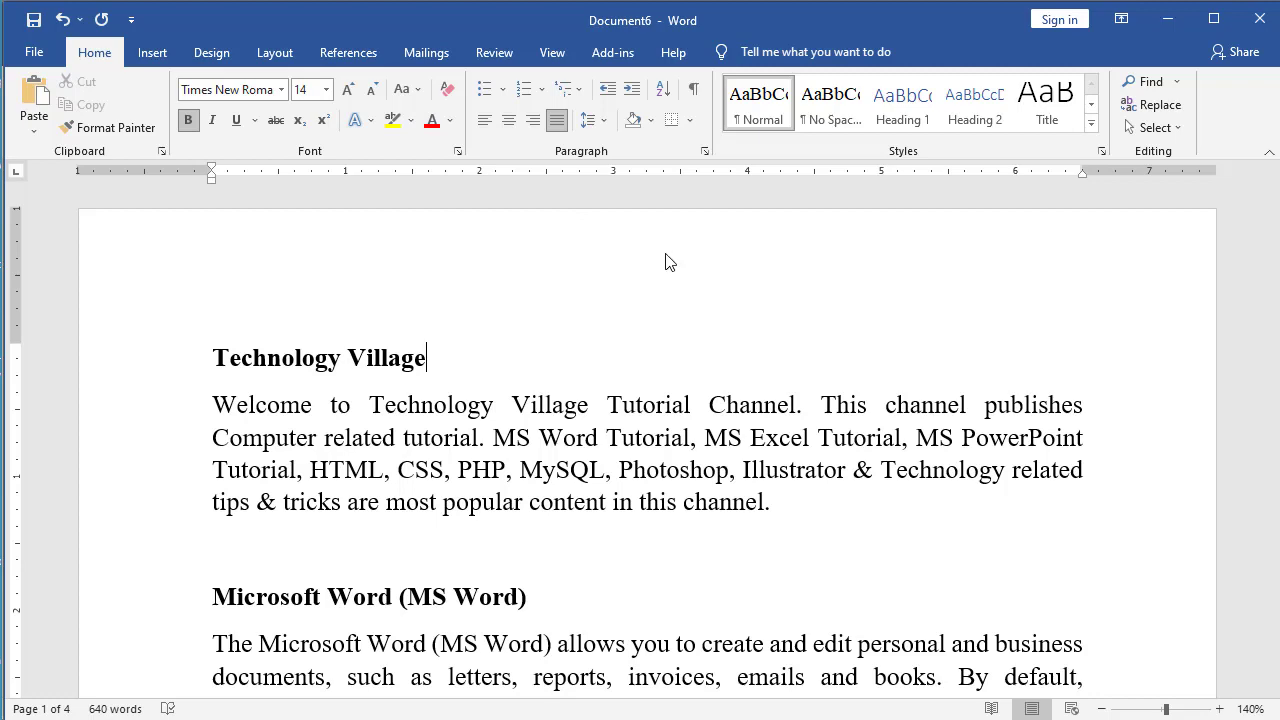
pyautogui.click(127, 118)
pyautogui.moveTo(164, 153)
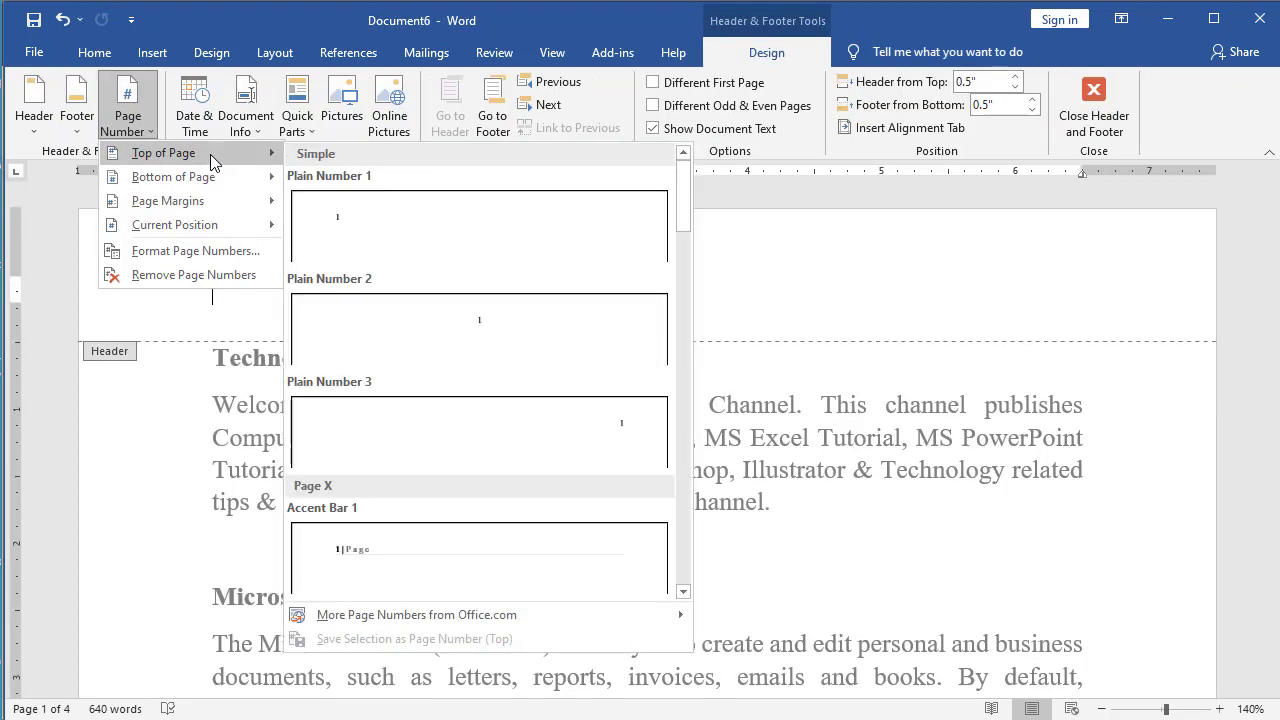
pyautogui.click(503, 334)
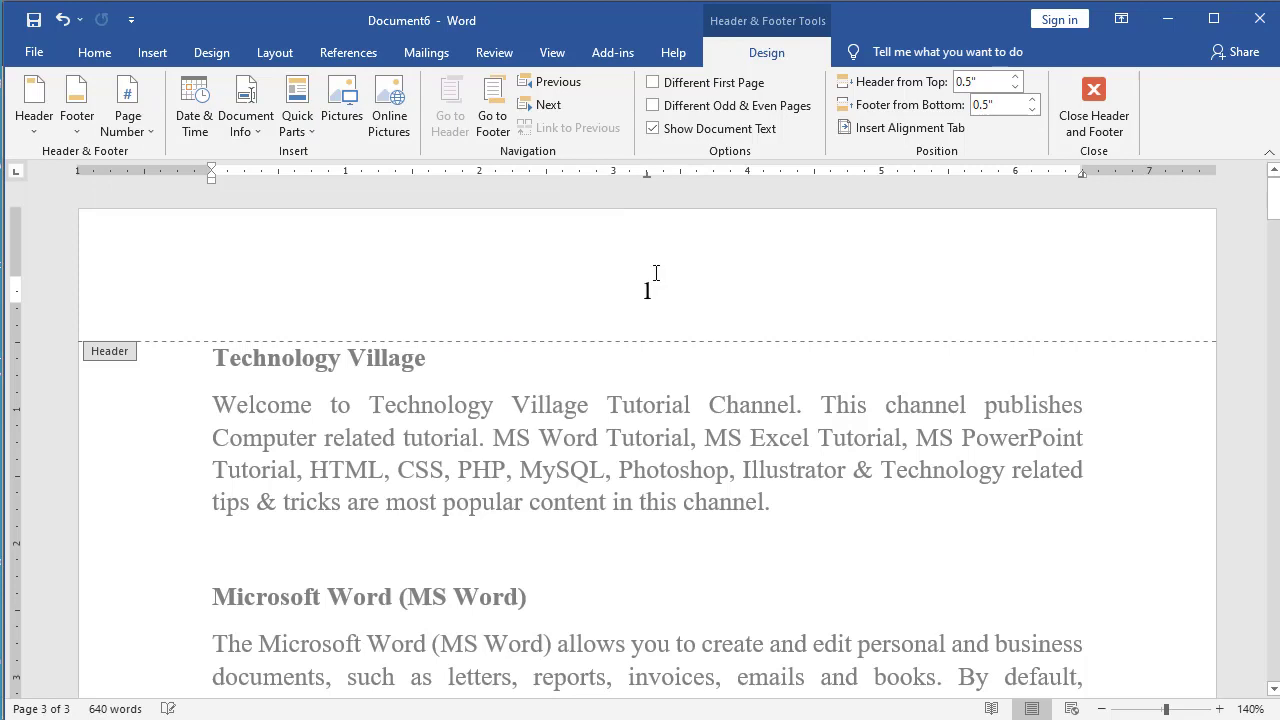
pyautogui.click(1094, 105)
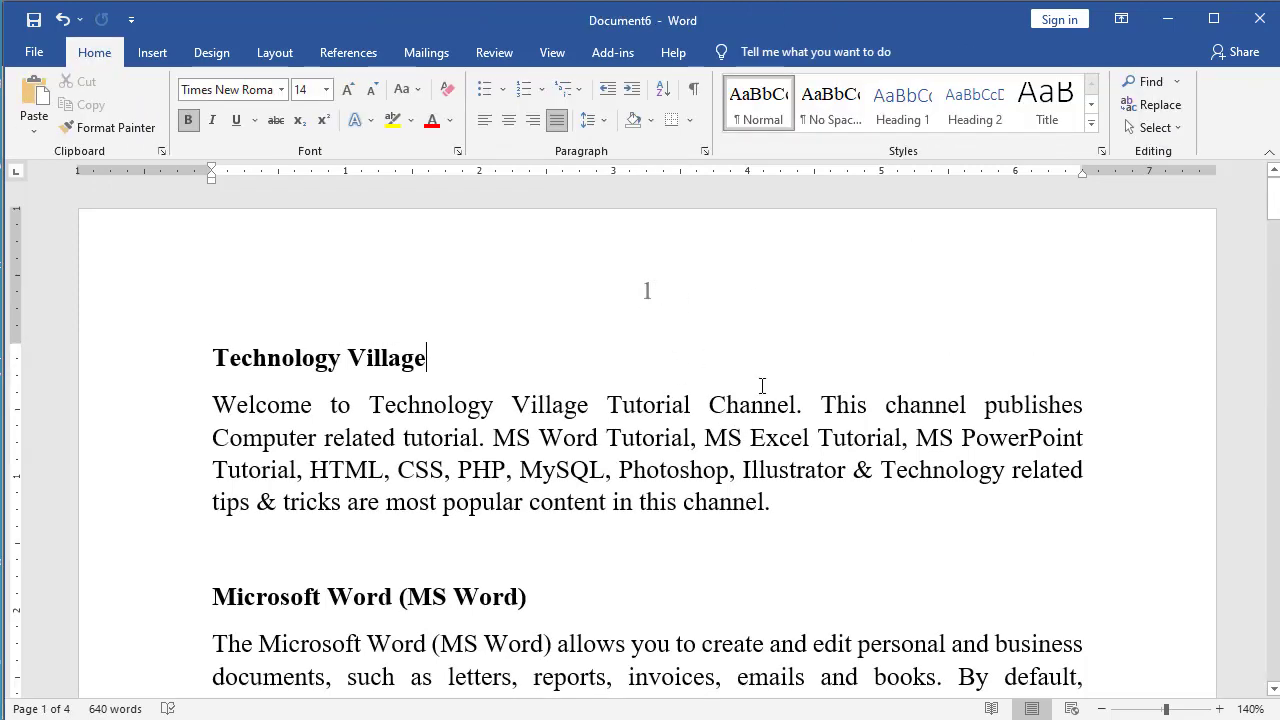
pyautogui.keyDown('ctrl'); pyautogui.scroll(-7, 763, 385); pyautogui.keyUp('ctrl')
pyautogui.keyDown('ctrl'); pyautogui.scroll(-3, 610, 94); pyautogui.keyUp('ctrl')
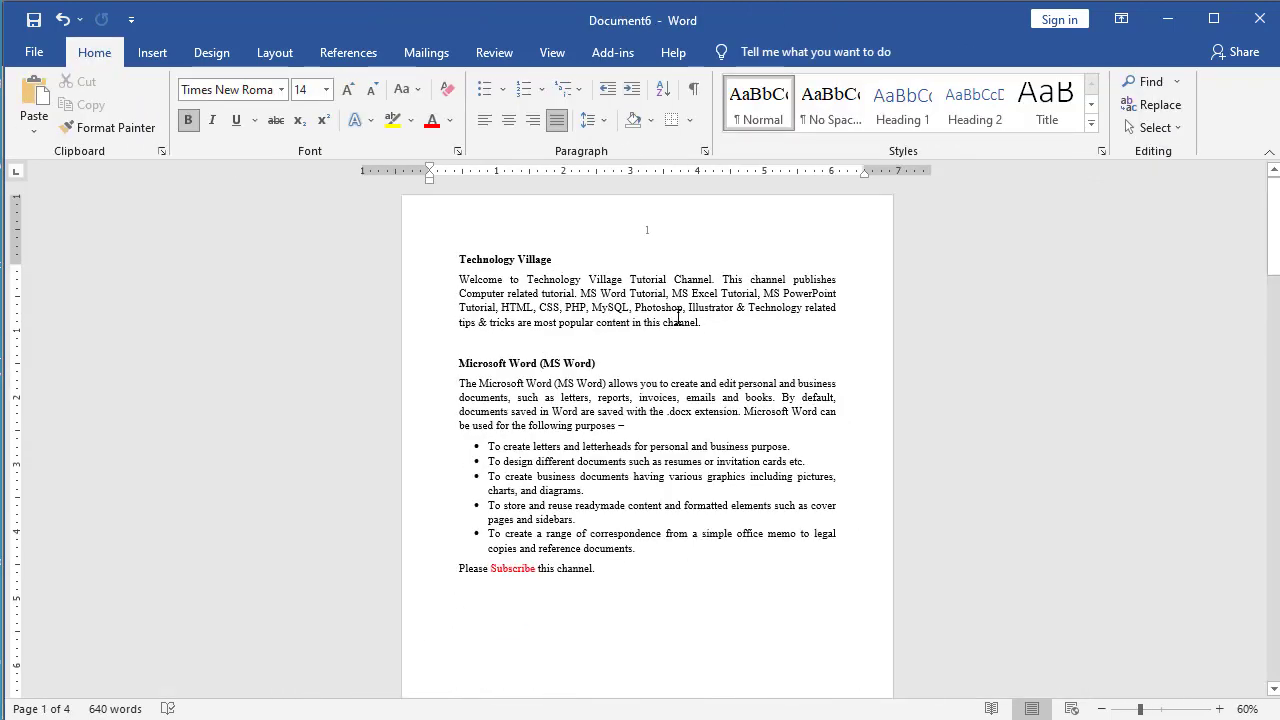
pyautogui.click(552, 52)
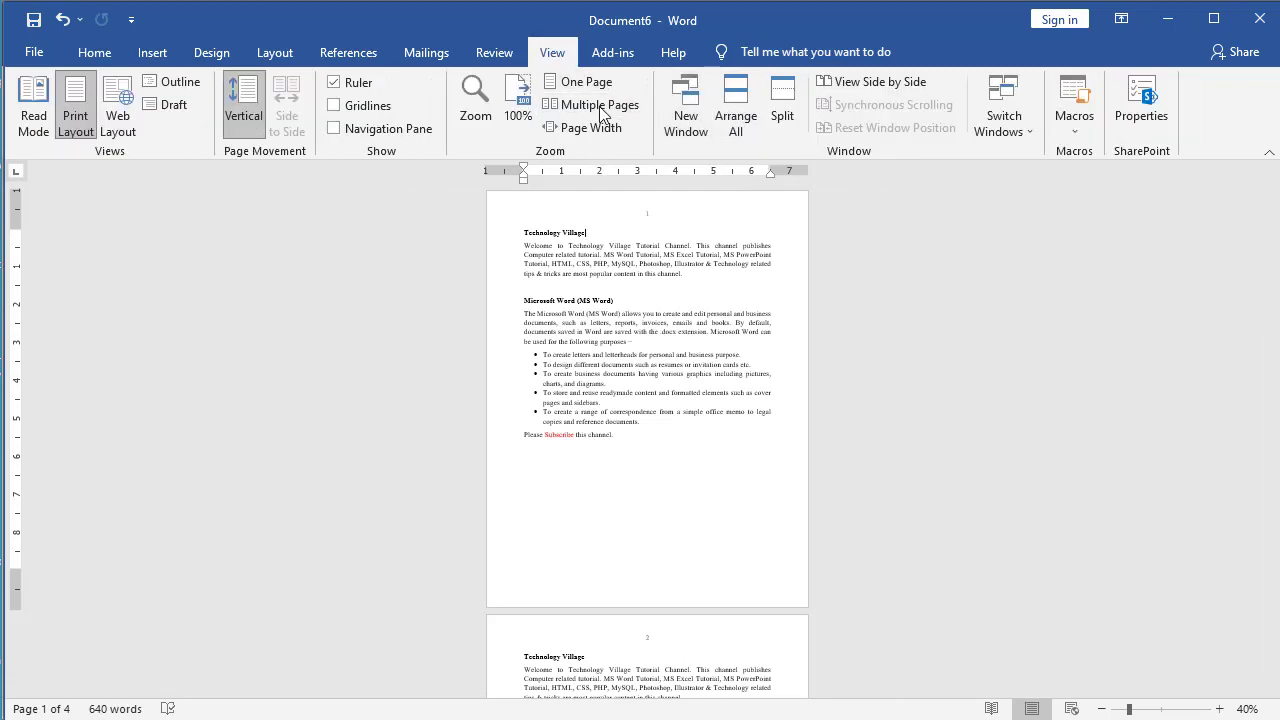
# Step: Switch Document6 to Multiple Pages view and place the cursor on page 3
pyautogui.click(603, 106)
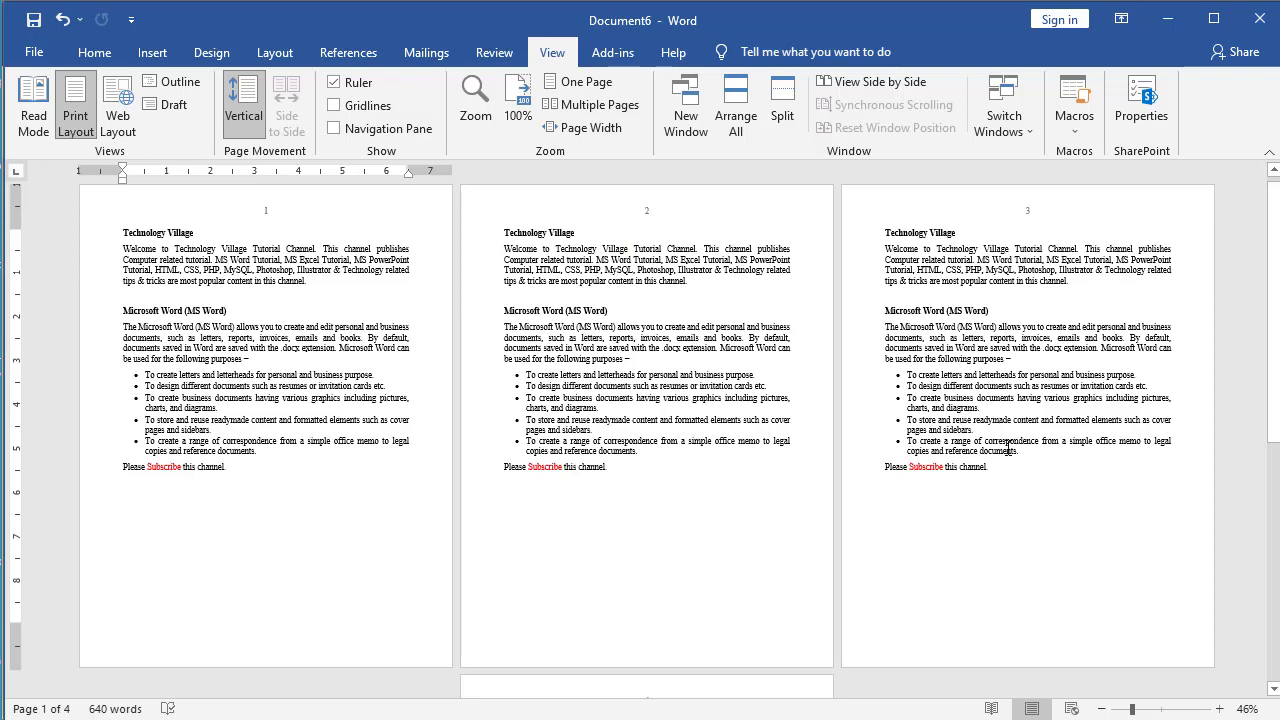
pyautogui.scroll(-5, 1008, 445)
pyautogui.scroll(5, 757, 500)
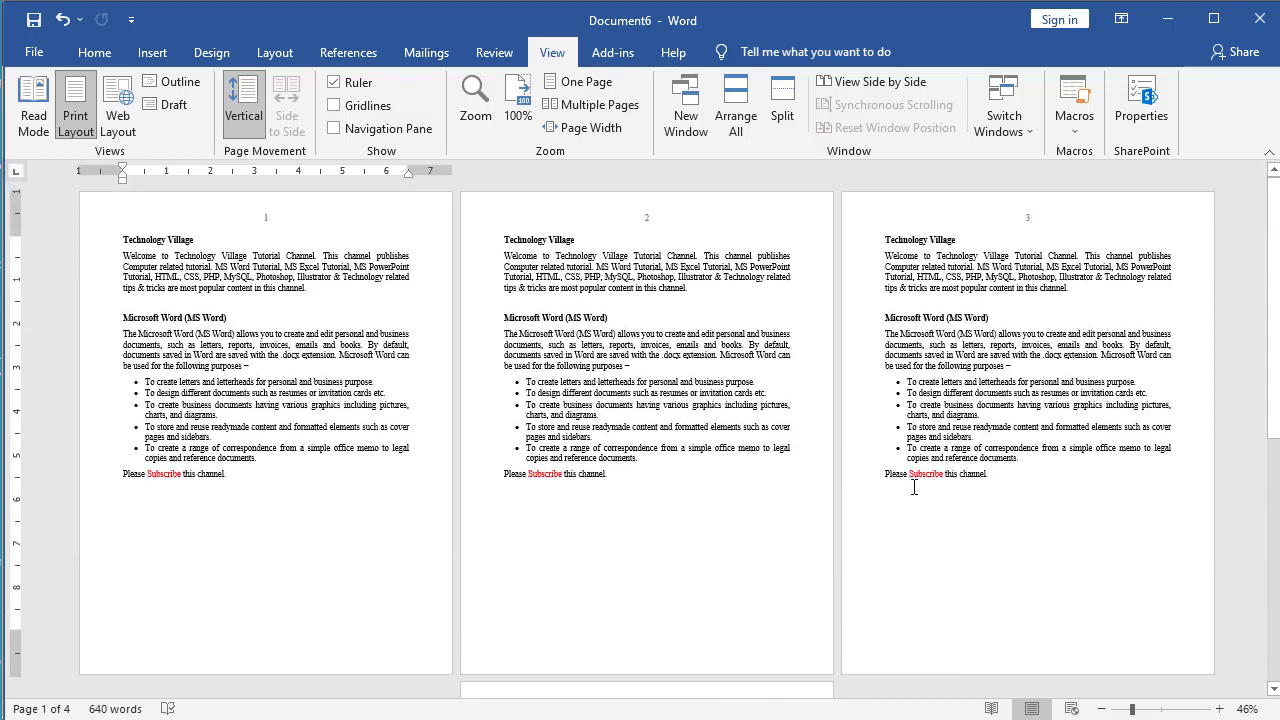
pyautogui.click(1017, 256)
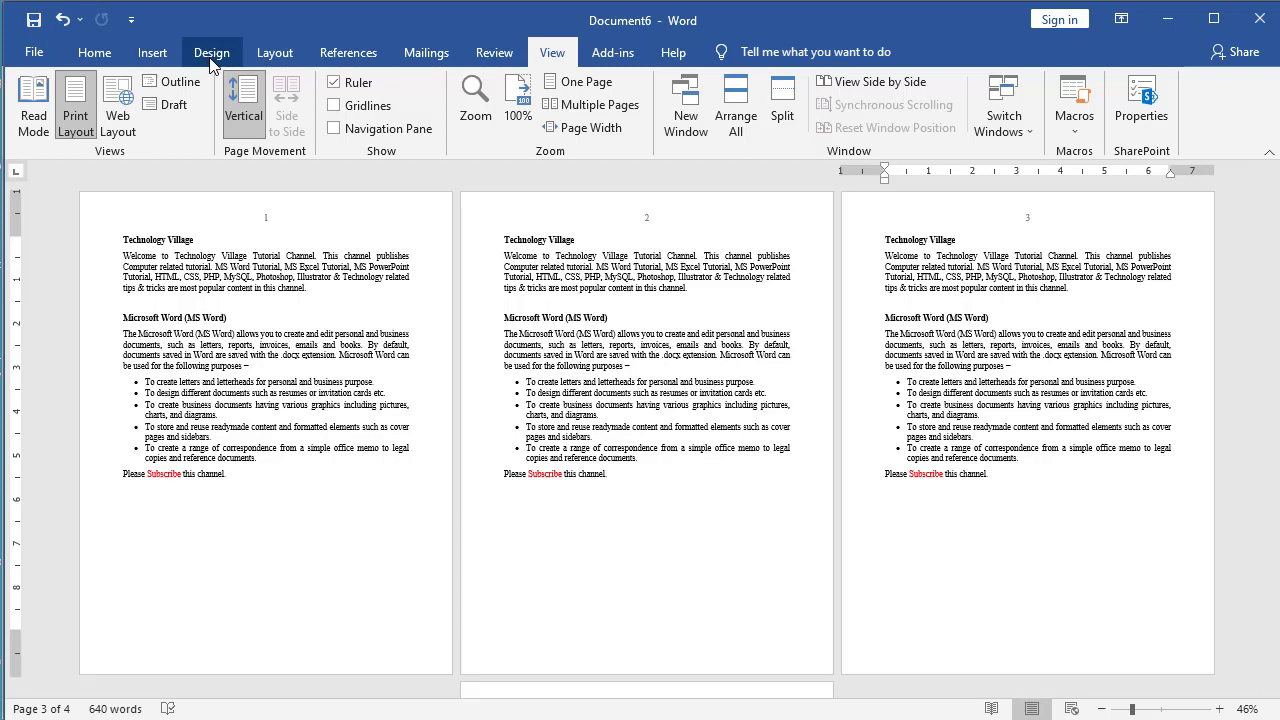
# Step: Insert a Next Page section break at page 3
pyautogui.click(274, 53)
pyautogui.click(262, 82)
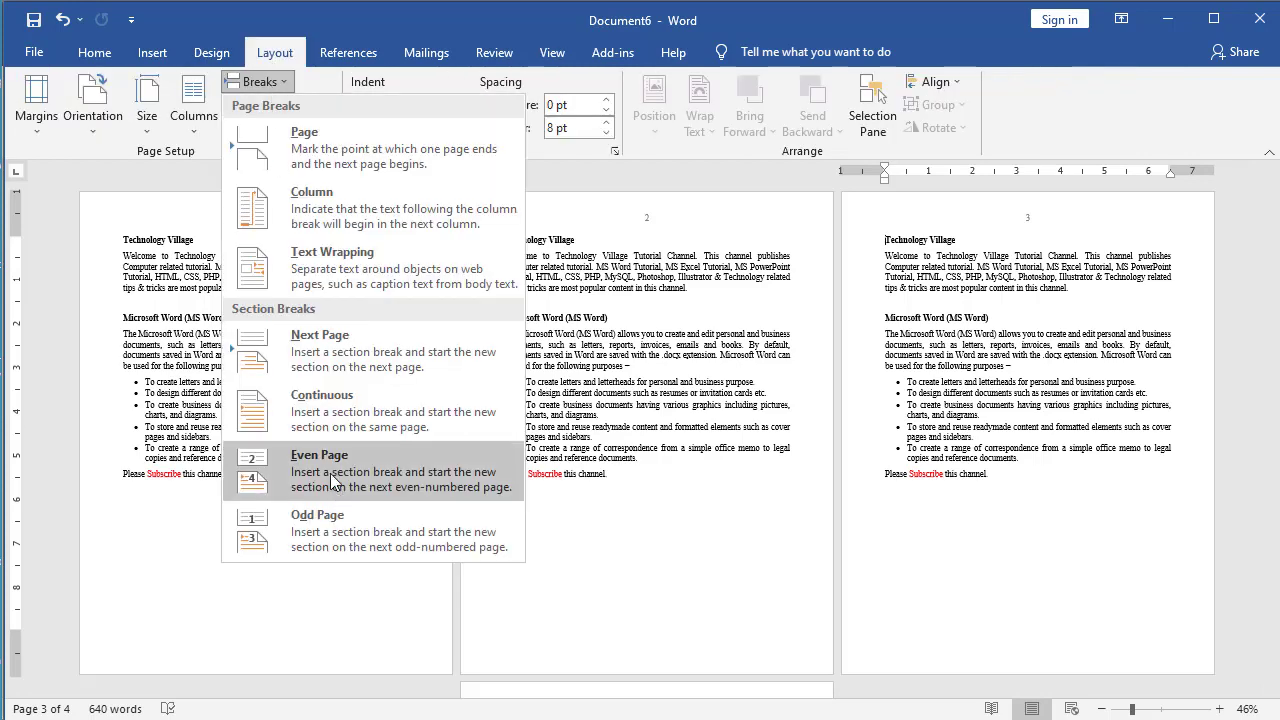
pyautogui.click(339, 348)
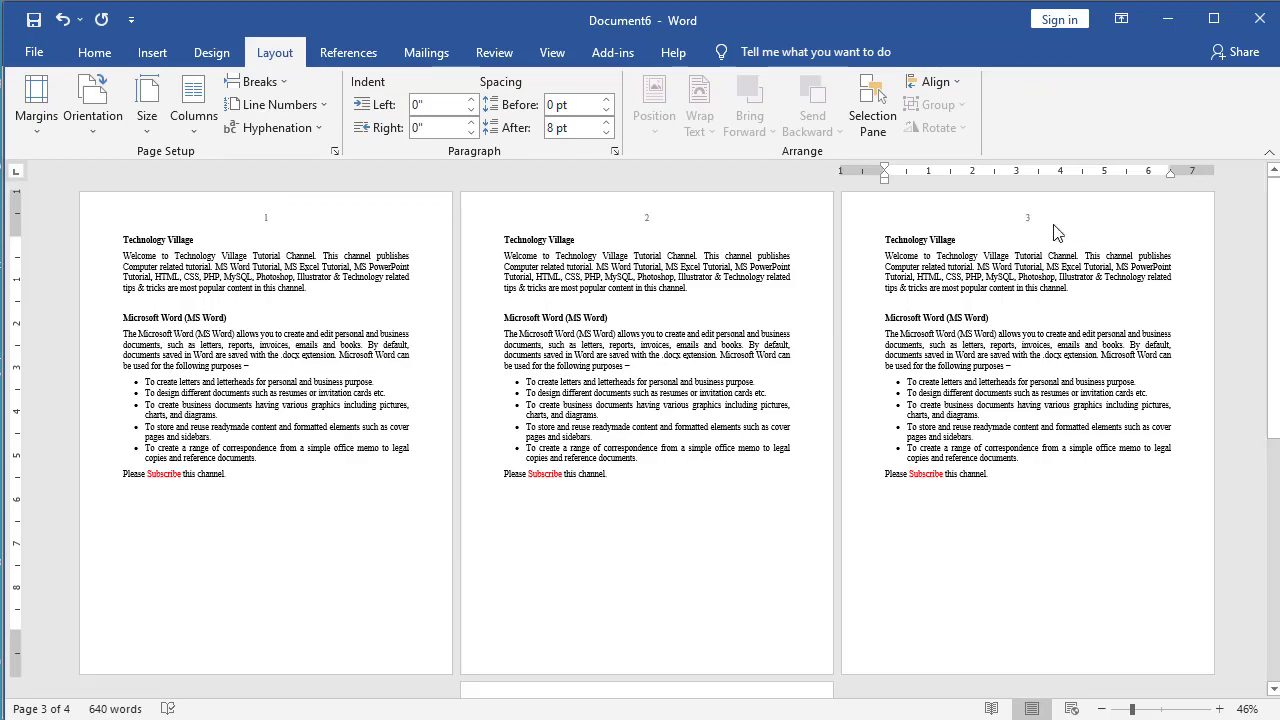
# Step: Delete the page 3 header number and open the Format Page Numbers dialog
pyautogui.doubleClick(1050, 216)
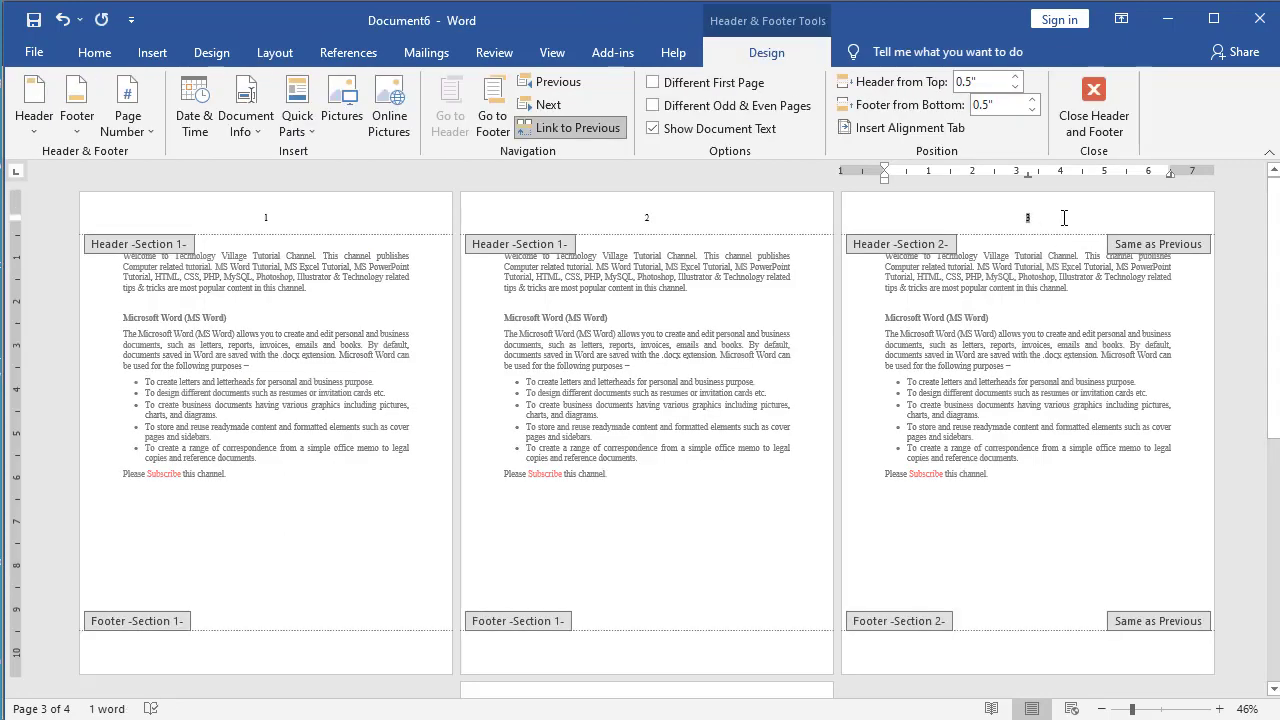
pyautogui.press('Delete')
pyautogui.click(144, 134)
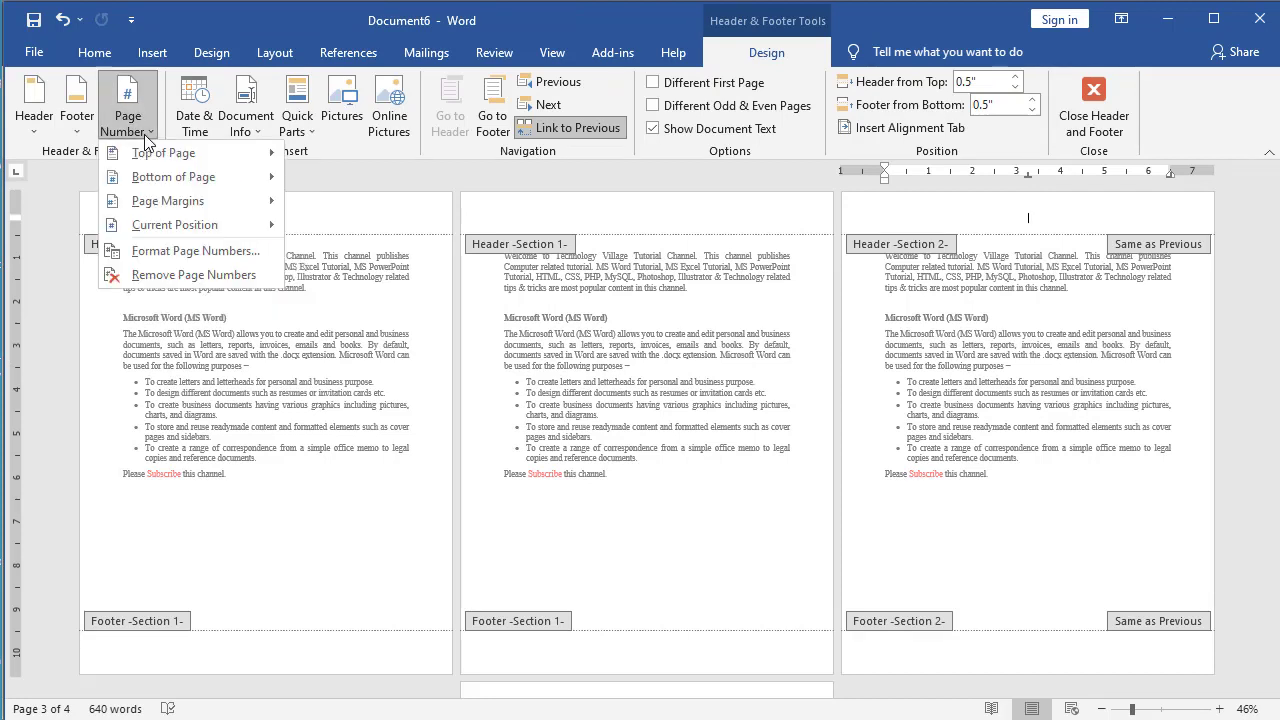
pyautogui.click(207, 262)
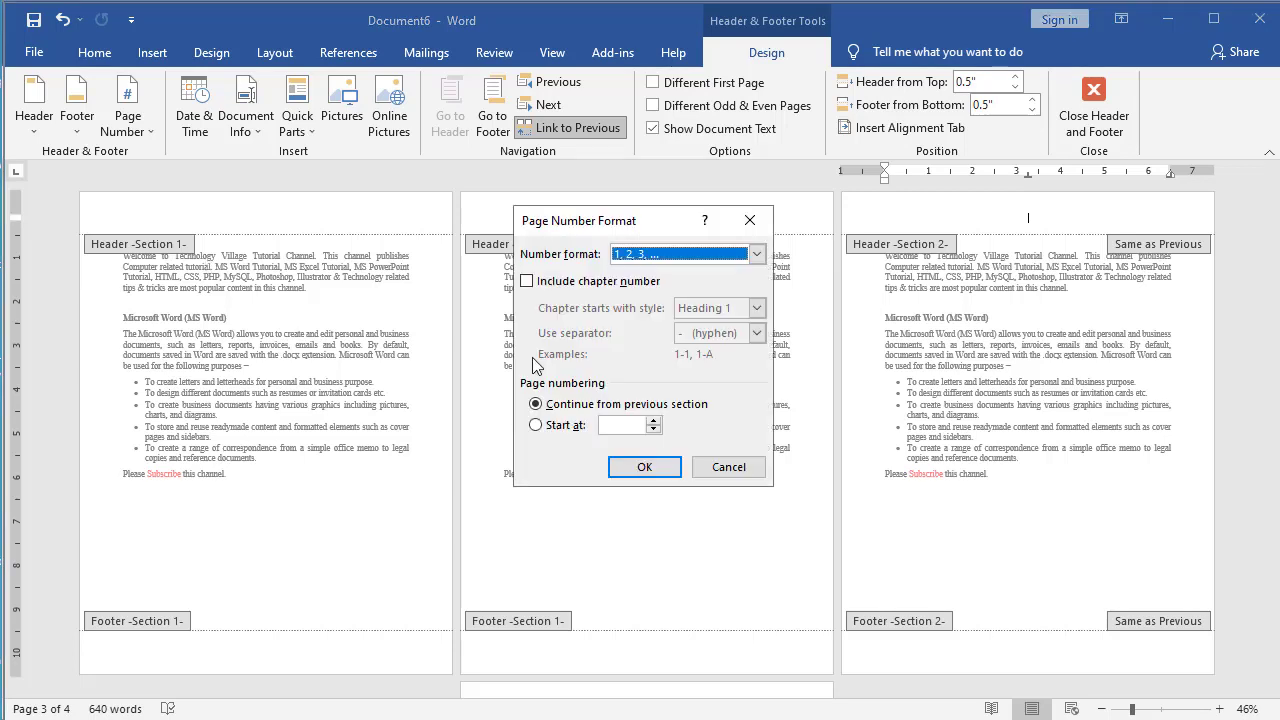
# Step: Set Section 2's number format to a, b, c, restarting at a
pyautogui.click(684, 256)
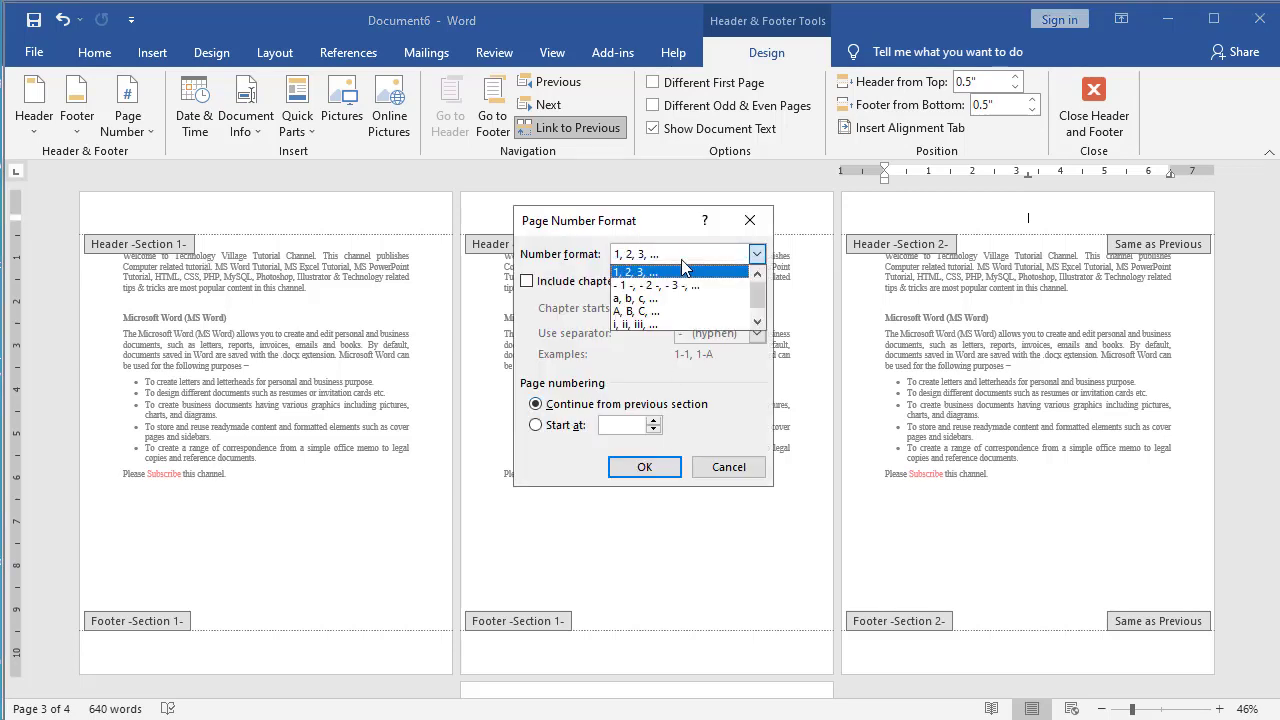
pyautogui.click(641, 299)
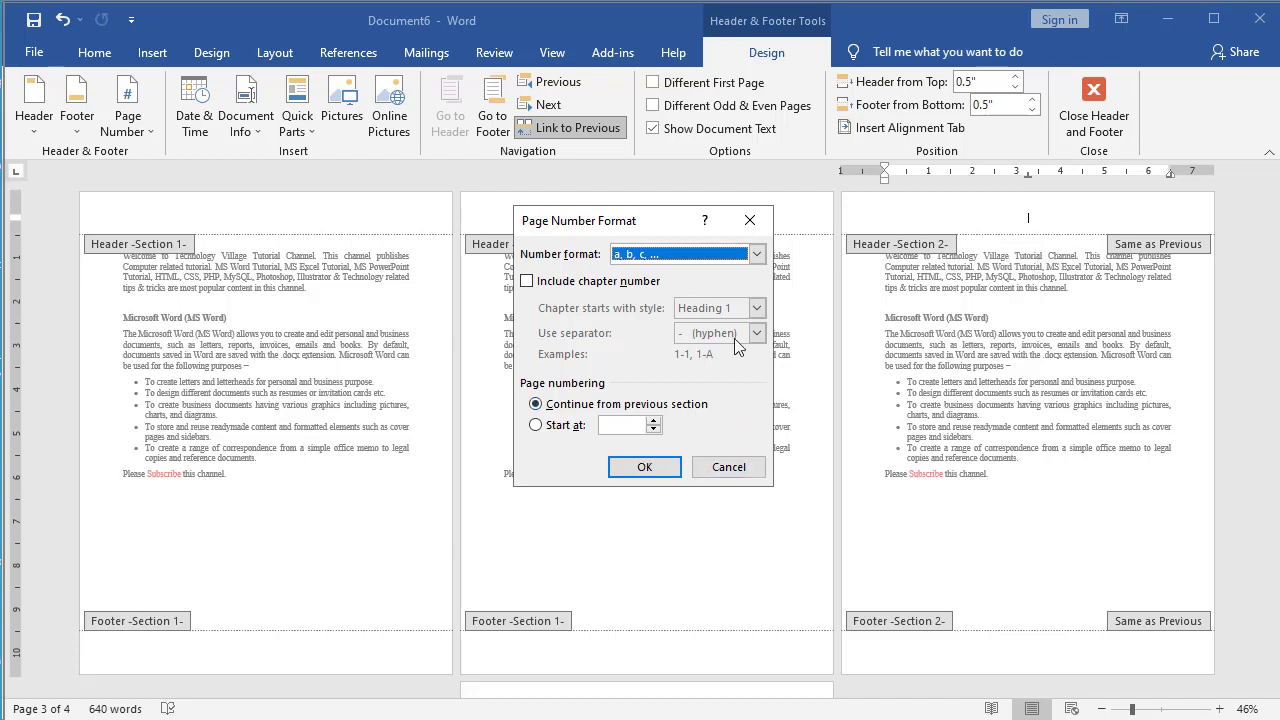
pyautogui.click(536, 426)
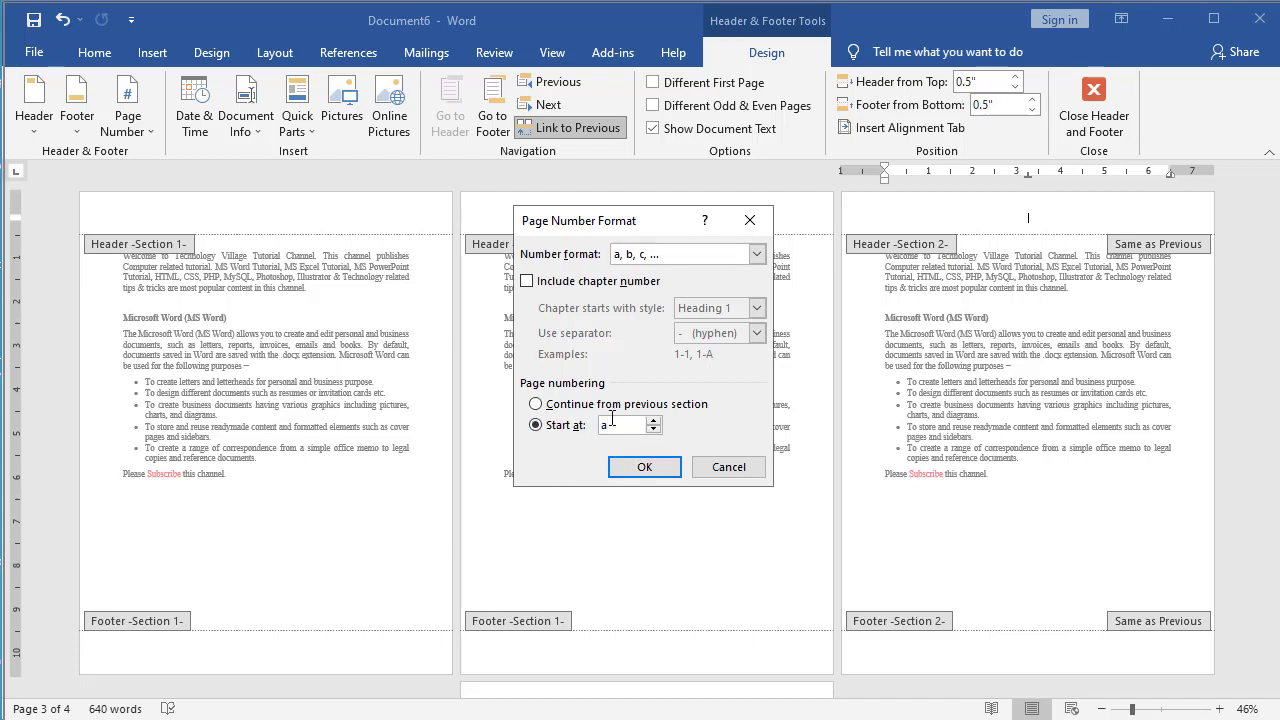
pyautogui.click(535, 405)
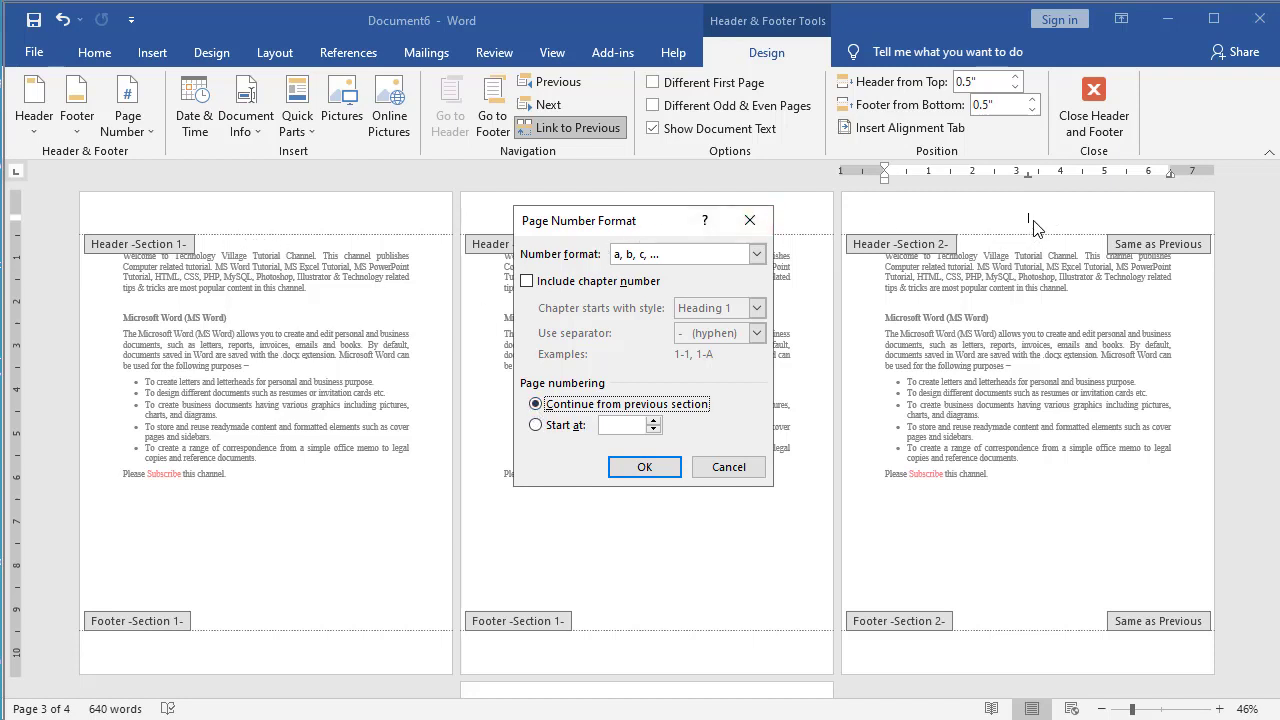
pyautogui.click(535, 425)
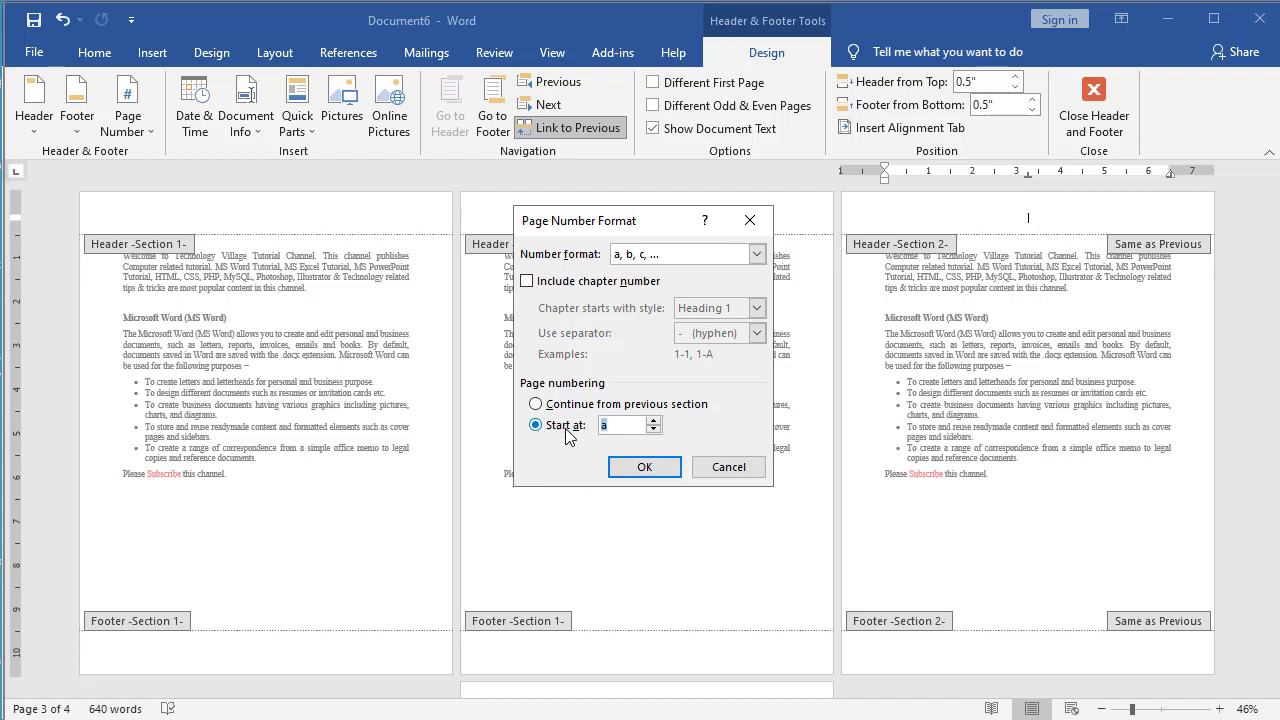
pyautogui.click(644, 468)
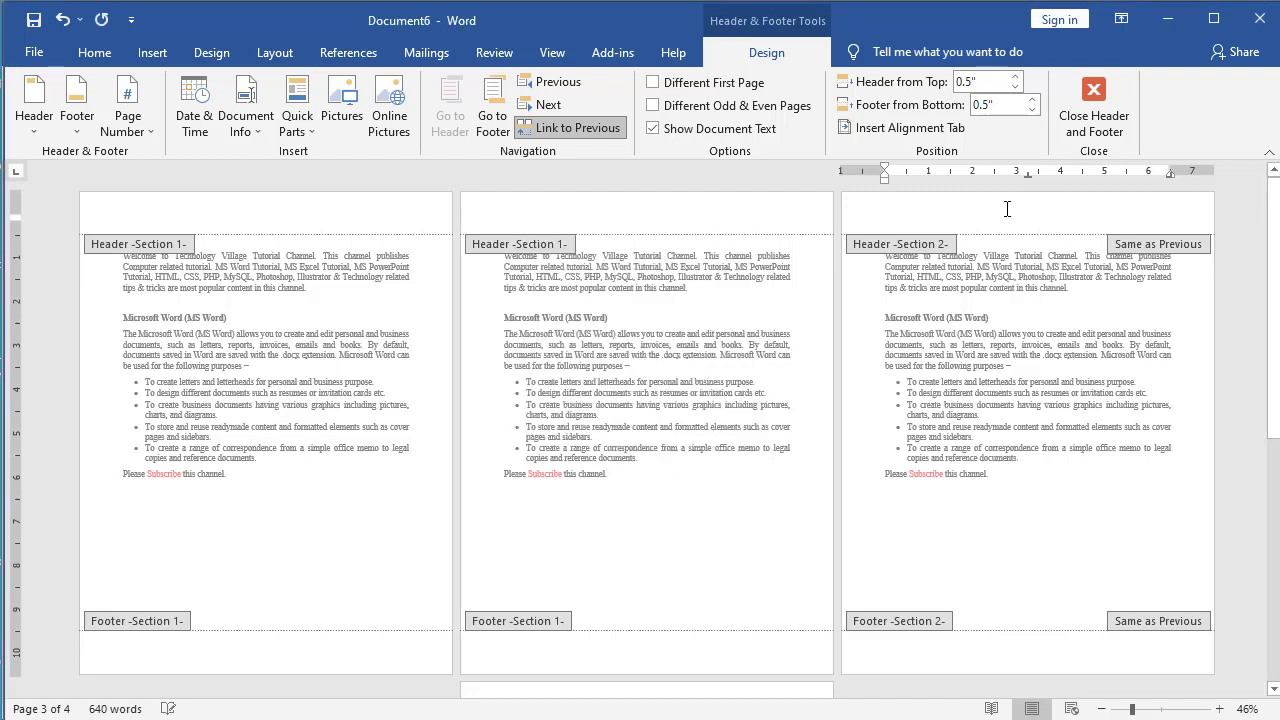
# Step: Insert a Plain Number 2 page number centred at the top of the pages
pyautogui.click(146, 135)
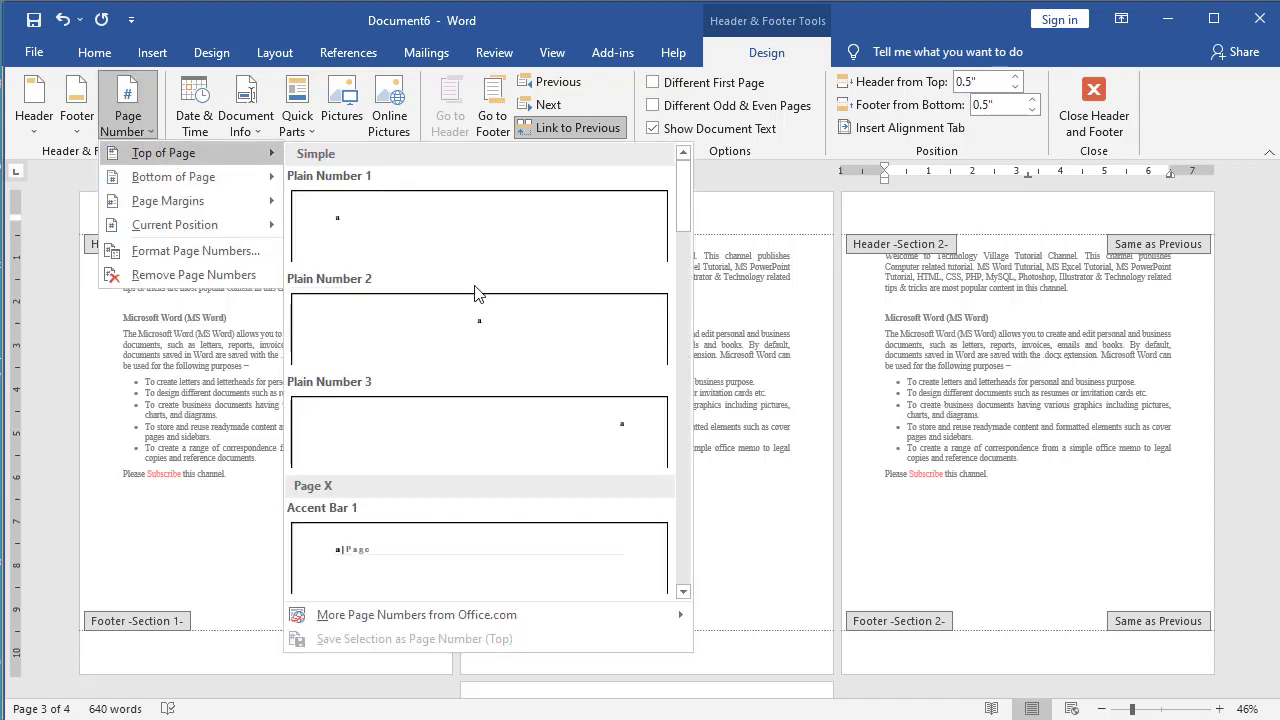
pyautogui.click(477, 290)
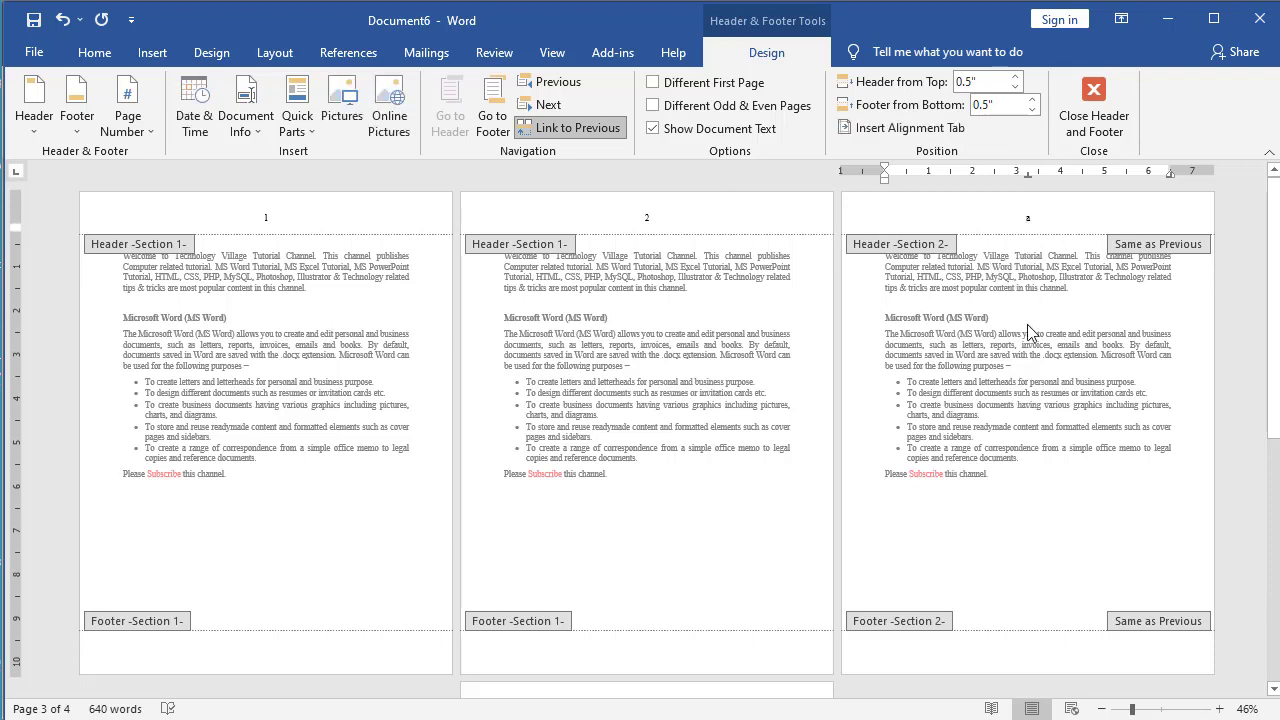
pyautogui.scroll(-3, 613, 630)
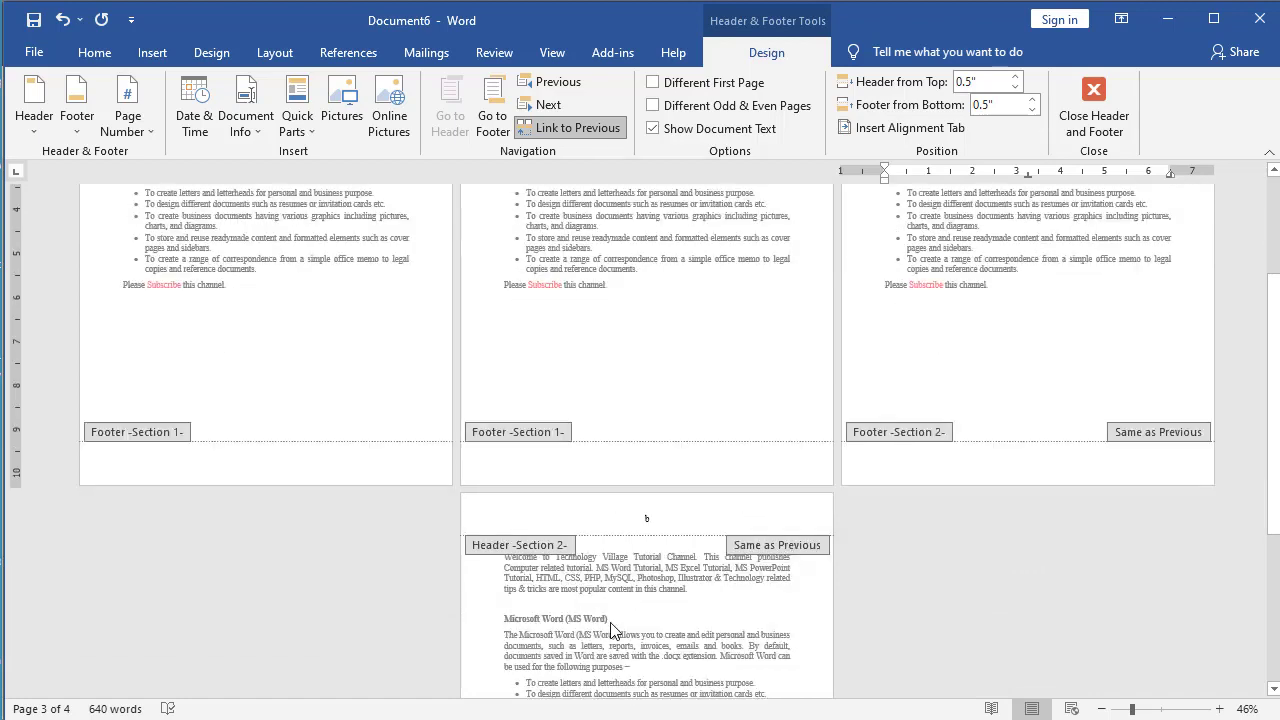
# Step: Close header editing and add two blank pages after page b
pyautogui.click(1093, 105)
pyautogui.scroll(-4, 672, 525)
pyautogui.scroll(-2, 662, 572)
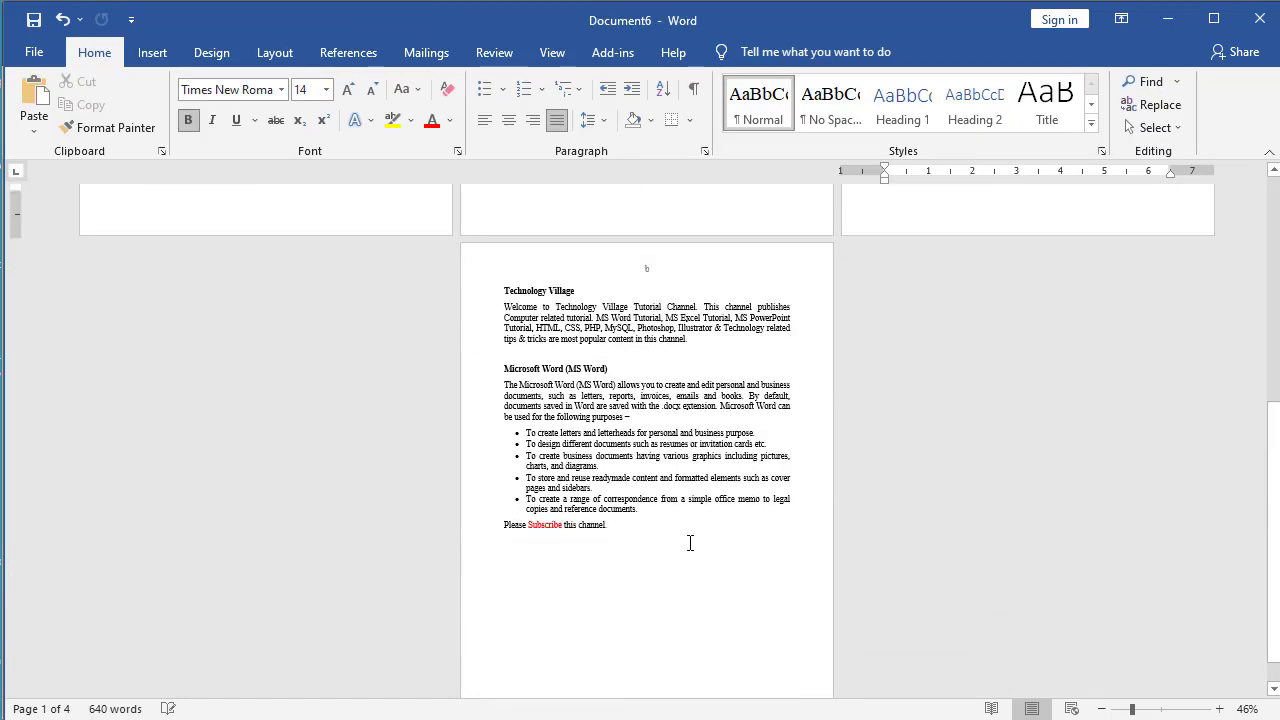
pyautogui.click(690, 543)
pyautogui.hotkey('ctrl', 'Return')
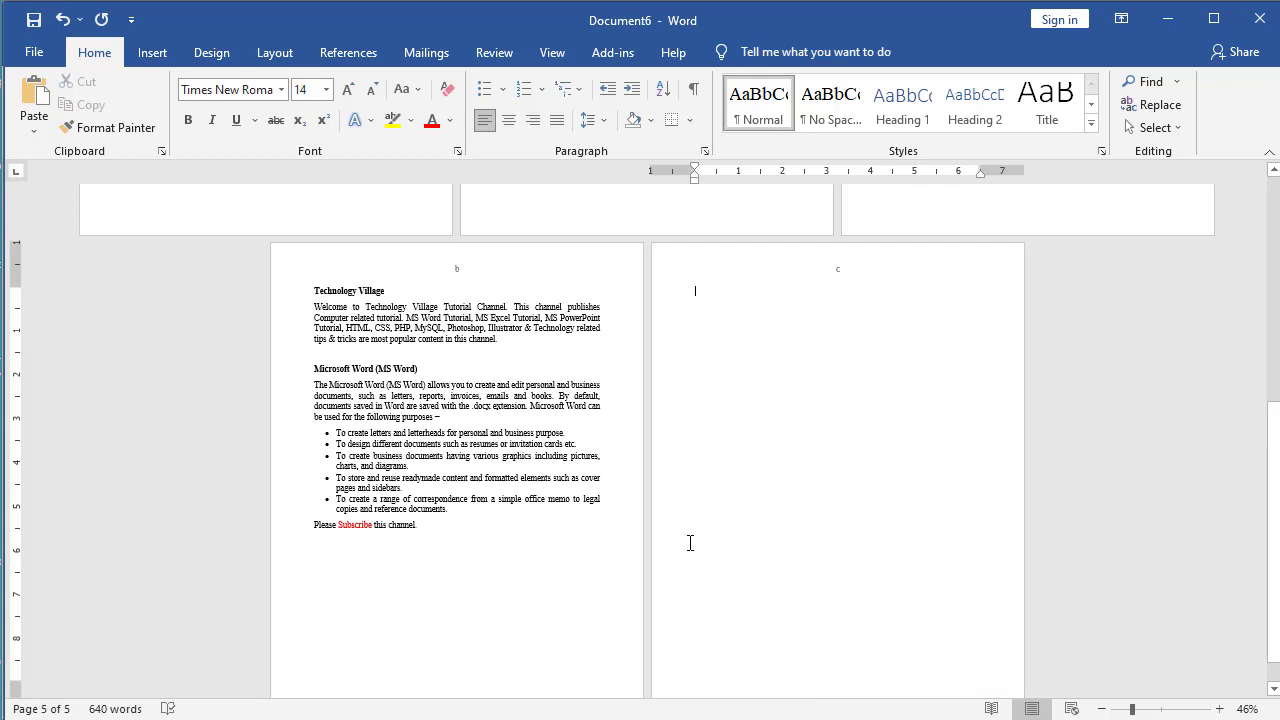
pyautogui.hotkey('ctrl', 'Return')
# Step: Paste the Technology Village text onto pages d and c, undoing the duplicate paste
pyautogui.click(650, 450)
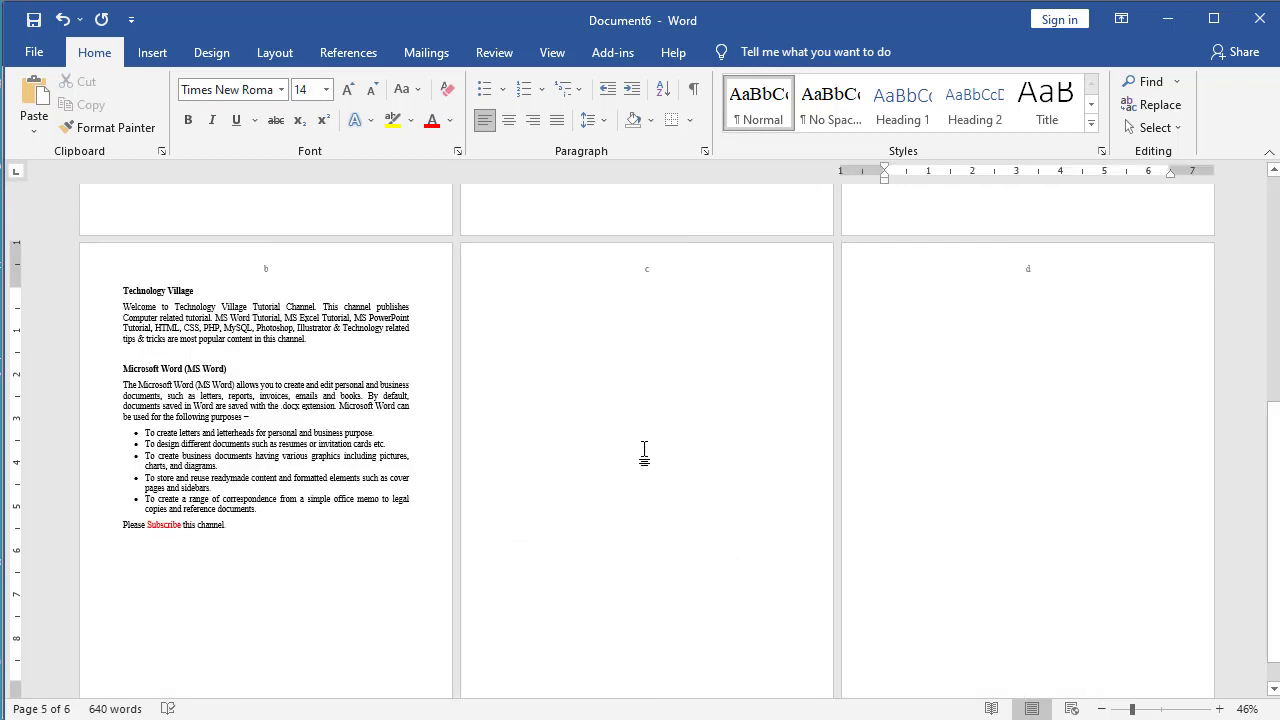
pyautogui.hotkey('ctrl', 'v')
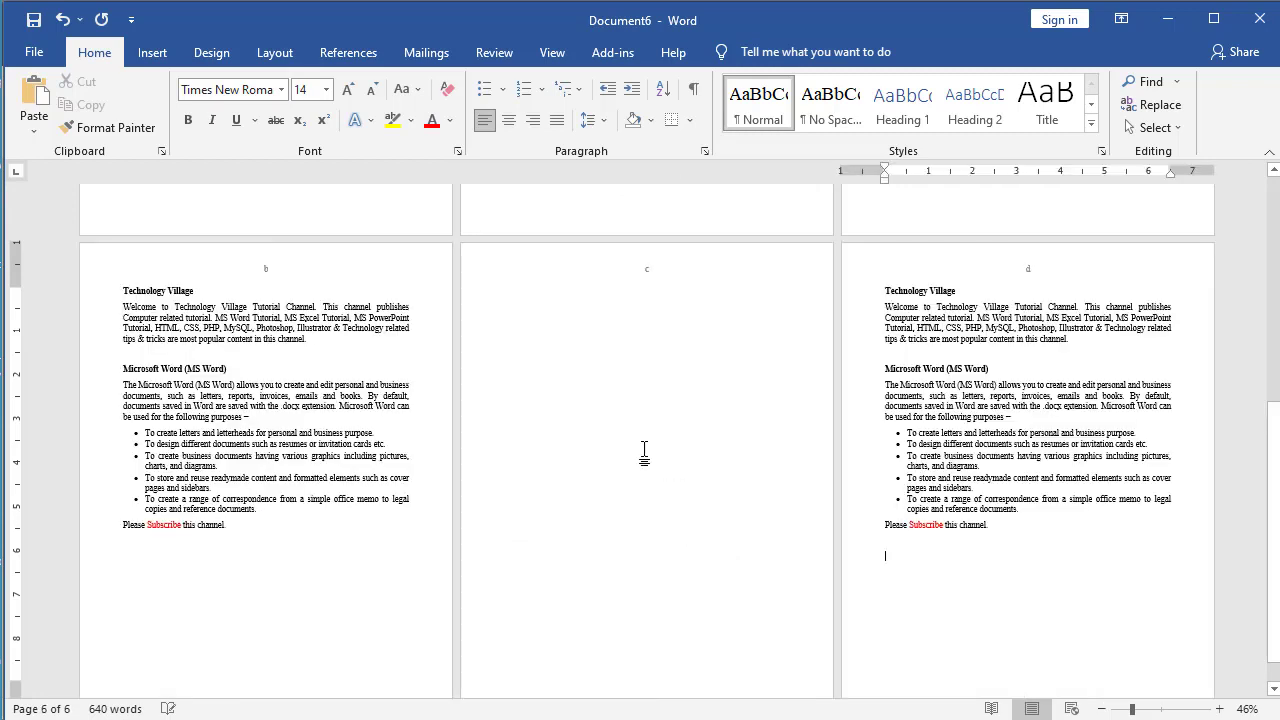
pyautogui.click(651, 340)
pyautogui.hotkey('ctrl', 'v')
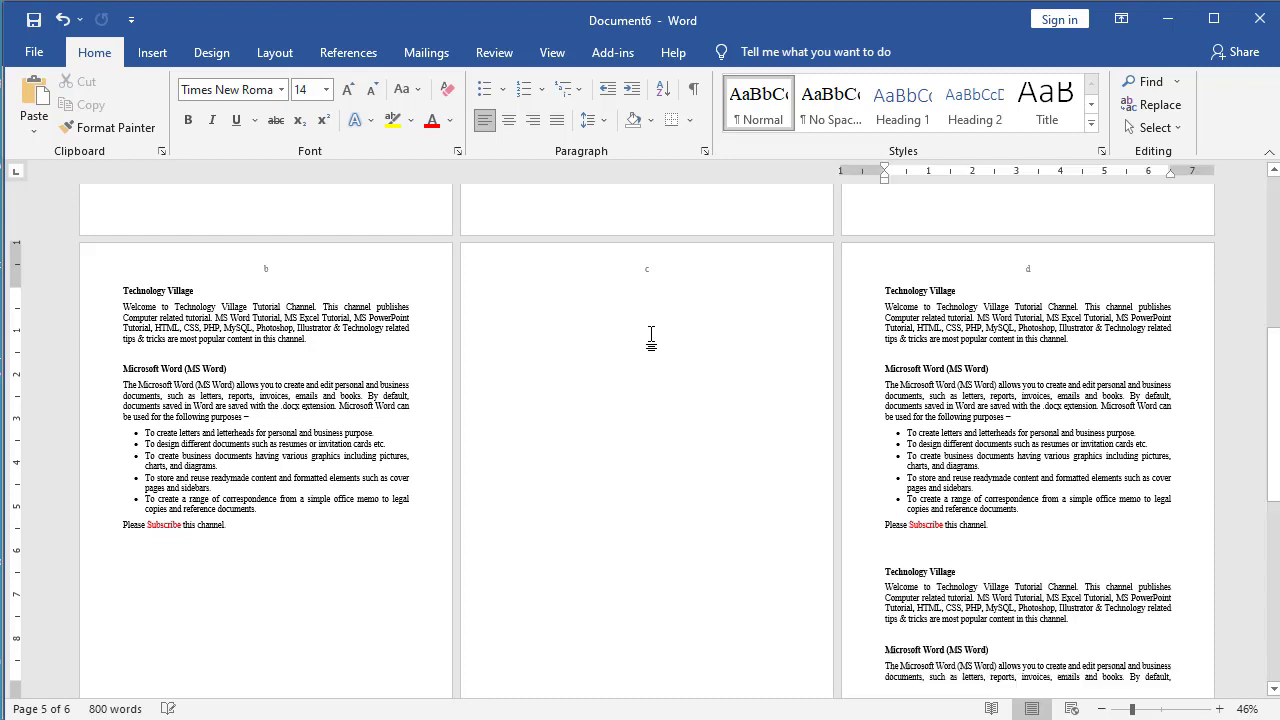
pyautogui.hotkey('ctrl', 'z')
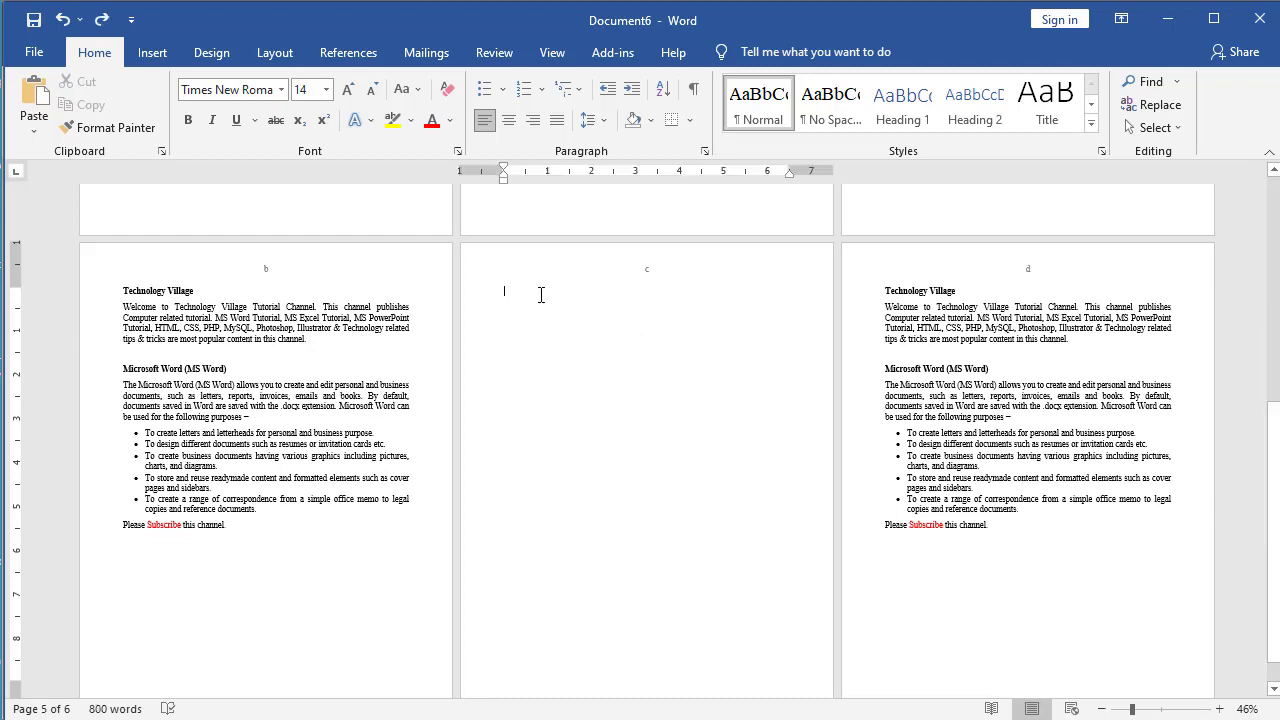
pyautogui.hotkey('ctrl', 'v')
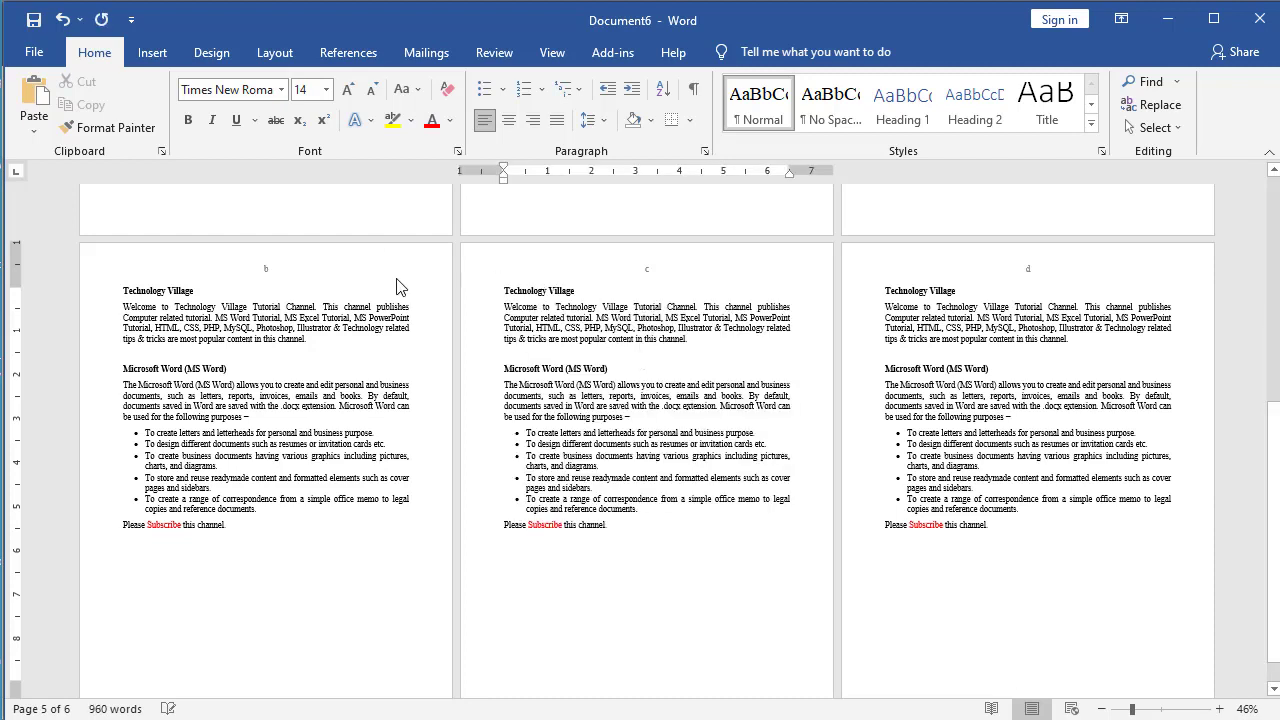
pyautogui.scroll(2, 623, 257)
pyautogui.scroll(2, 700, 390)
pyautogui.scroll(2, 651, 429)
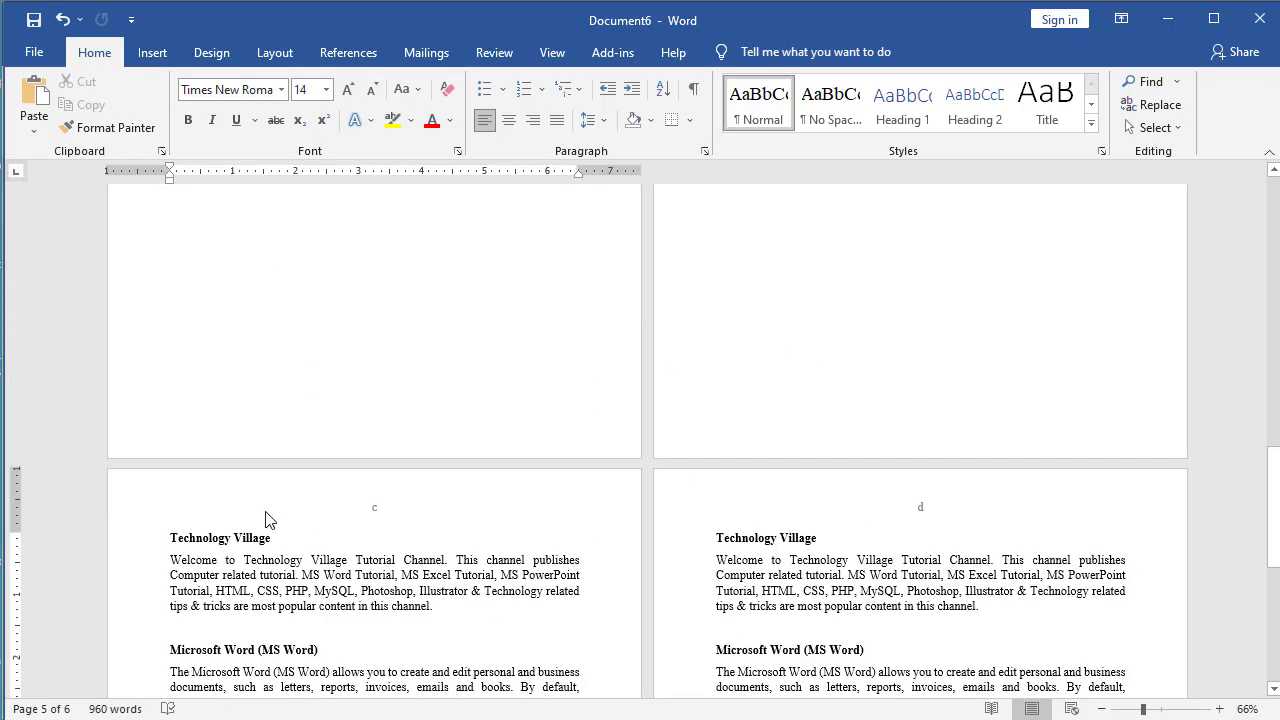
pyautogui.scroll(3, 368, 528)
pyautogui.scroll(5, 372, 522)
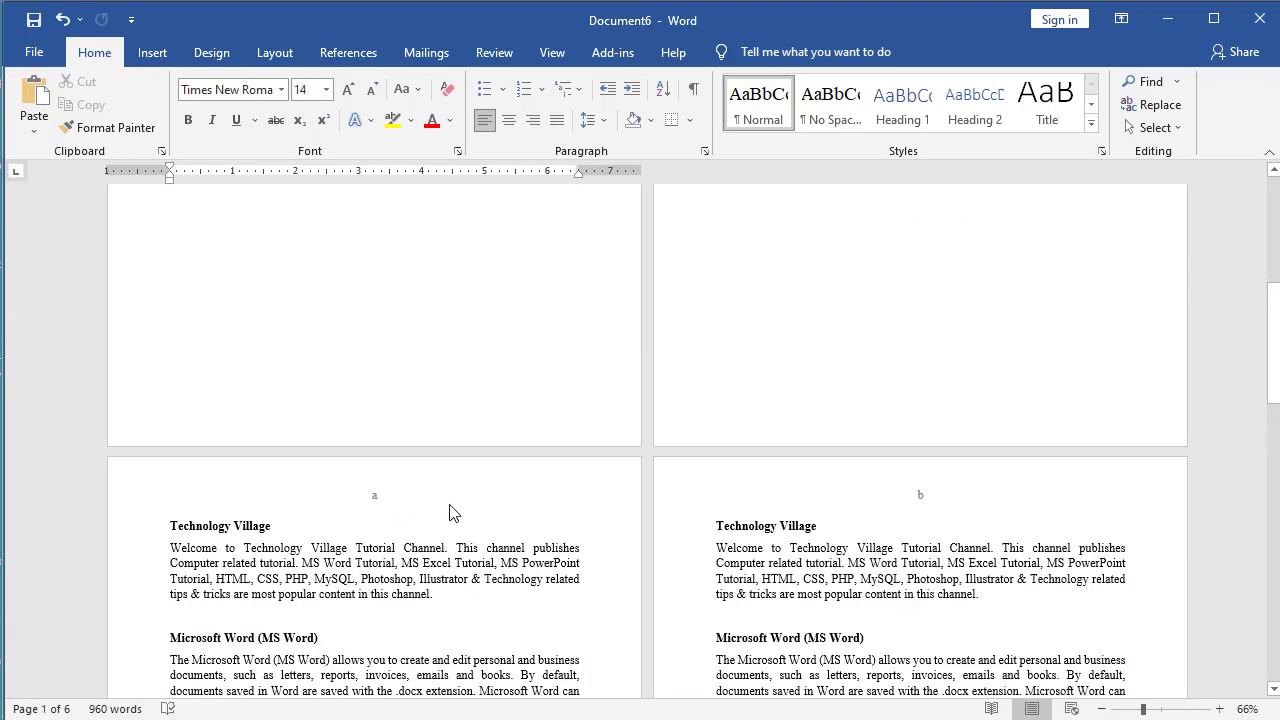
pyautogui.scroll(-3, 450, 512)
pyautogui.scroll(1, 700, 470)
pyautogui.scroll(-2, 1040, 437)
pyautogui.scroll(4, 775, 540)
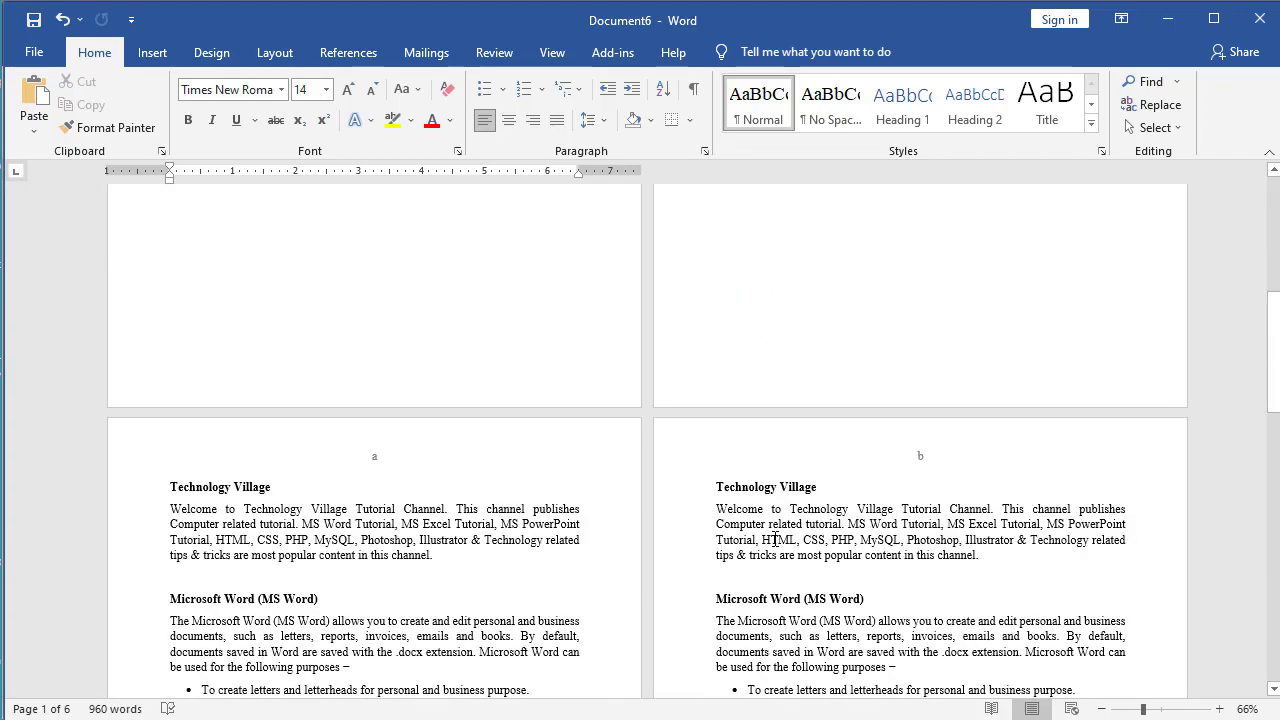
pyautogui.scroll(-3, 890, 500)
pyautogui.scroll(-3, 900, 540)
pyautogui.scroll(-2, 600, 560)
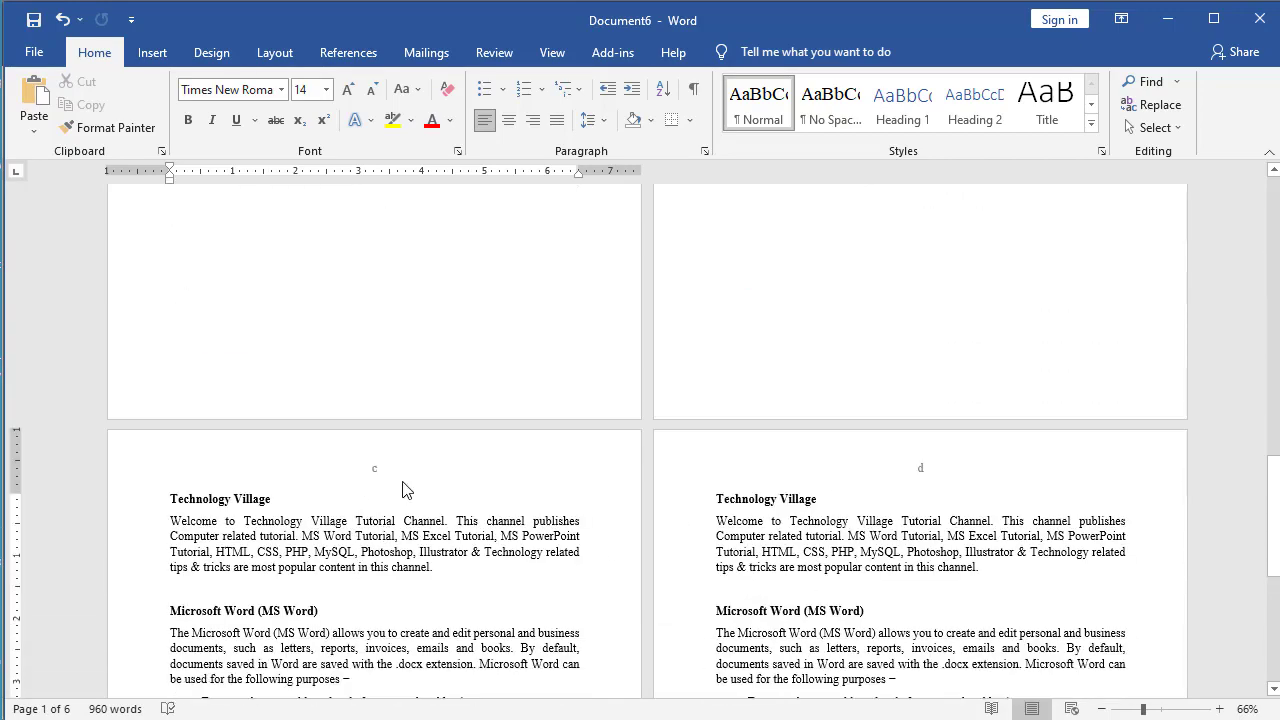
pyautogui.scroll(-1, 405, 489)
pyautogui.click(228, 440)
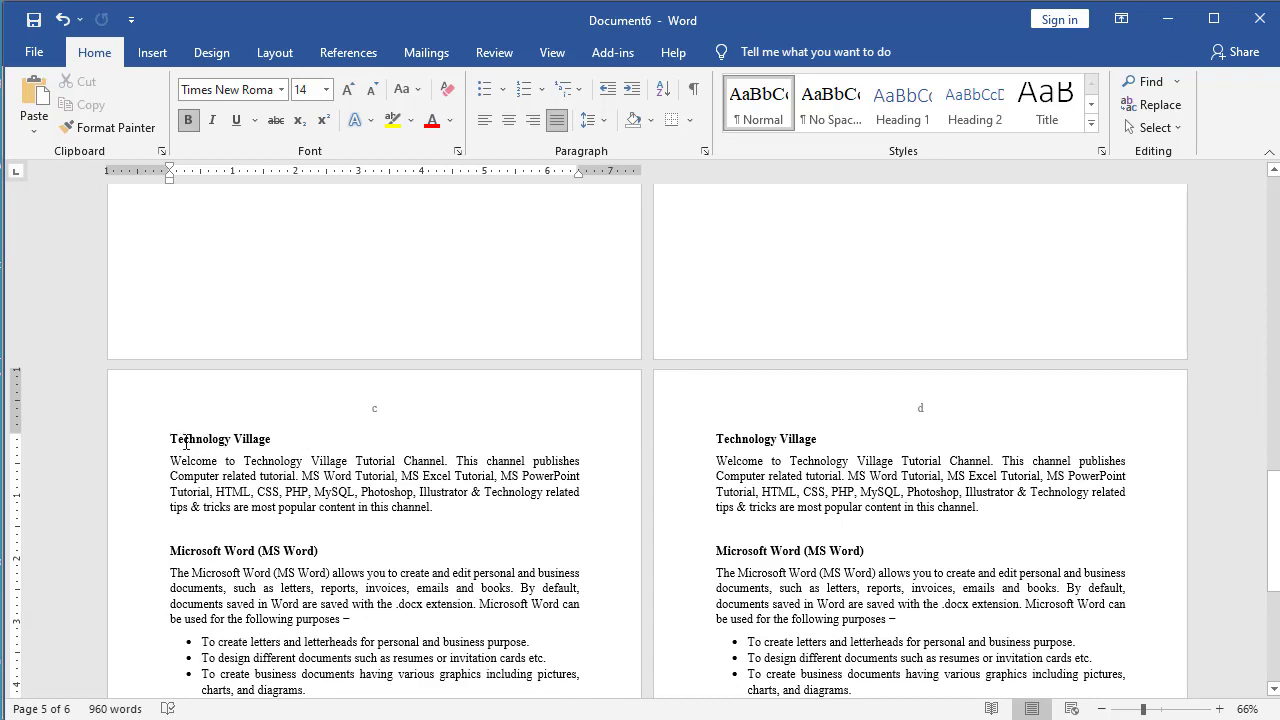
# Step: Insert a Next Page section break at page c
pyautogui.click(271, 57)
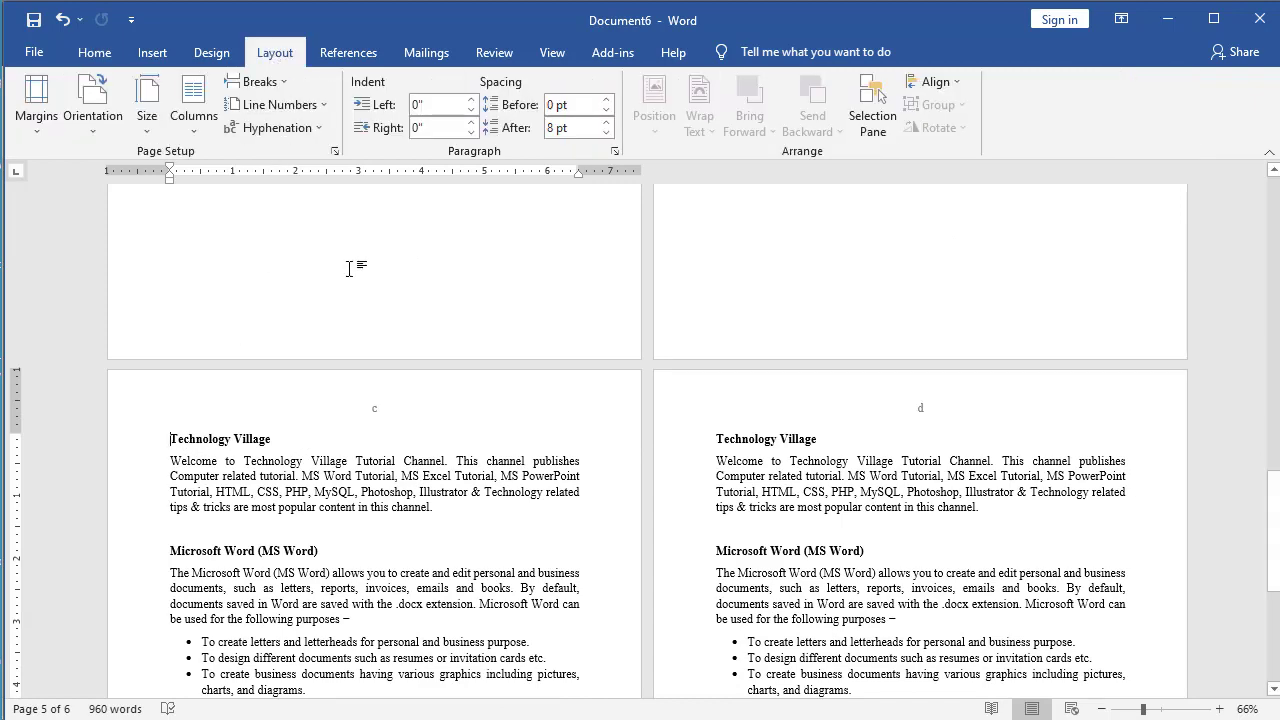
pyautogui.click(256, 81)
pyautogui.click(330, 355)
# Step: Remove the header letter a and set the section's number format to i, ii, iii
pyautogui.doubleClick(432, 432)
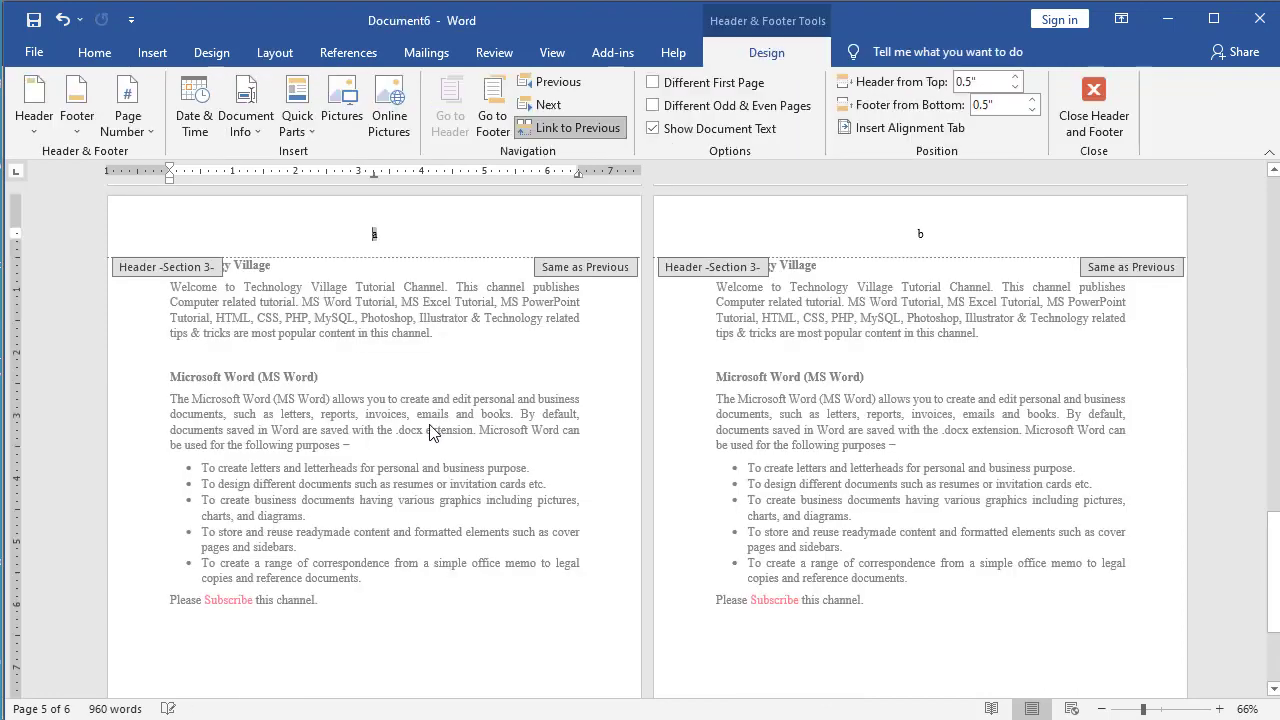
pyautogui.click(403, 240)
pyautogui.press('BackSpace')
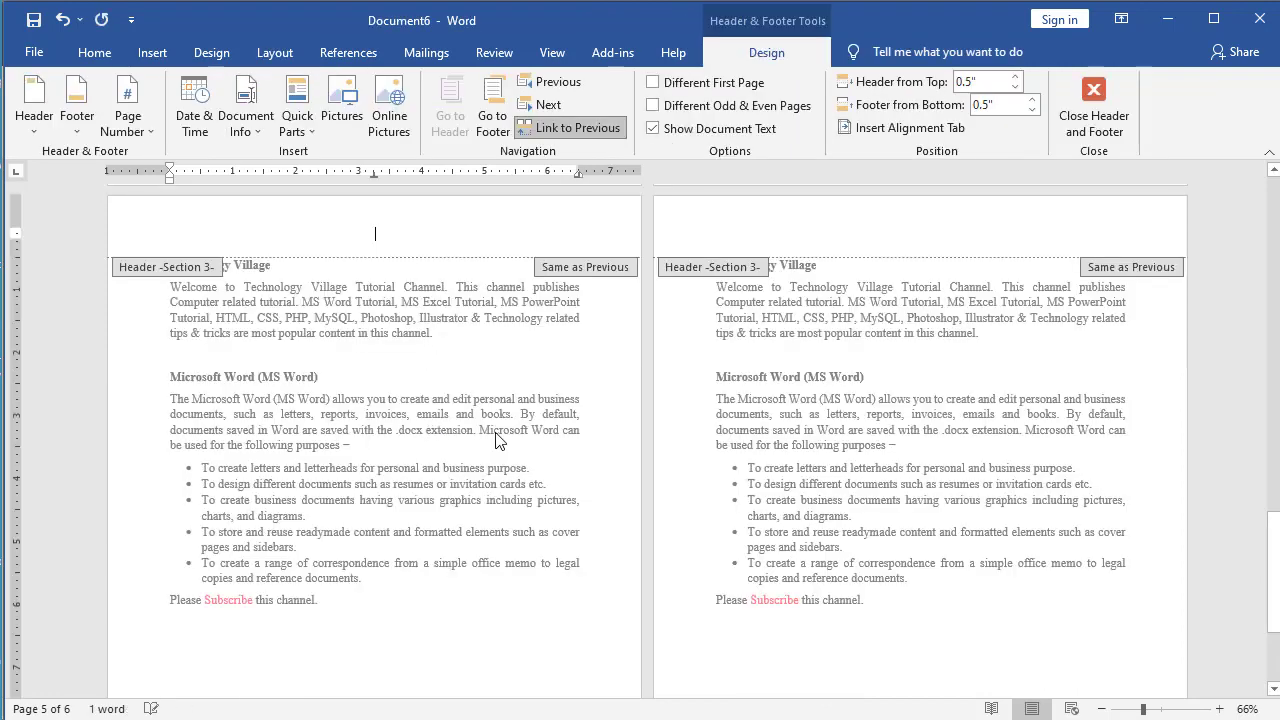
pyautogui.click(140, 120)
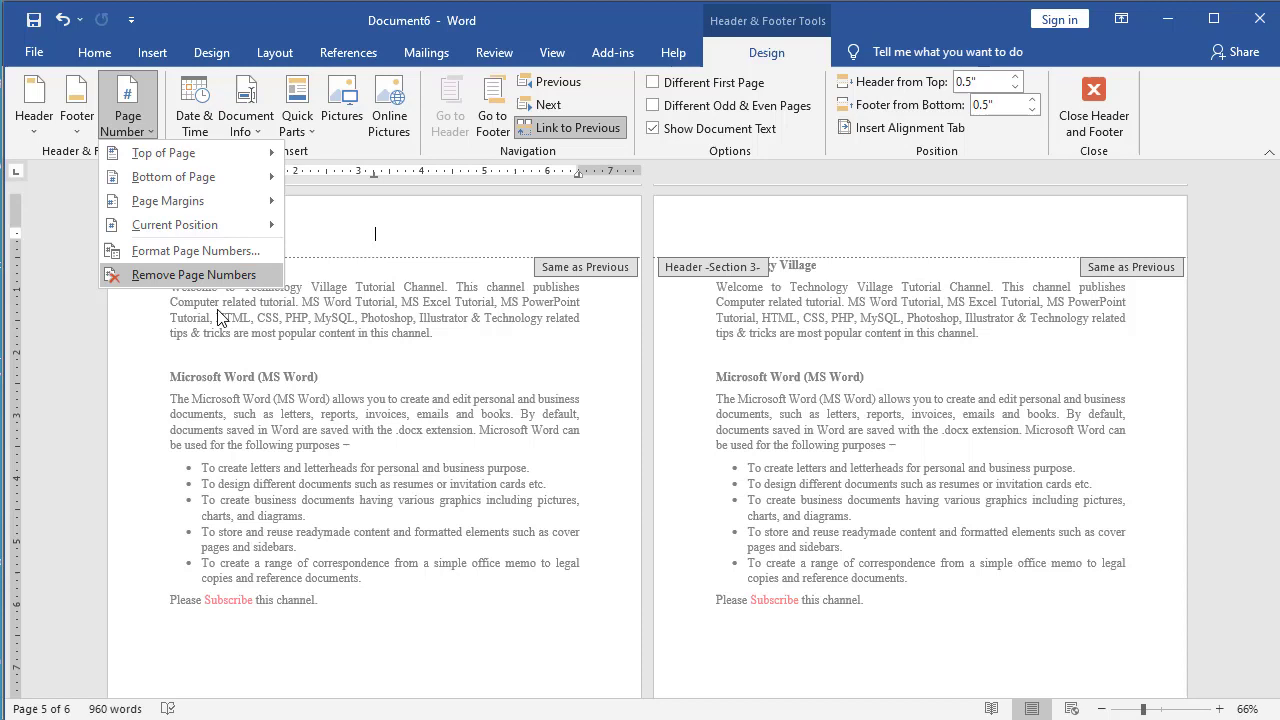
pyautogui.click(196, 250)
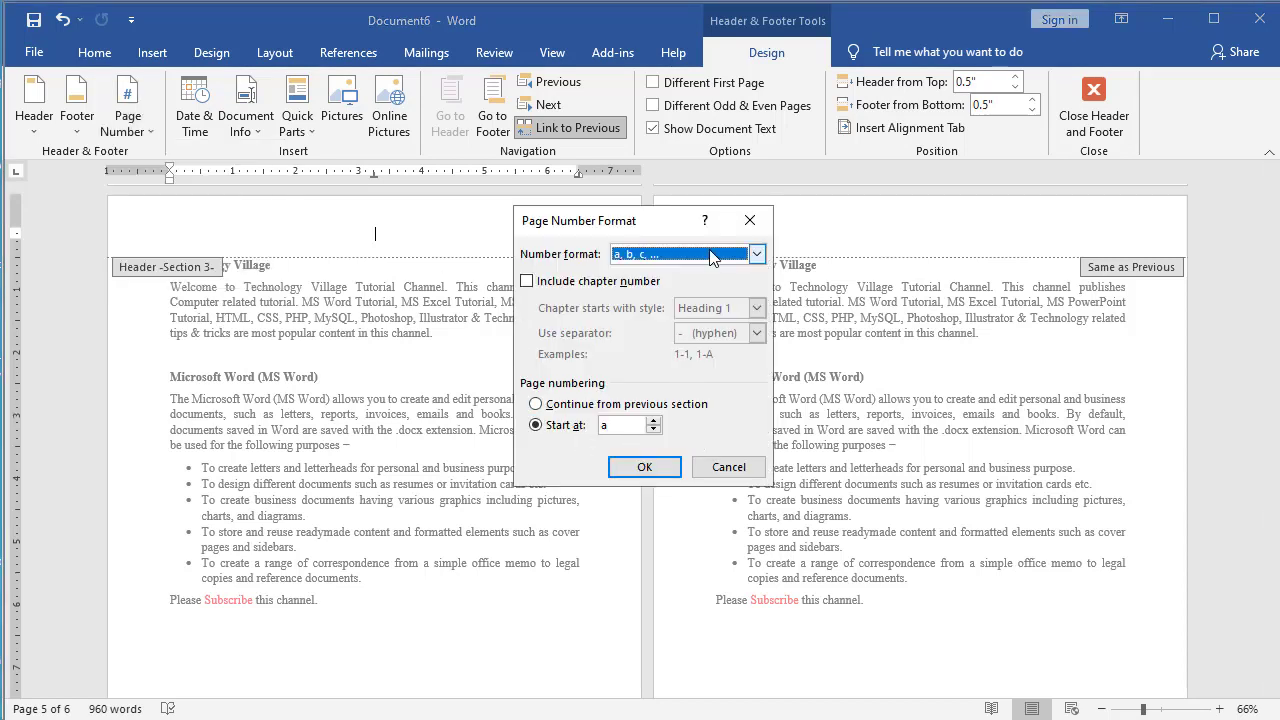
pyautogui.click(757, 254)
pyautogui.click(640, 324)
pyautogui.click(648, 467)
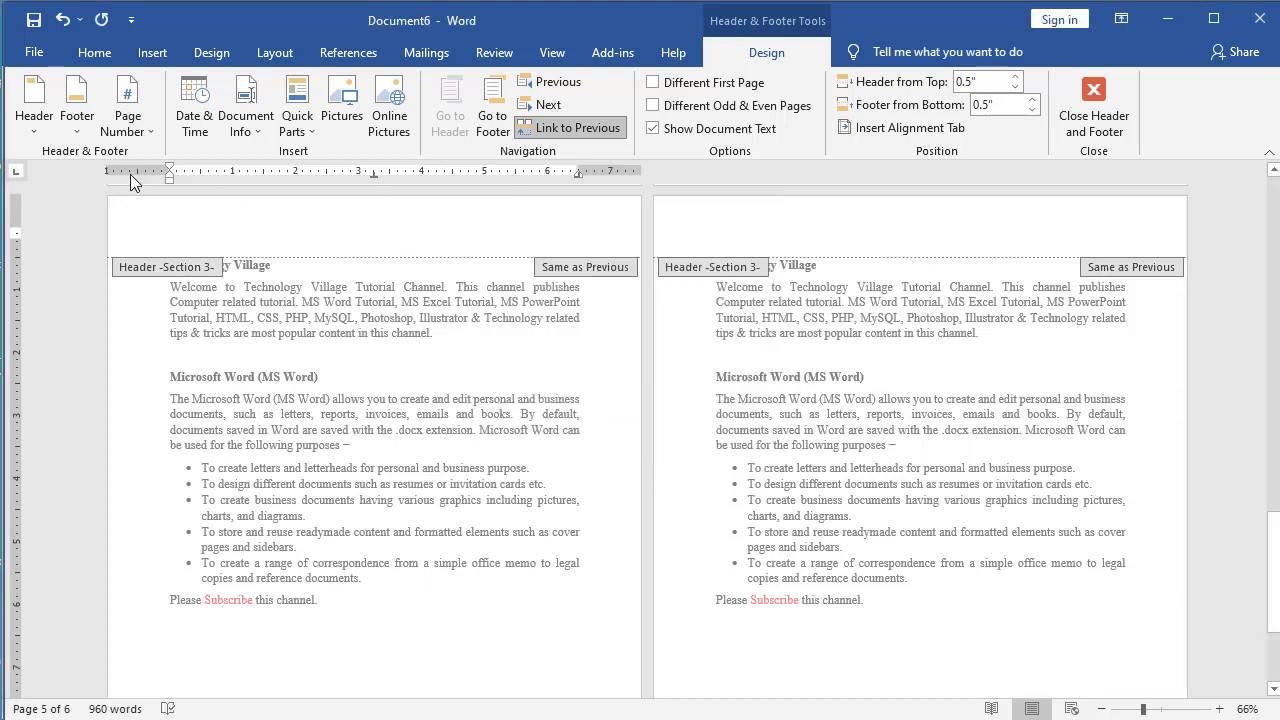
# Step: Add Plain Number 2 Roman numerals at the top, close header editing, and review the document
pyautogui.click(146, 125)
pyautogui.moveTo(164, 153)
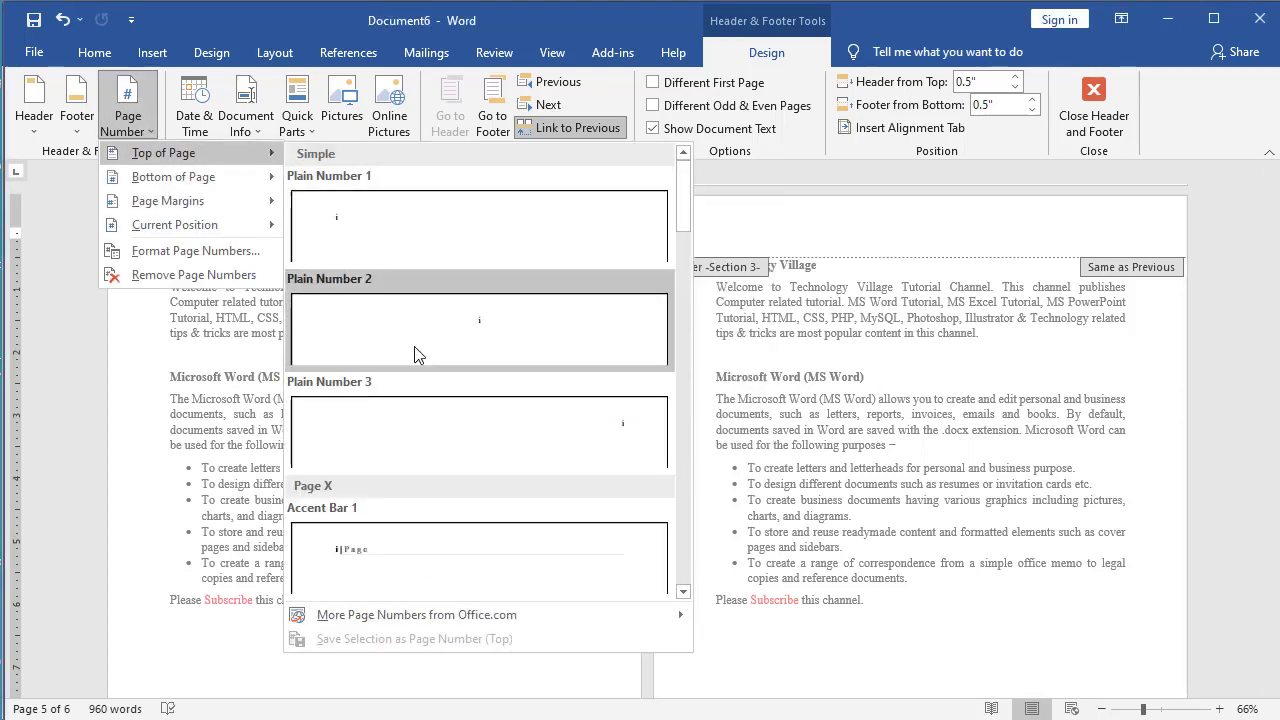
pyautogui.click(418, 355)
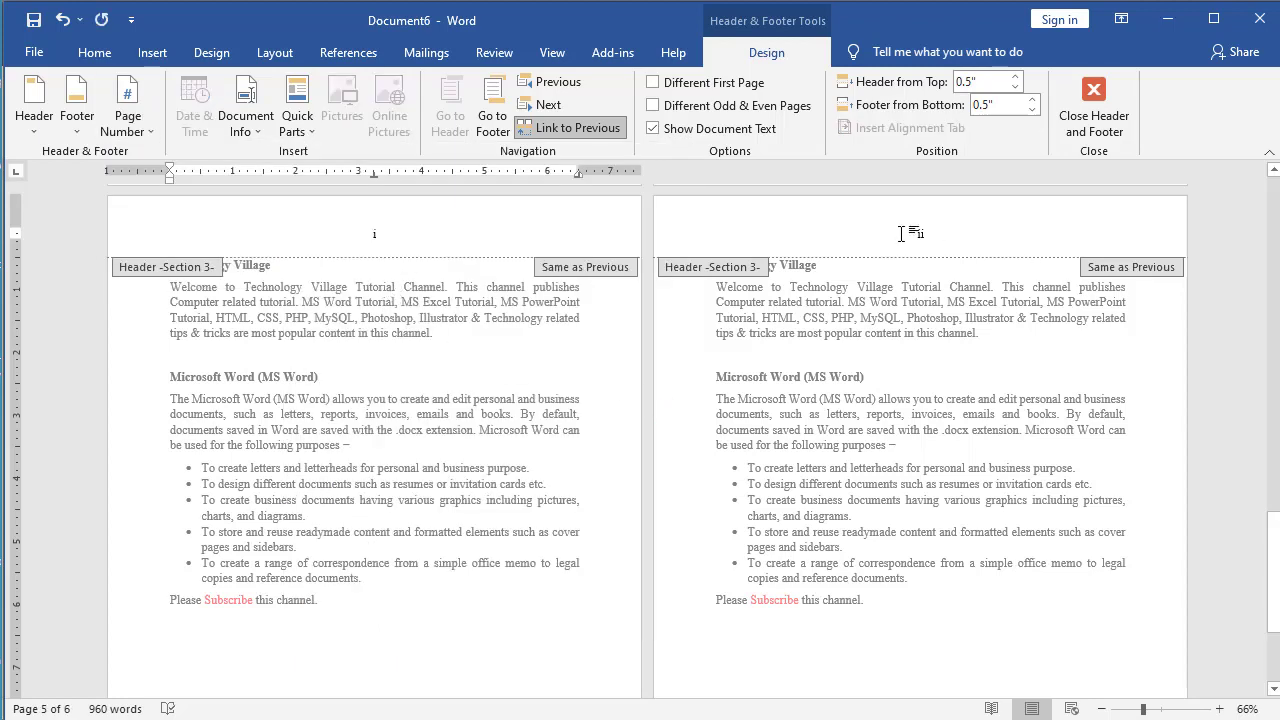
pyautogui.click(1094, 105)
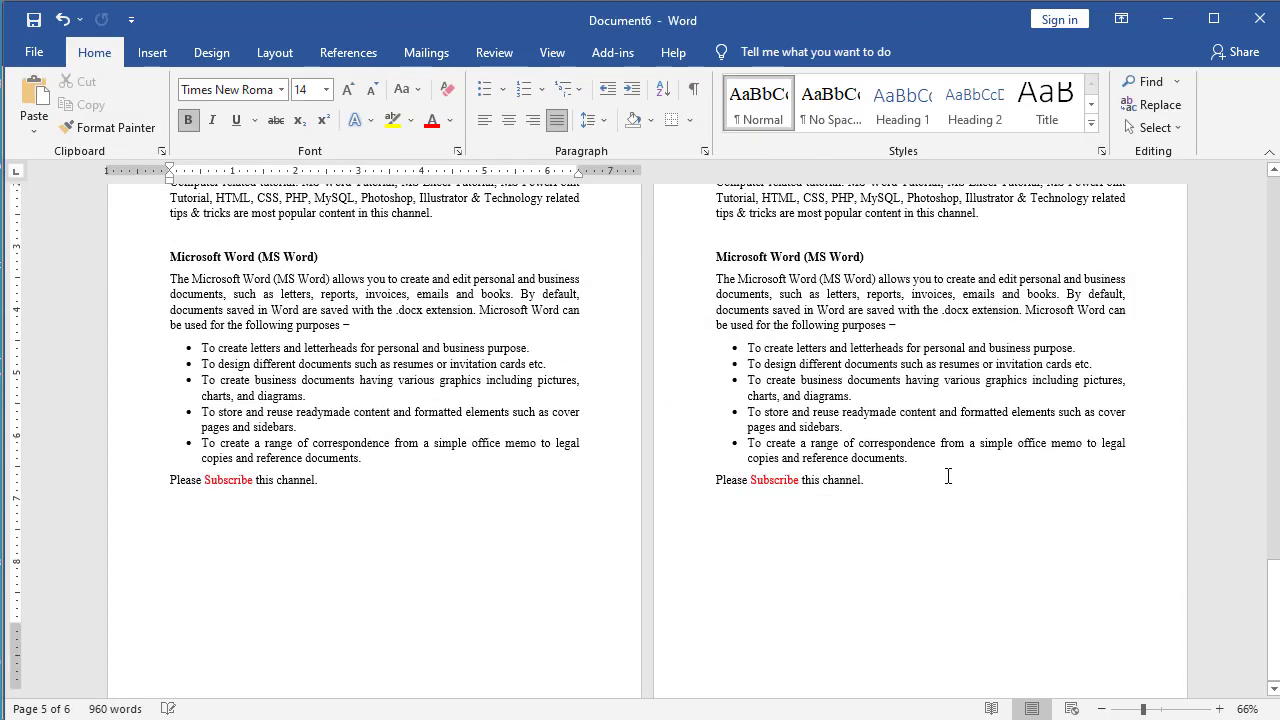
pyautogui.hotkey('ctrl', 'Home')
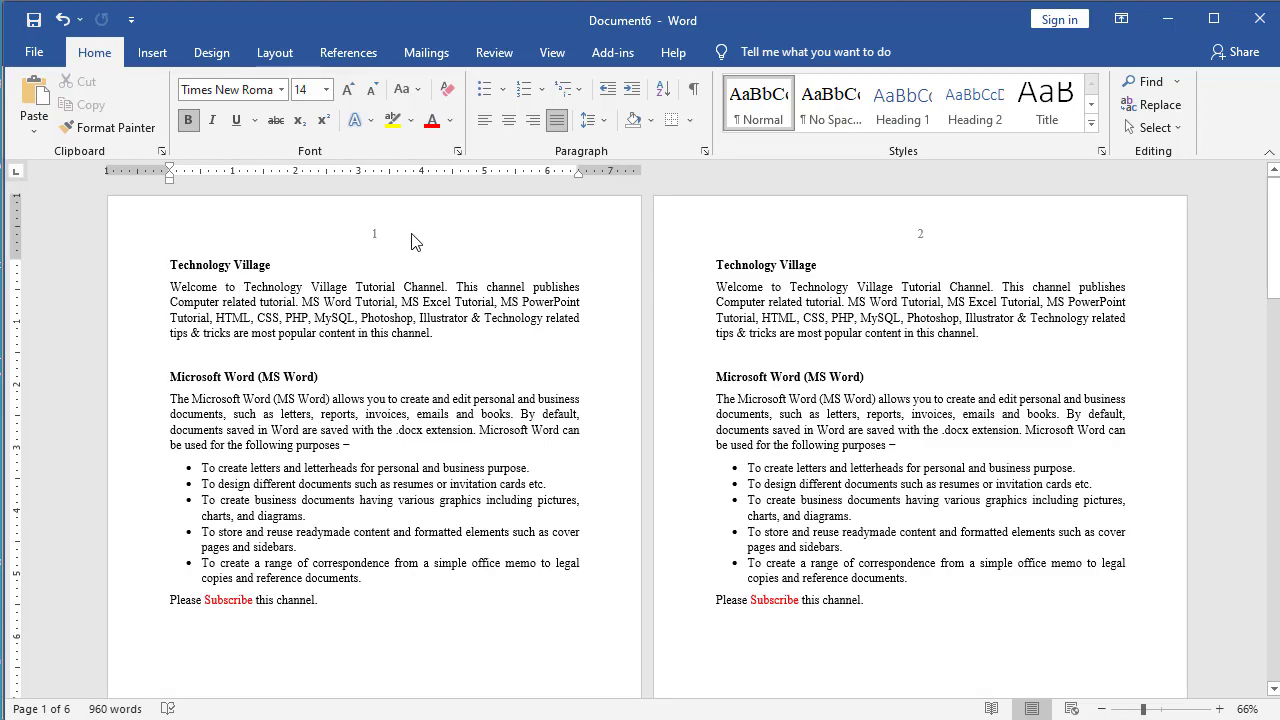
pyautogui.scroll(-2, 922, 255)
pyautogui.scroll(-4, 966, 314)
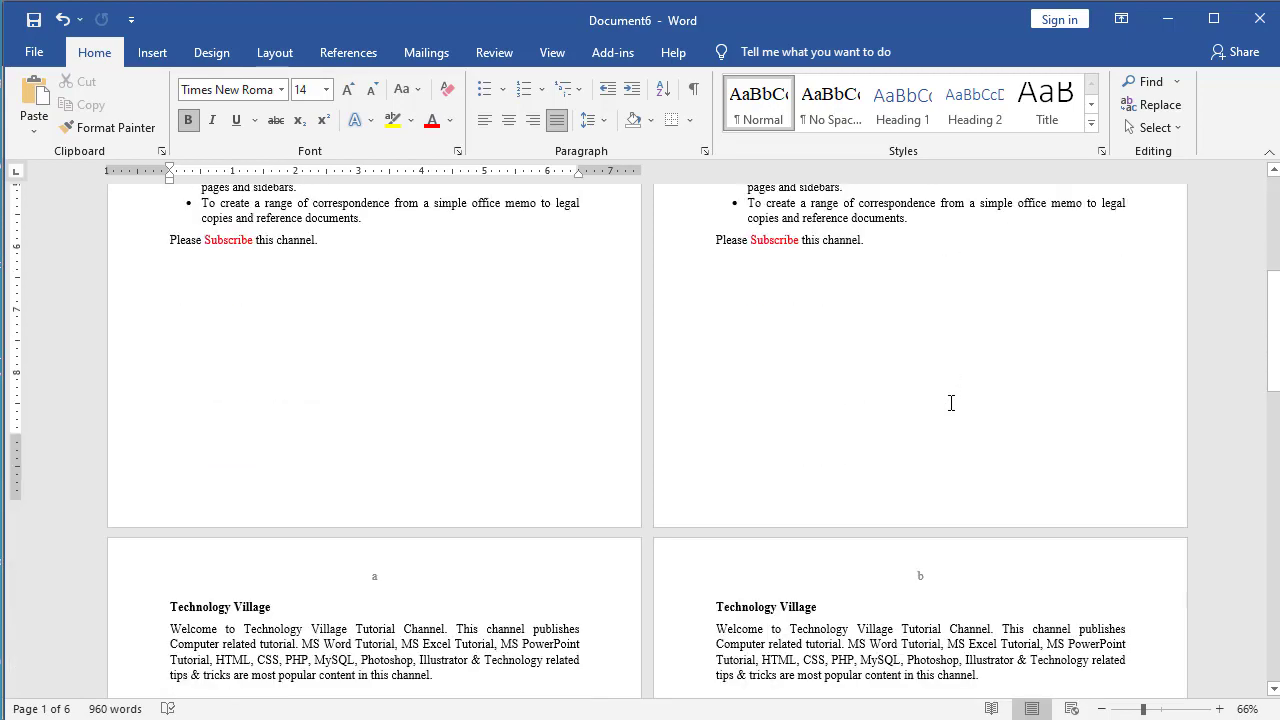
pyautogui.scroll(-2, 951, 400)
pyautogui.scroll(-1, 925, 390)
pyautogui.scroll(-4, 789, 497)
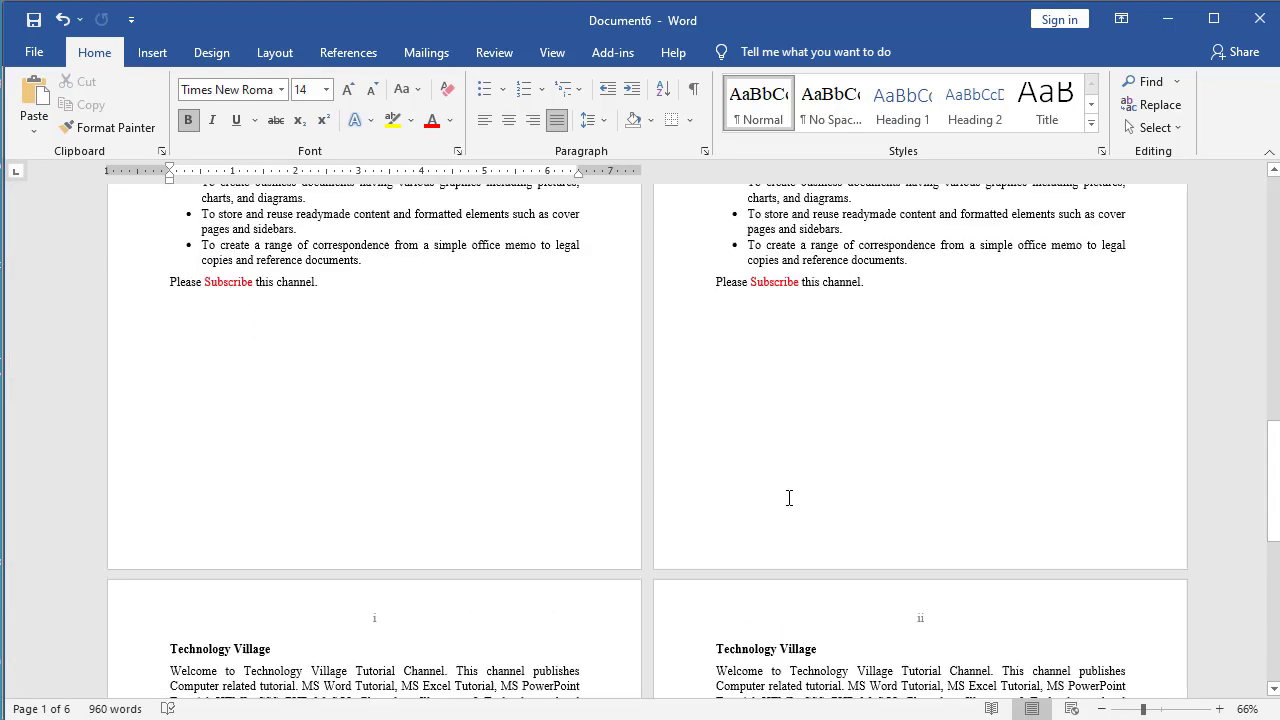
pyautogui.scroll(-2, 713, 487)
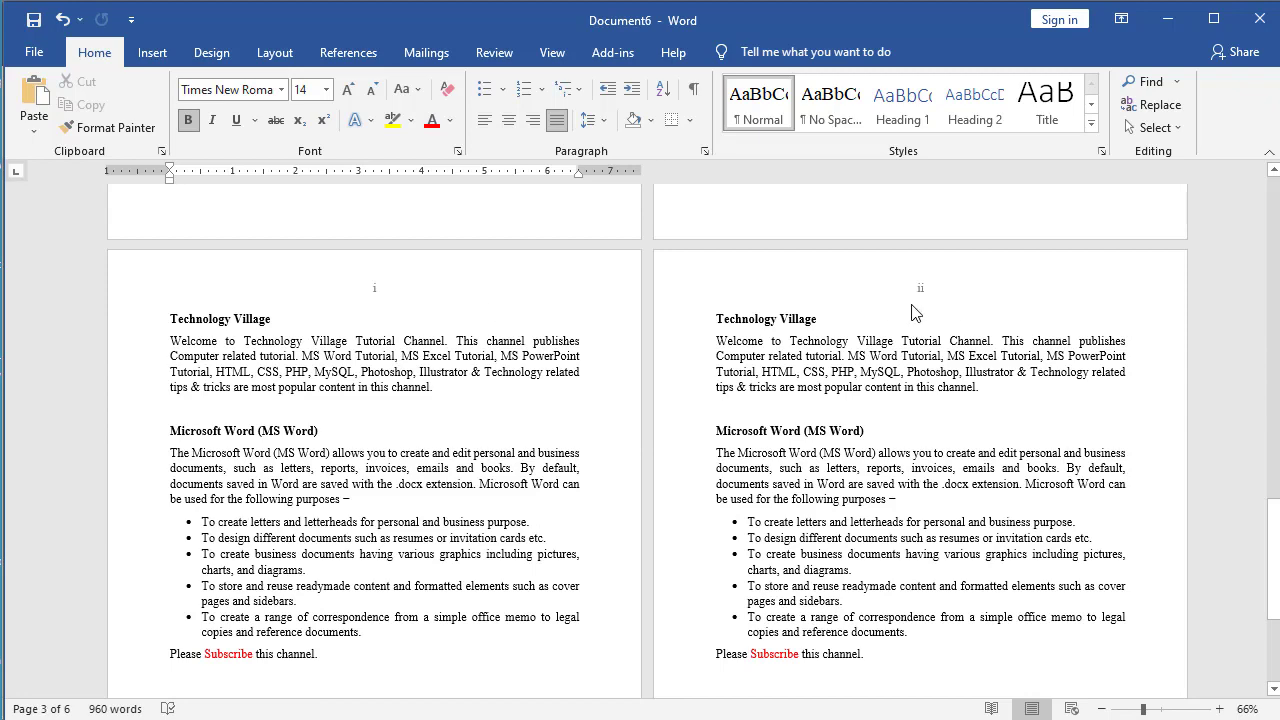
pyautogui.hotkey('ctrl', 'End')
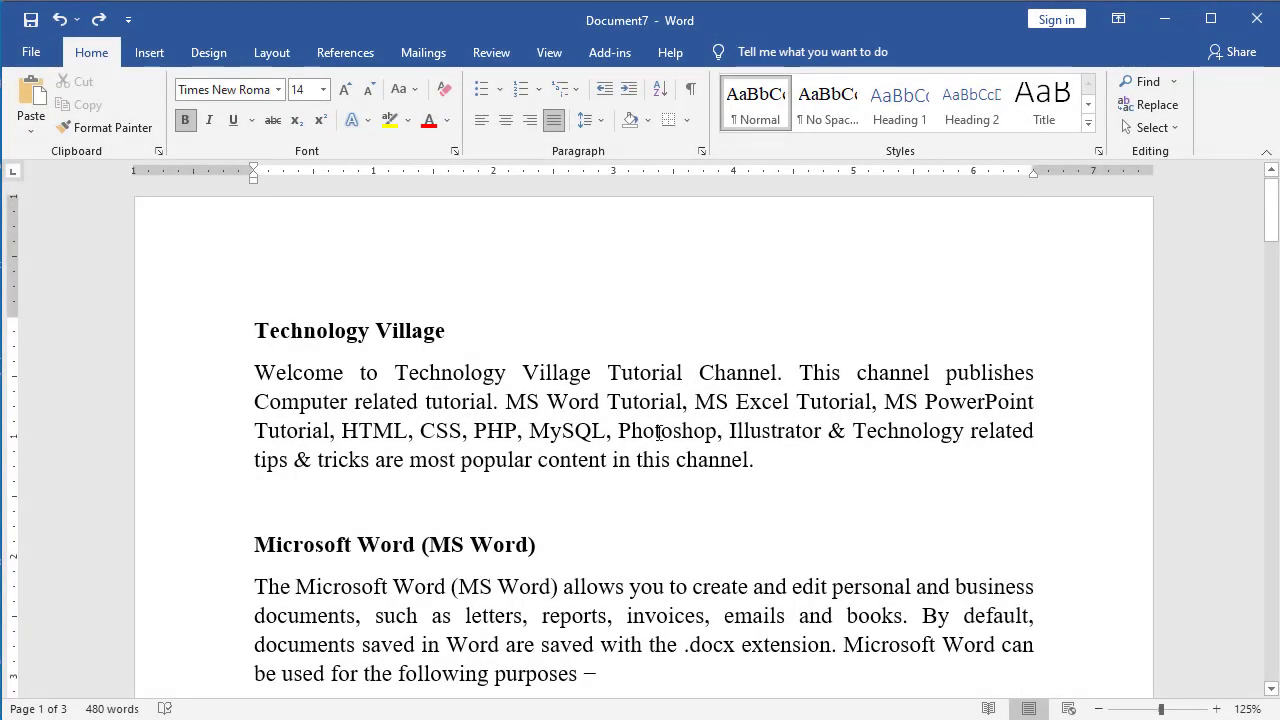
# Step: Zoom out to see all three pages of Document7 and open page 1's header for editing
pyautogui.scroll(-7, 663, 441)
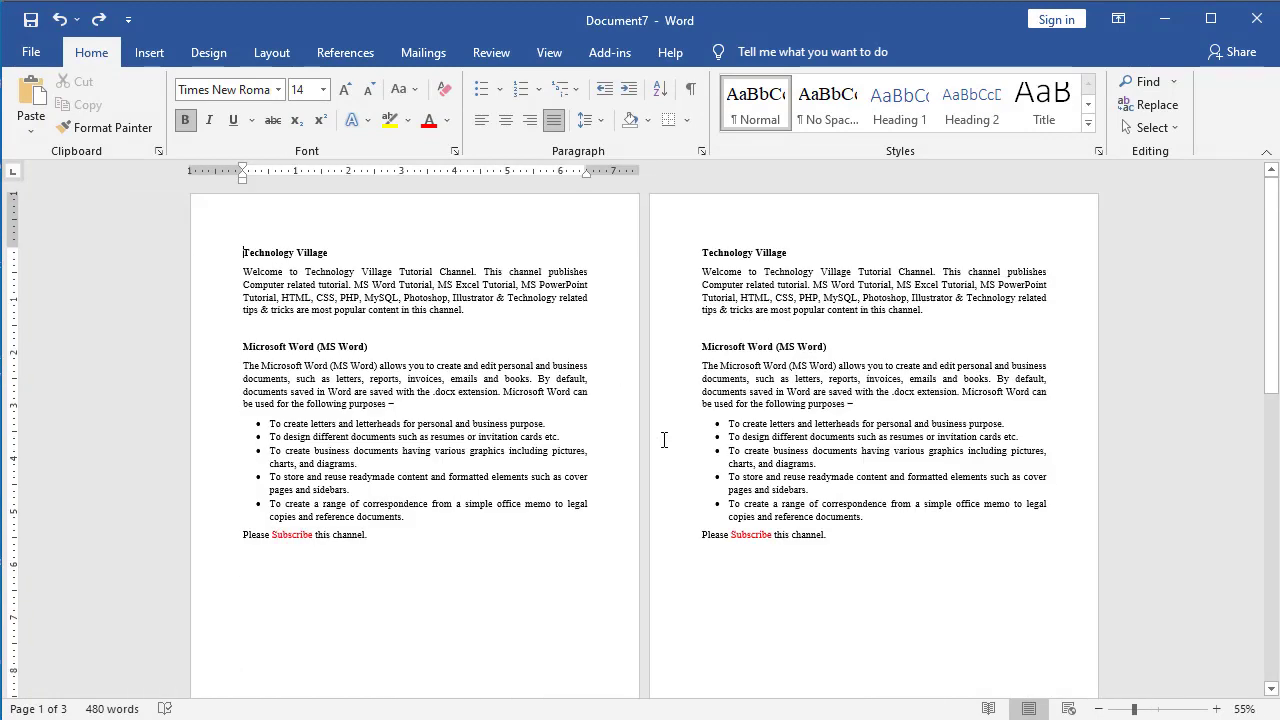
pyautogui.scroll(-1, 746, 435)
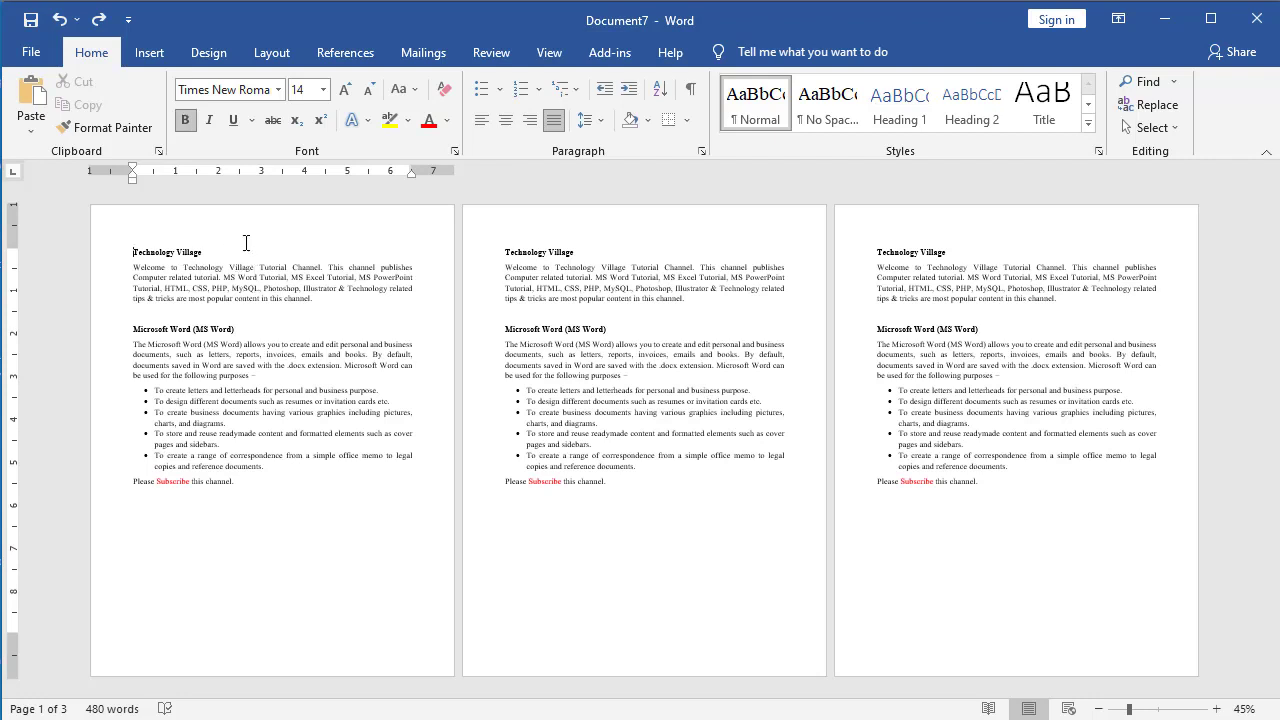
pyautogui.click(203, 52)
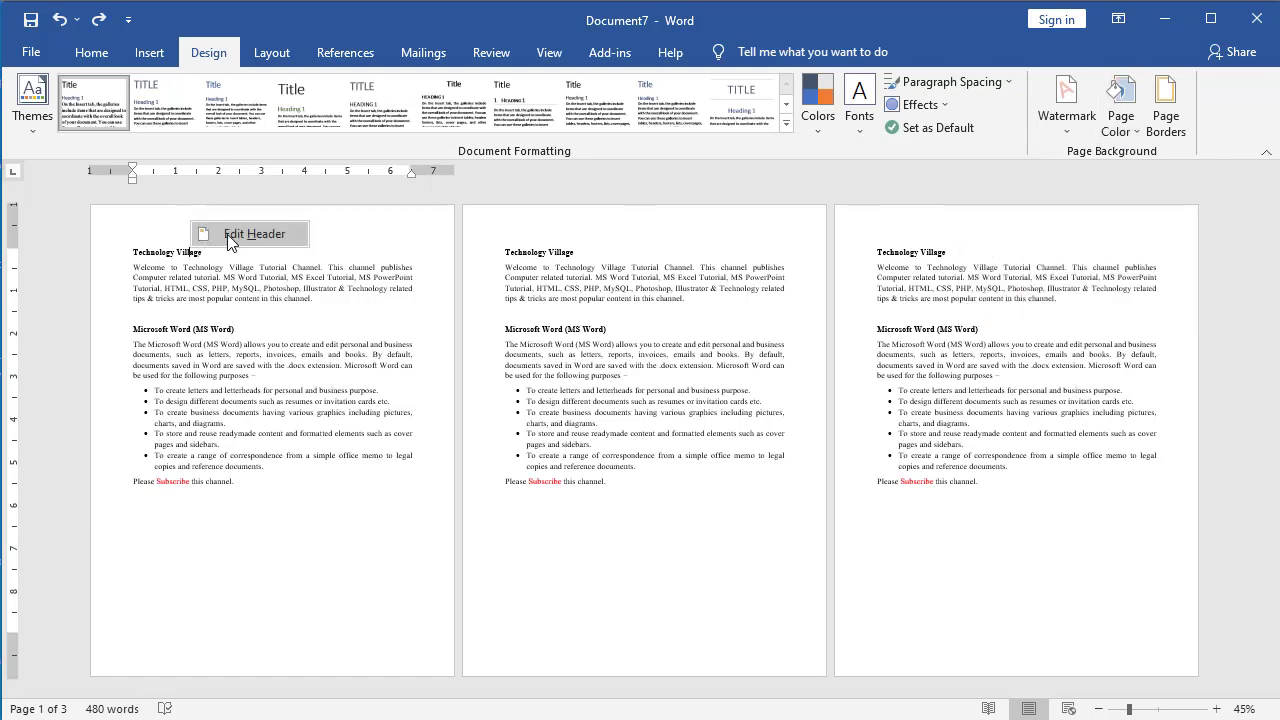
pyautogui.click(229, 238)
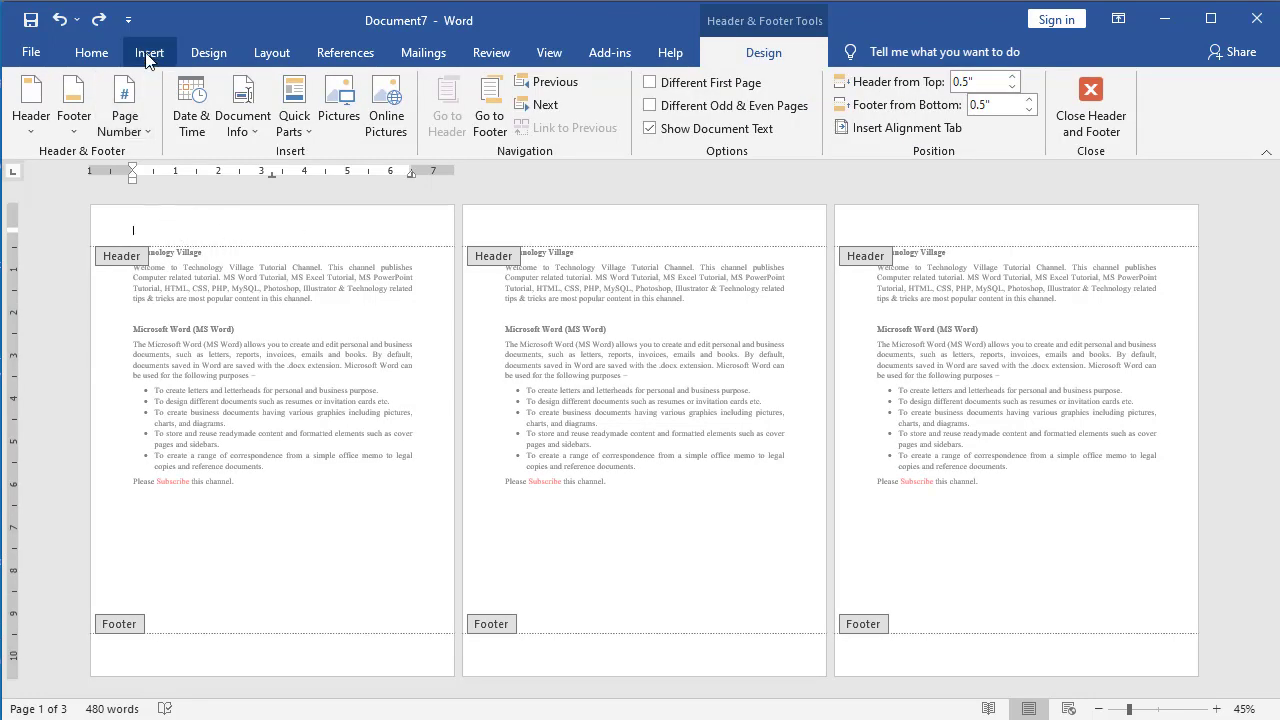
# Step: Draw a rectangle in the header and stretch it from the top-left corner to cover the whole page
pyautogui.click(148, 55)
pyautogui.click(268, 82)
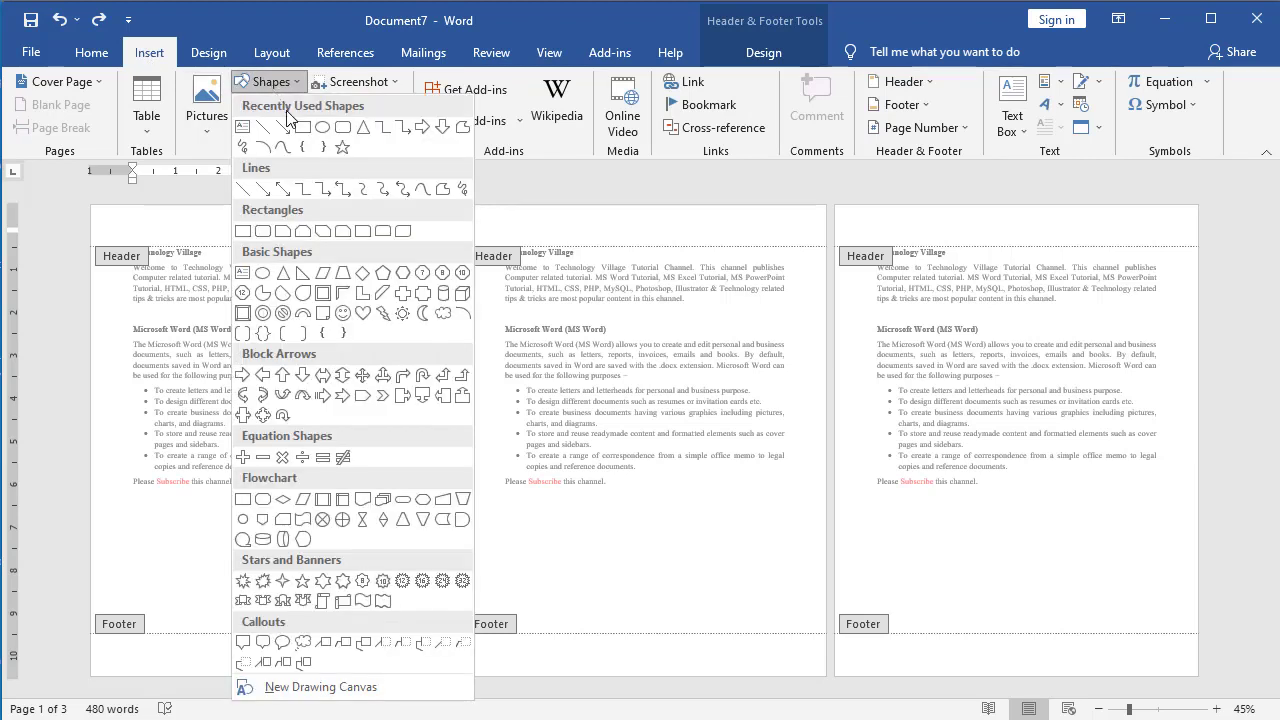
pyautogui.click(302, 127)
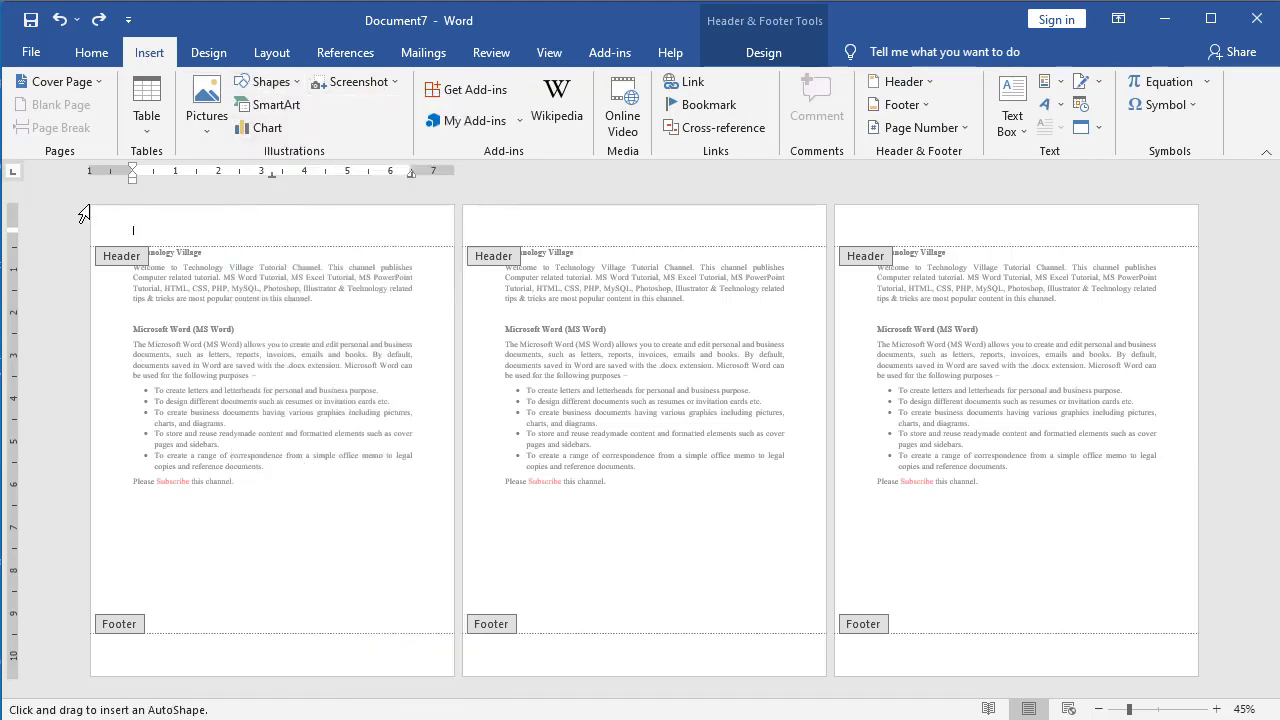
pyautogui.moveTo(157, 284); pyautogui.dragTo(402, 495)
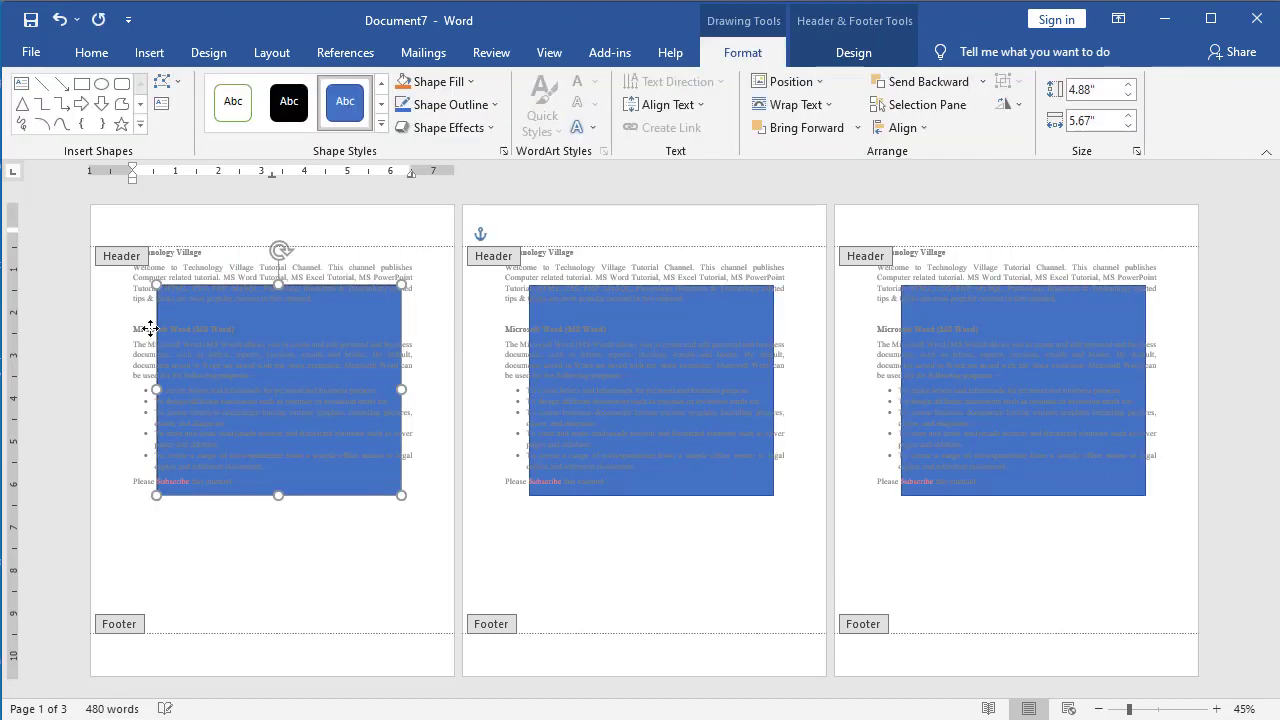
pyautogui.moveTo(150, 328); pyautogui.dragTo(157, 316)
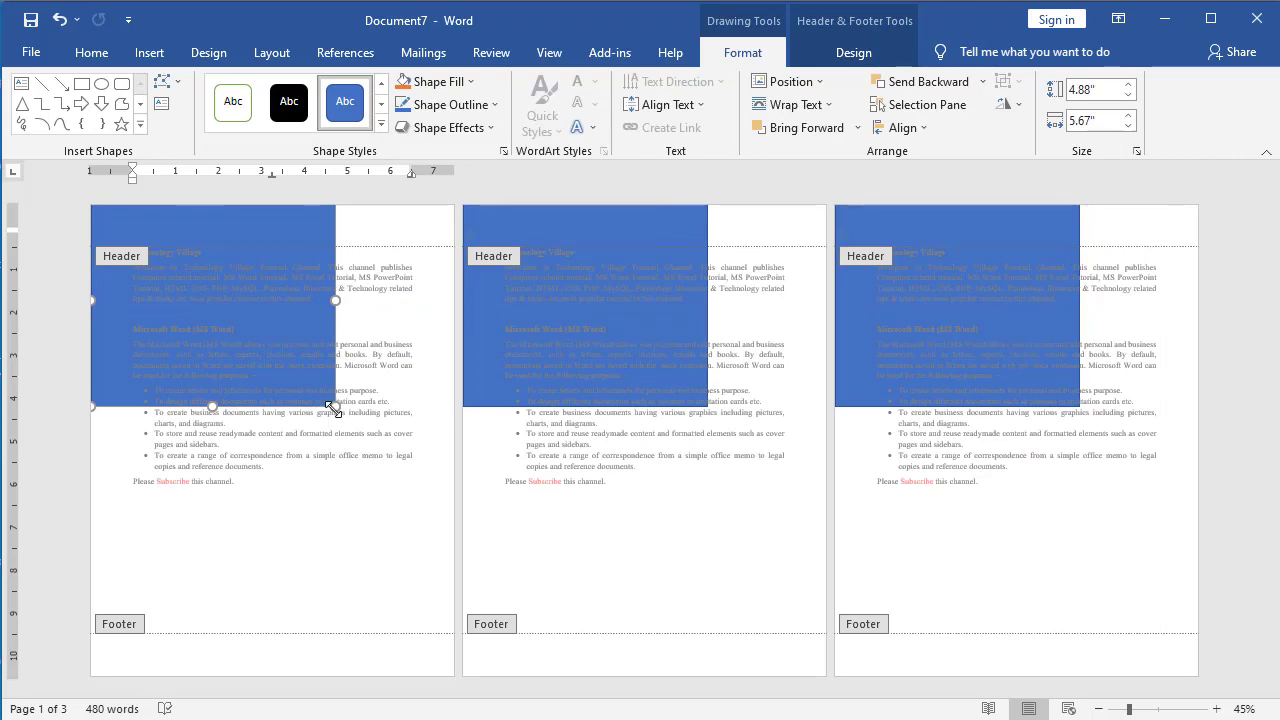
pyautogui.moveTo(334, 410); pyautogui.dragTo(458, 686)
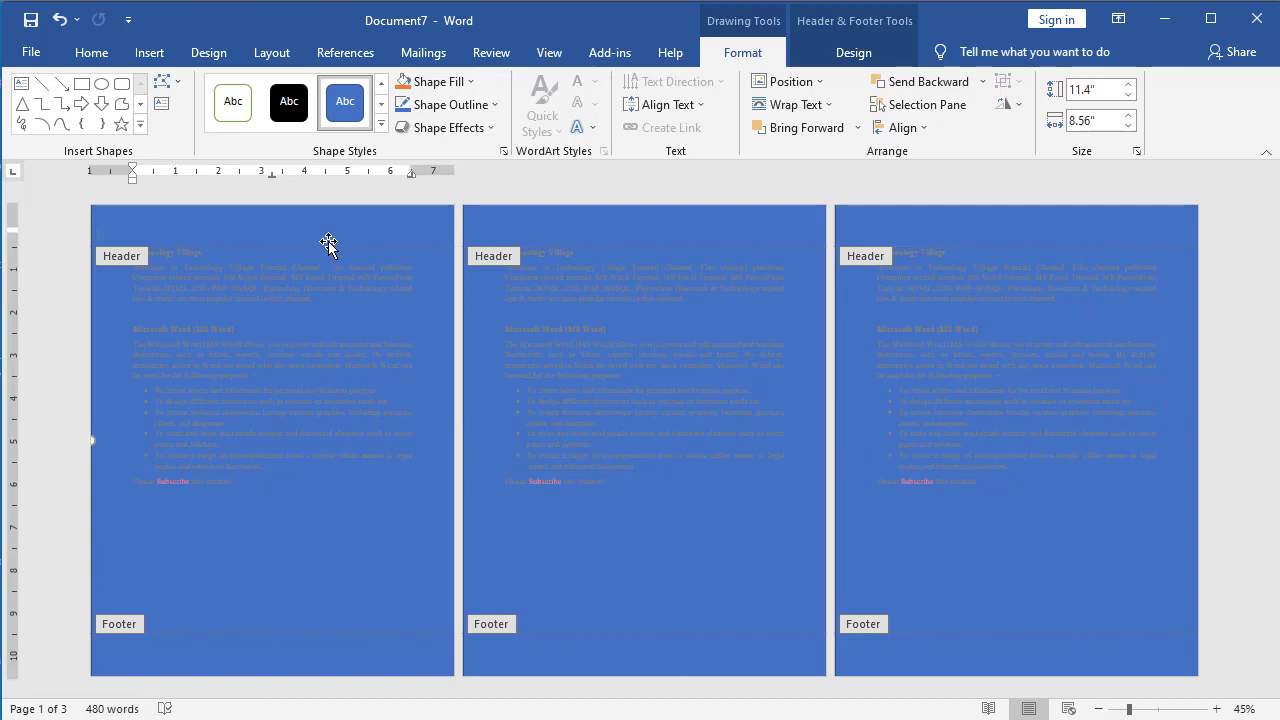
# Step: Fill the rectangle light green, set it Behind Text, and close the header and footer
pyautogui.click(472, 81)
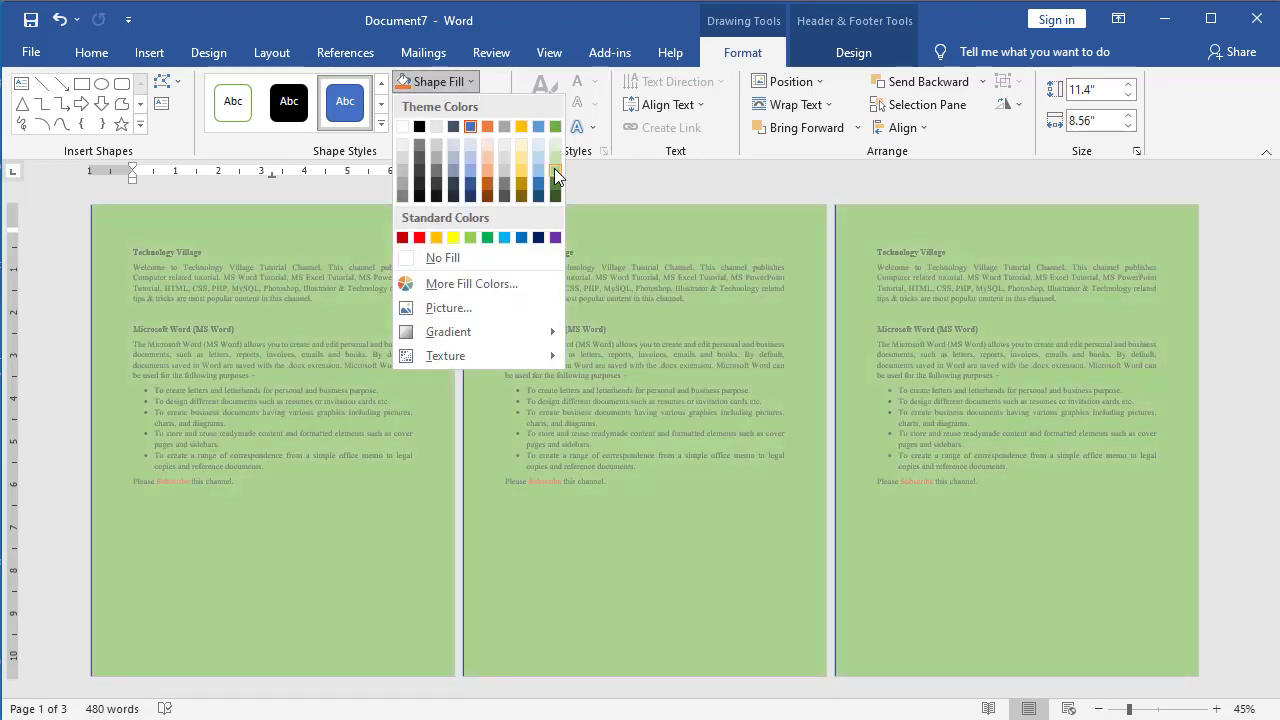
pyautogui.click(555, 168)
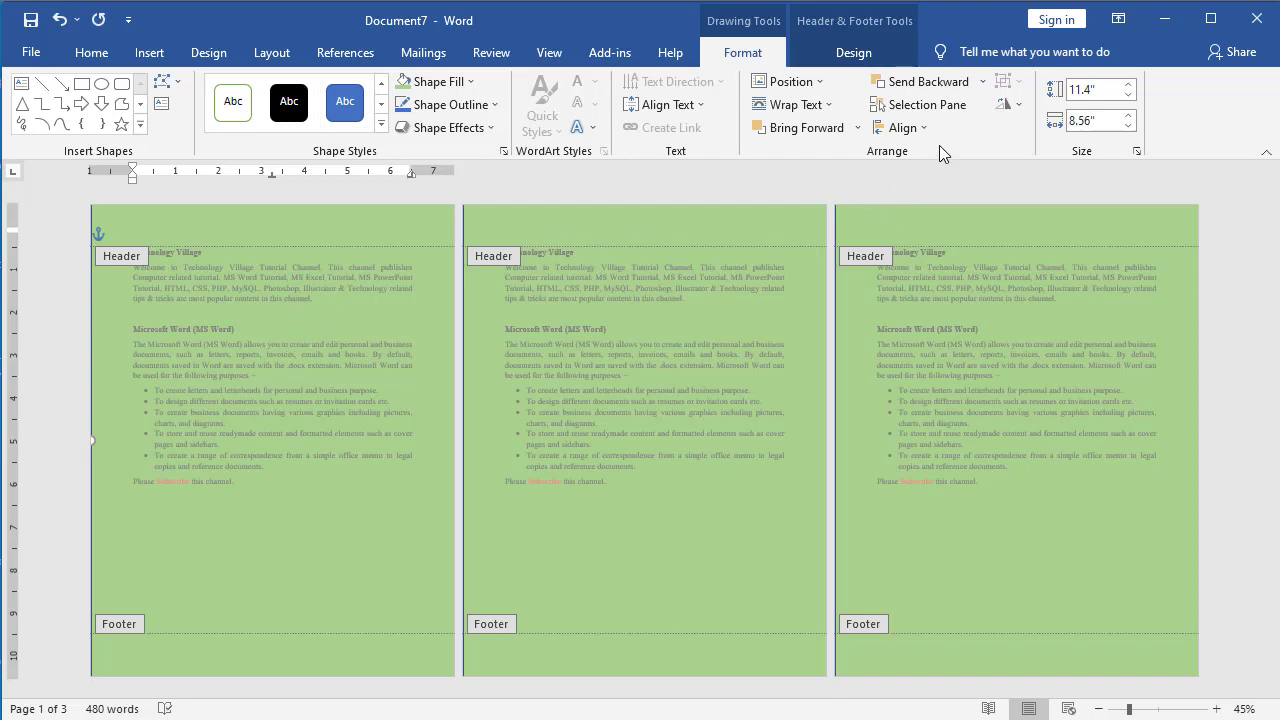
pyautogui.click(826, 106)
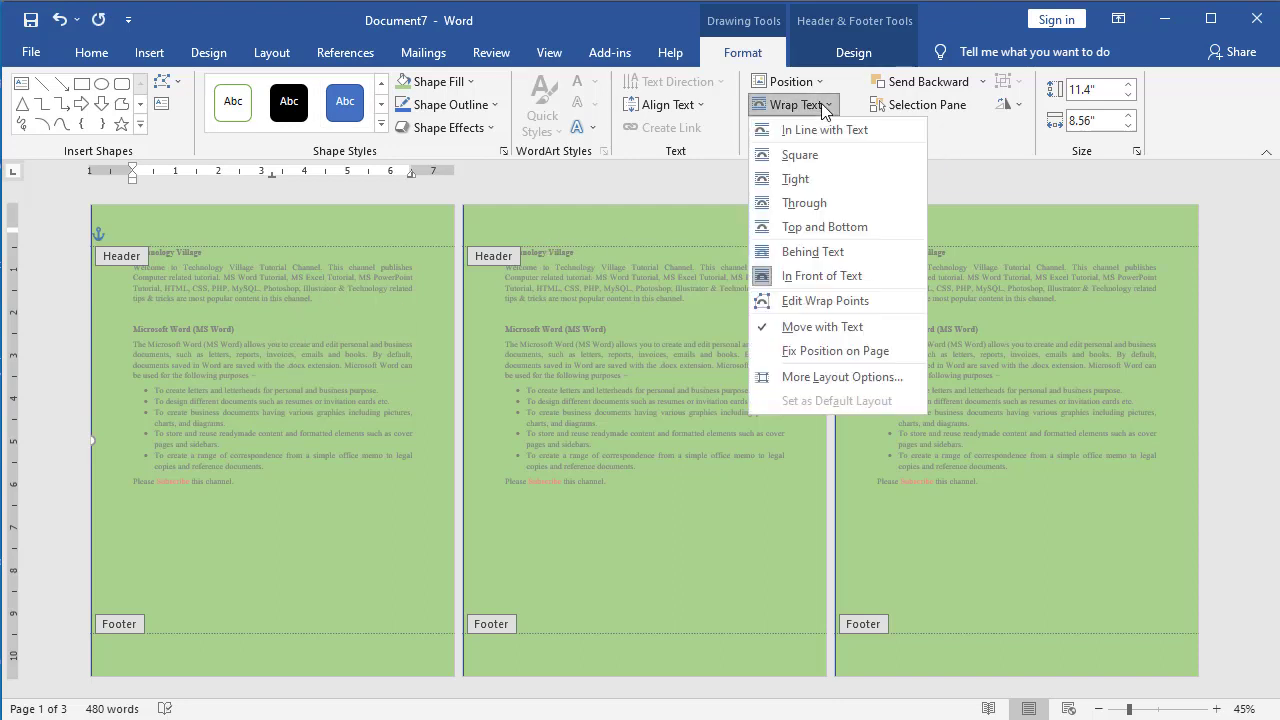
pyautogui.click(826, 254)
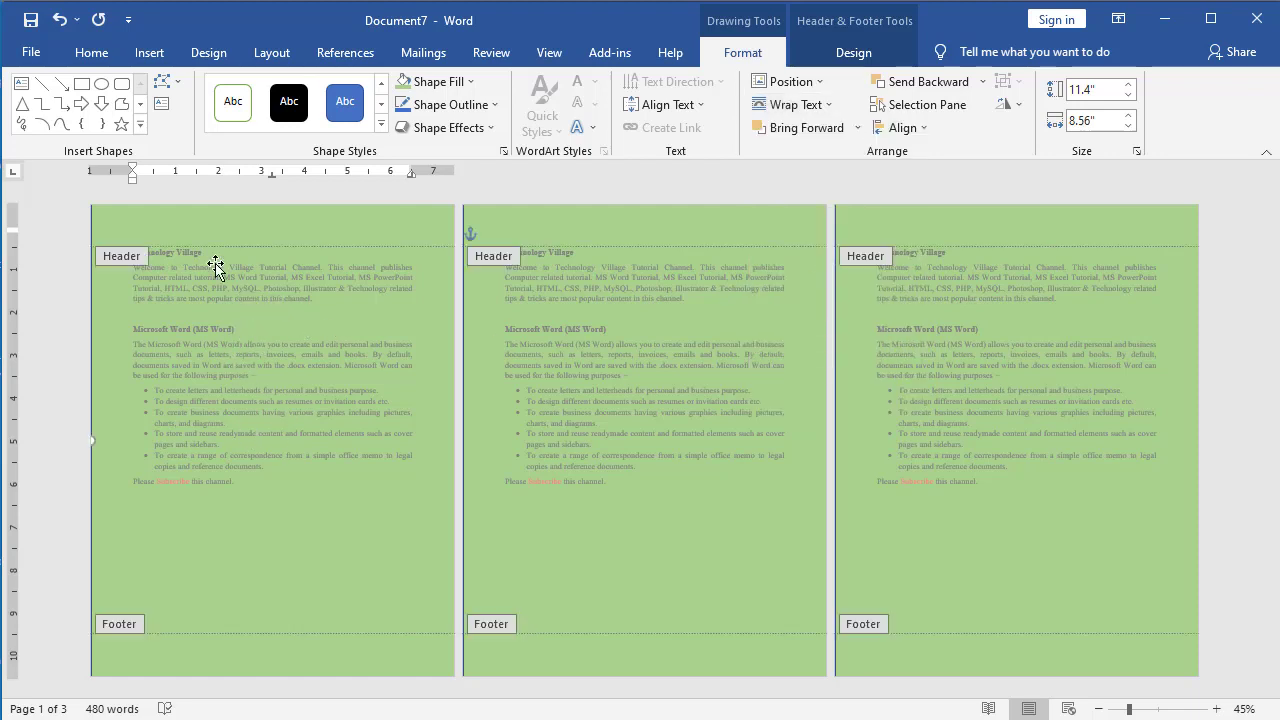
pyautogui.click(864, 52)
pyautogui.click(1104, 105)
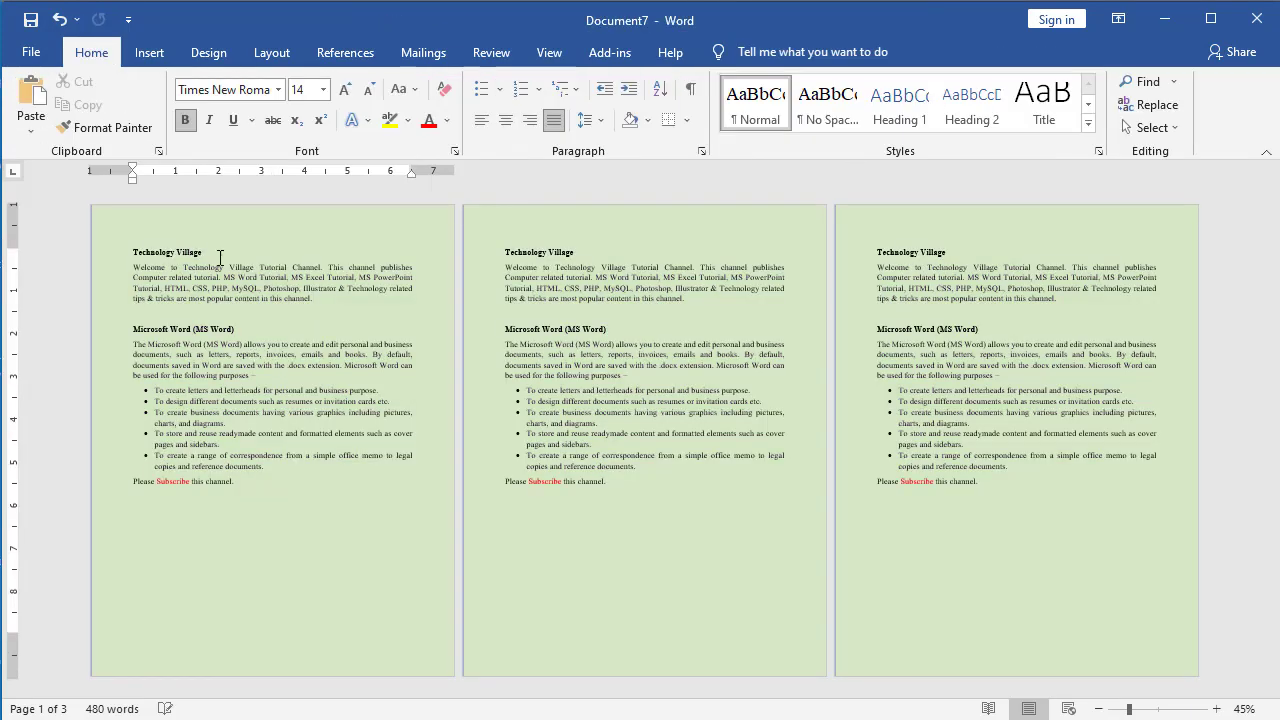
# Step: Insert a Next Page section break before 'Technology Village' on page 2 and open that page's header
pyautogui.keyDown('ctrl'); pyautogui.scroll(6, 234, 298); pyautogui.keyUp('ctrl')
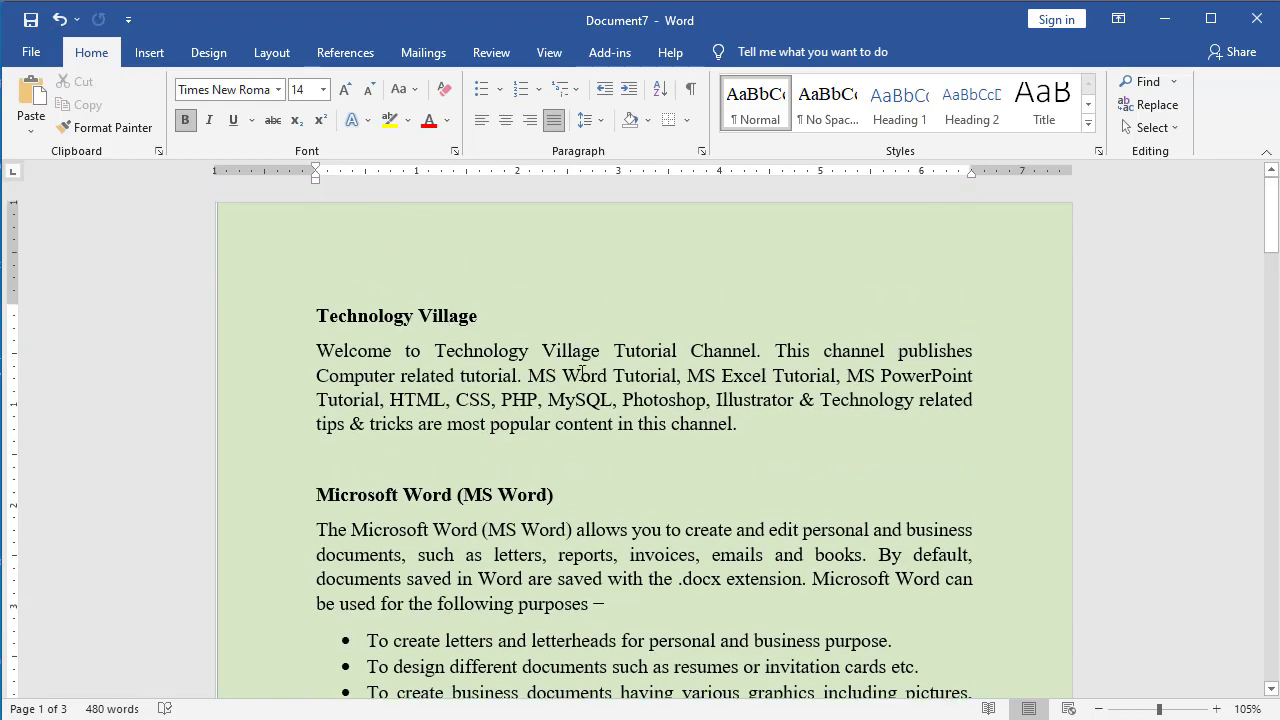
pyautogui.scroll(-3, 598, 372)
pyautogui.scroll(-5, 598, 374)
pyautogui.scroll(5, 613, 414)
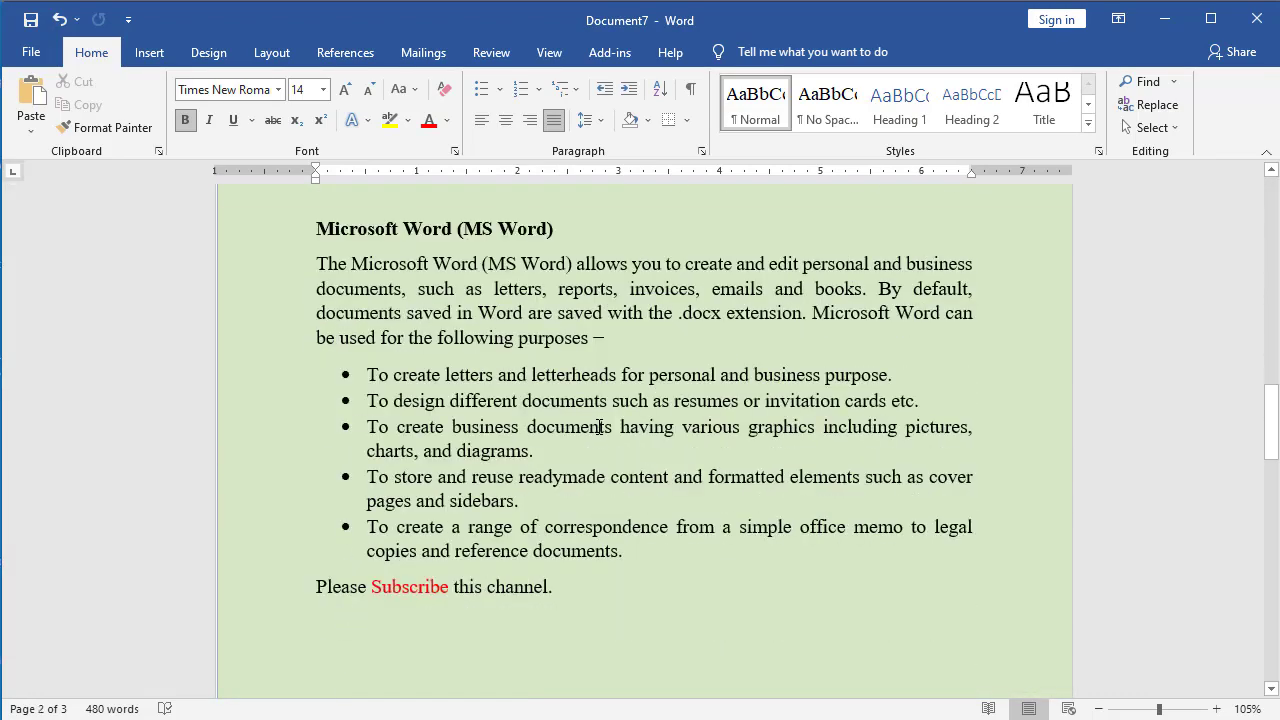
pyautogui.scroll(5, 598, 427)
pyautogui.keyDown('ctrl'); pyautogui.scroll(-6, 569, 456); pyautogui.keyUp('ctrl')
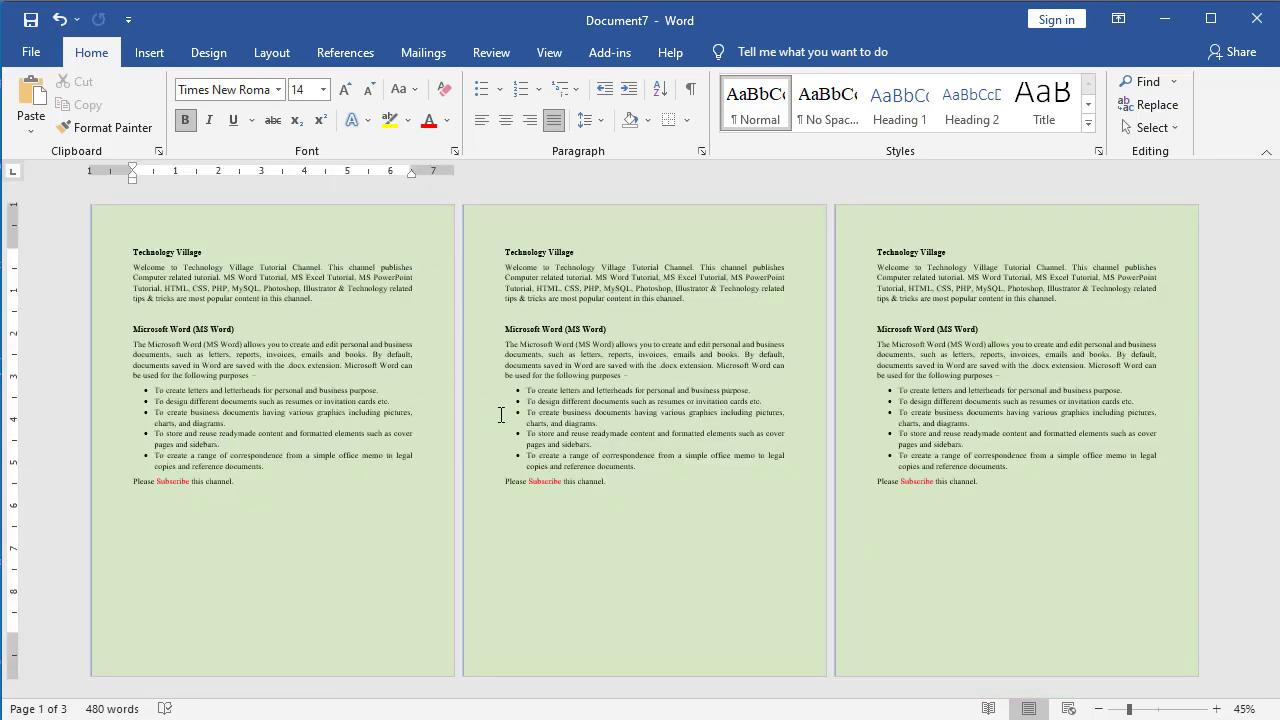
pyautogui.click(501, 251)
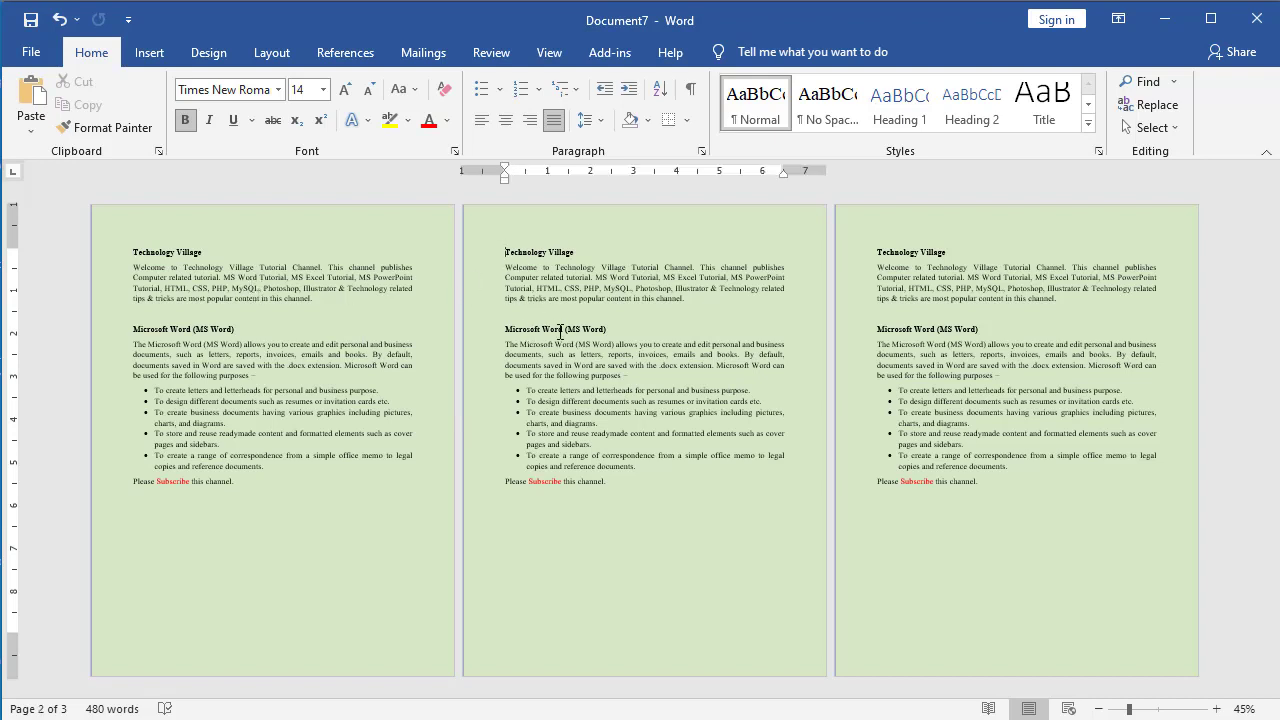
pyautogui.click(271, 55)
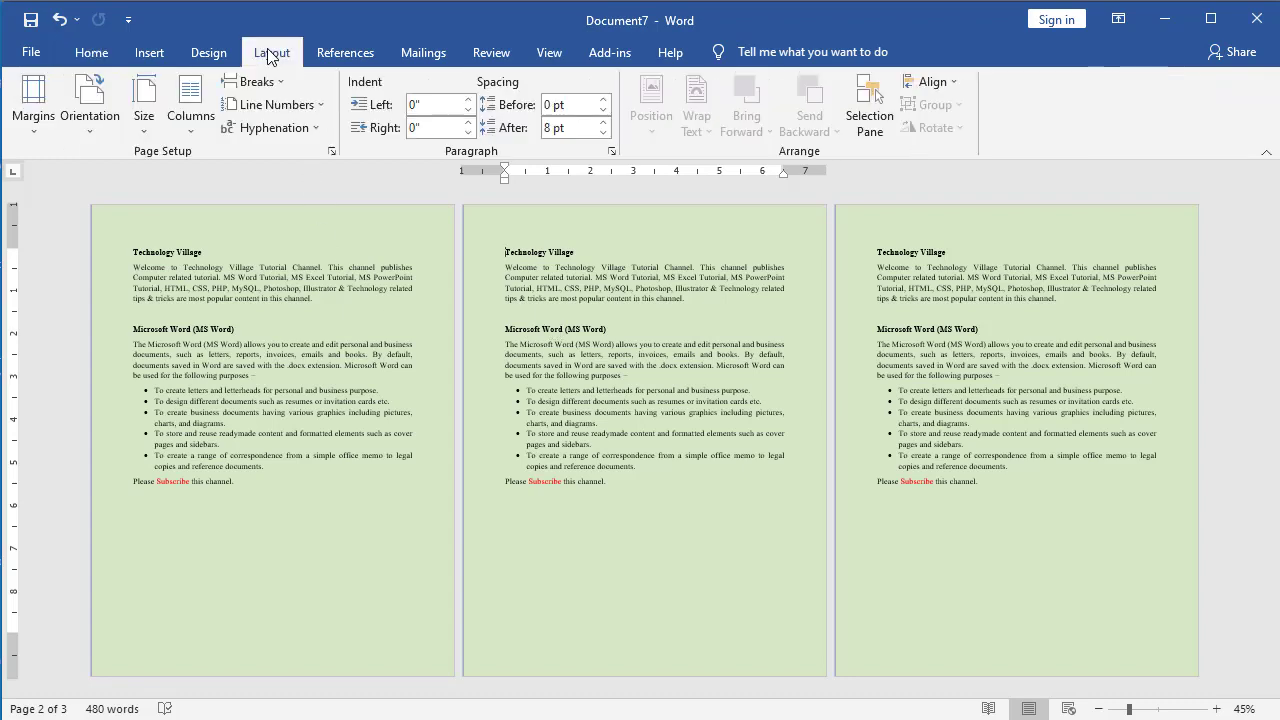
pyautogui.click(256, 81)
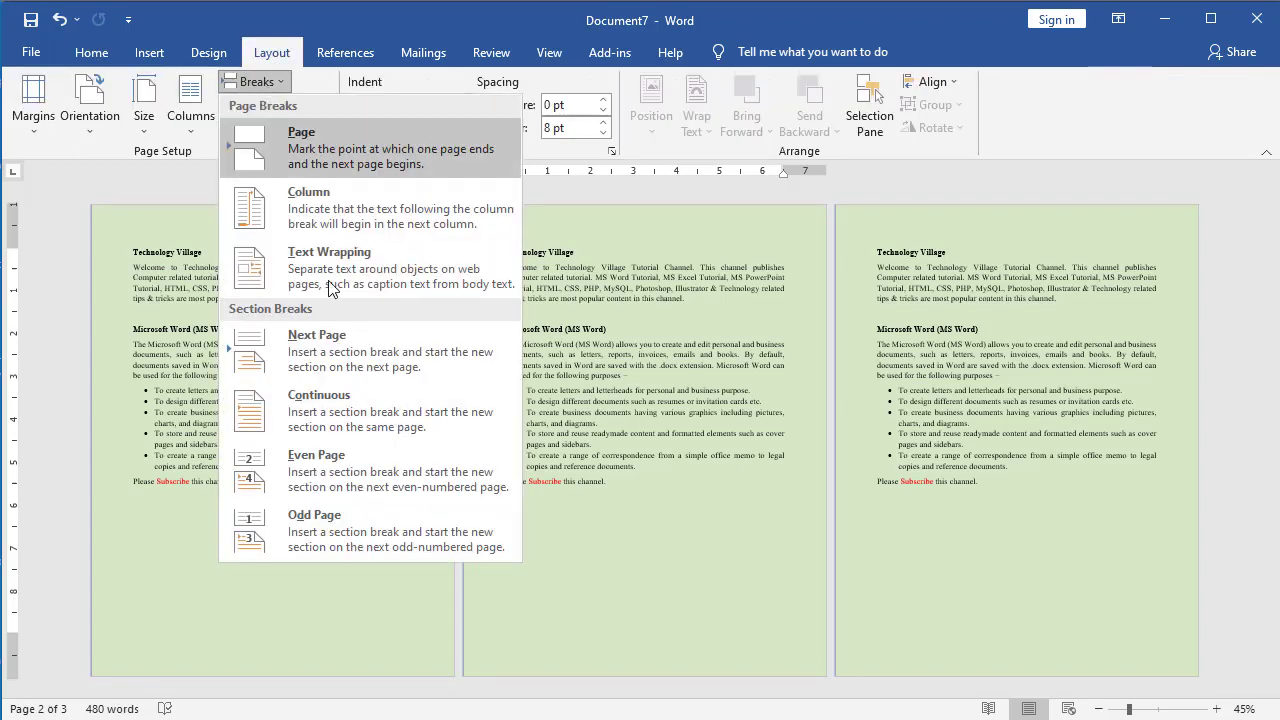
pyautogui.click(337, 345)
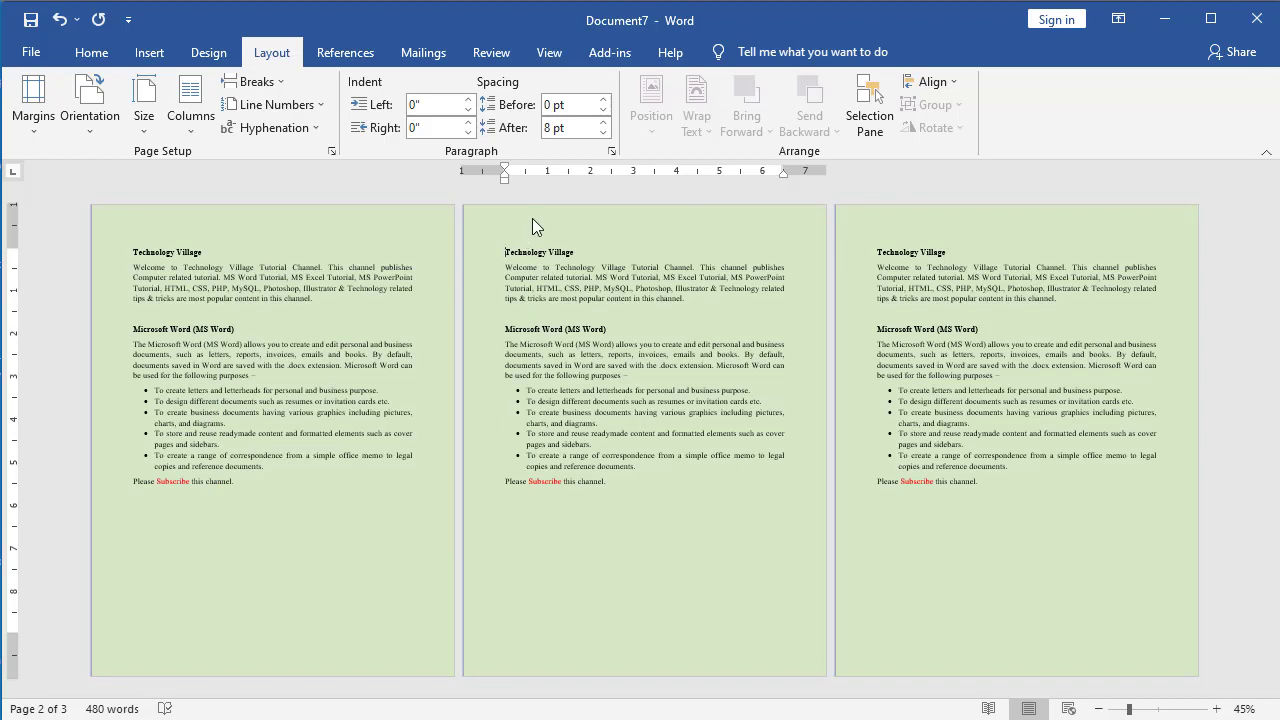
pyautogui.doubleClick(581, 232)
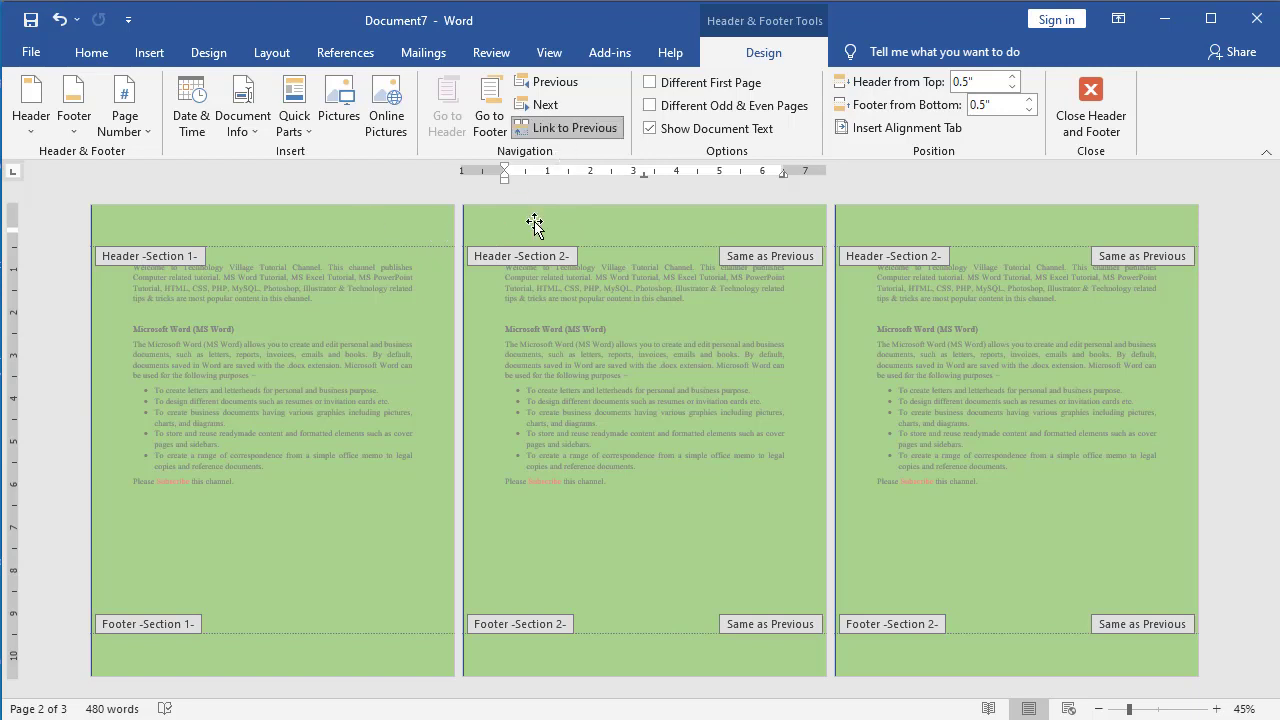
# Step: Unlink page 2's header from Section 1, fill its background shape yellow, and close the header
pyautogui.click(567, 131)
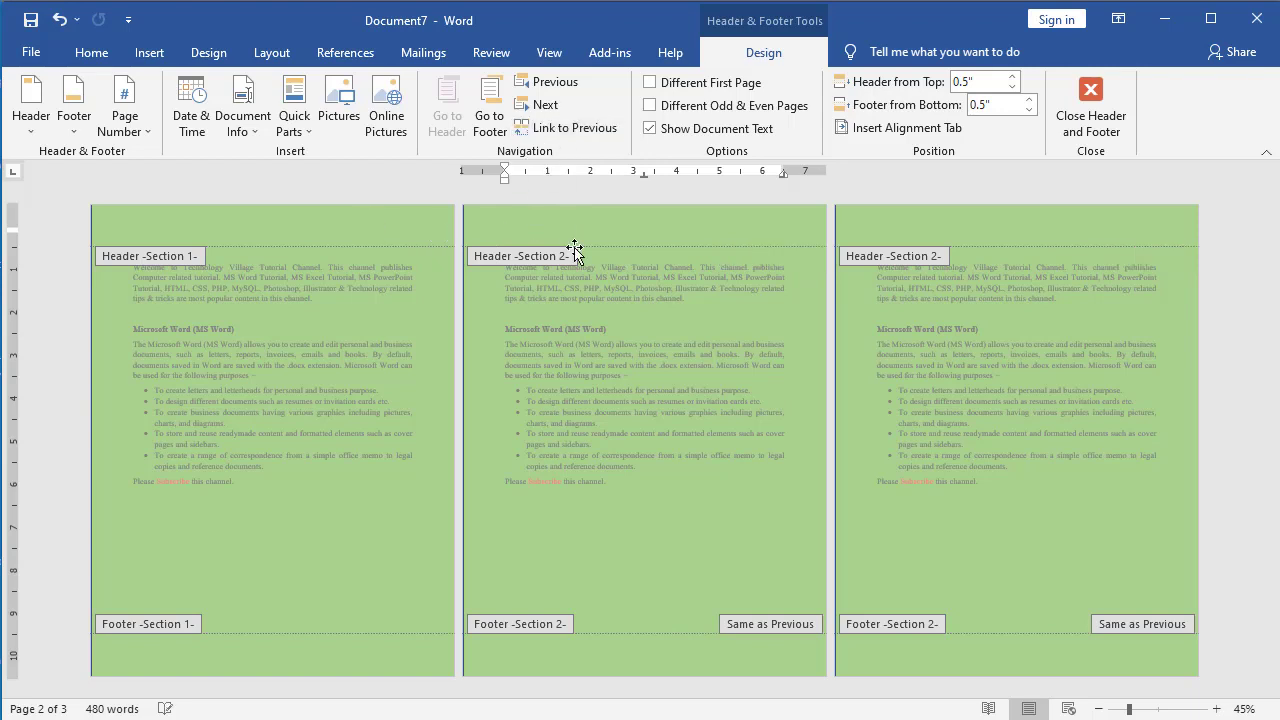
pyautogui.click(543, 229)
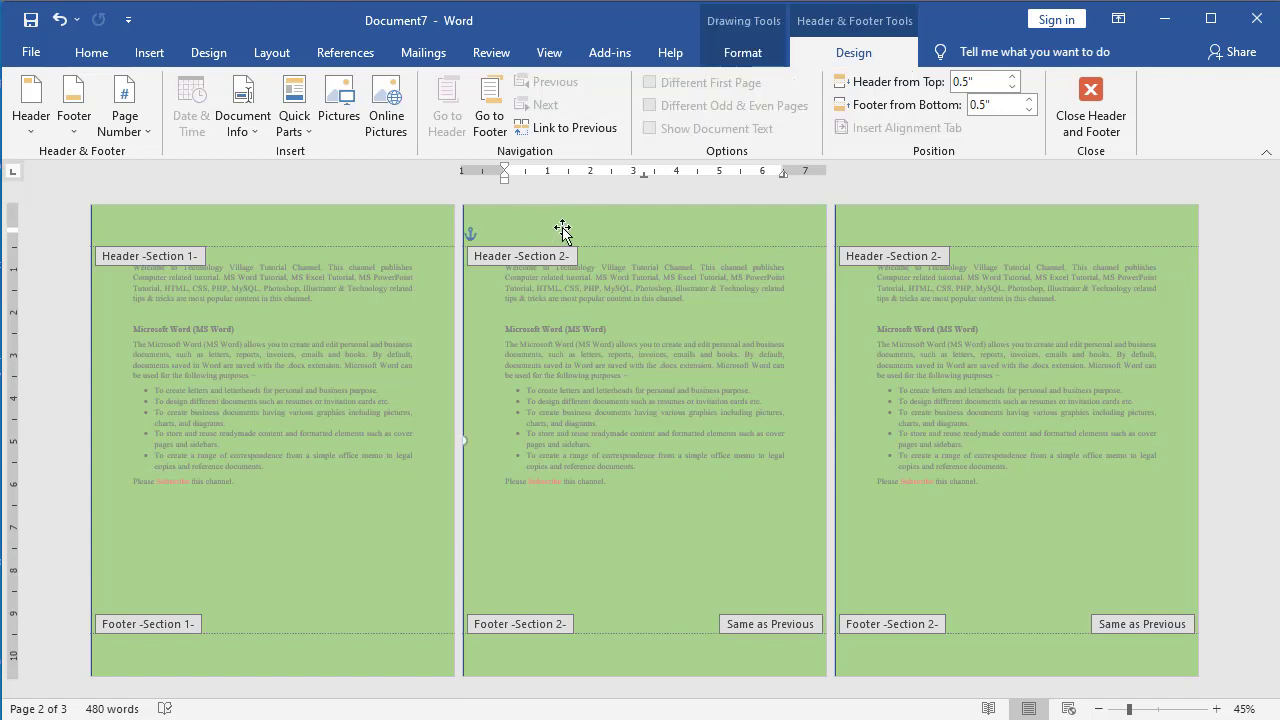
pyautogui.click(745, 52)
pyautogui.click(440, 81)
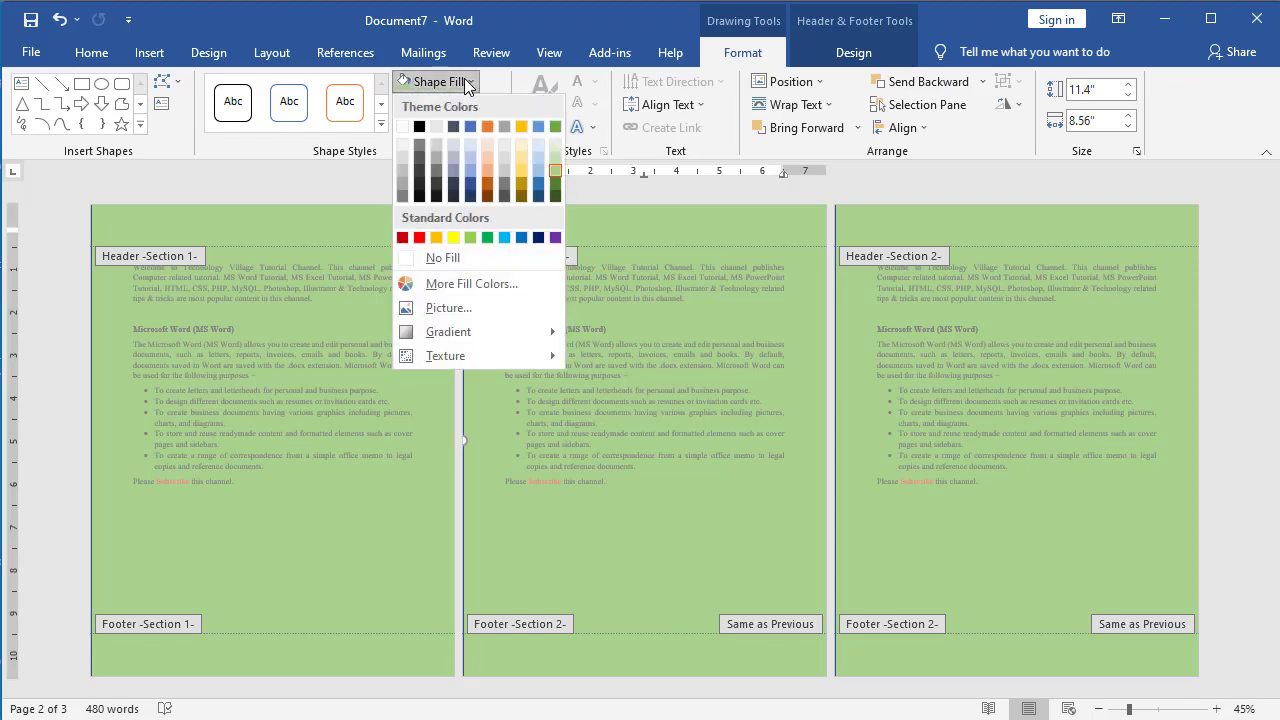
pyautogui.click(486, 237)
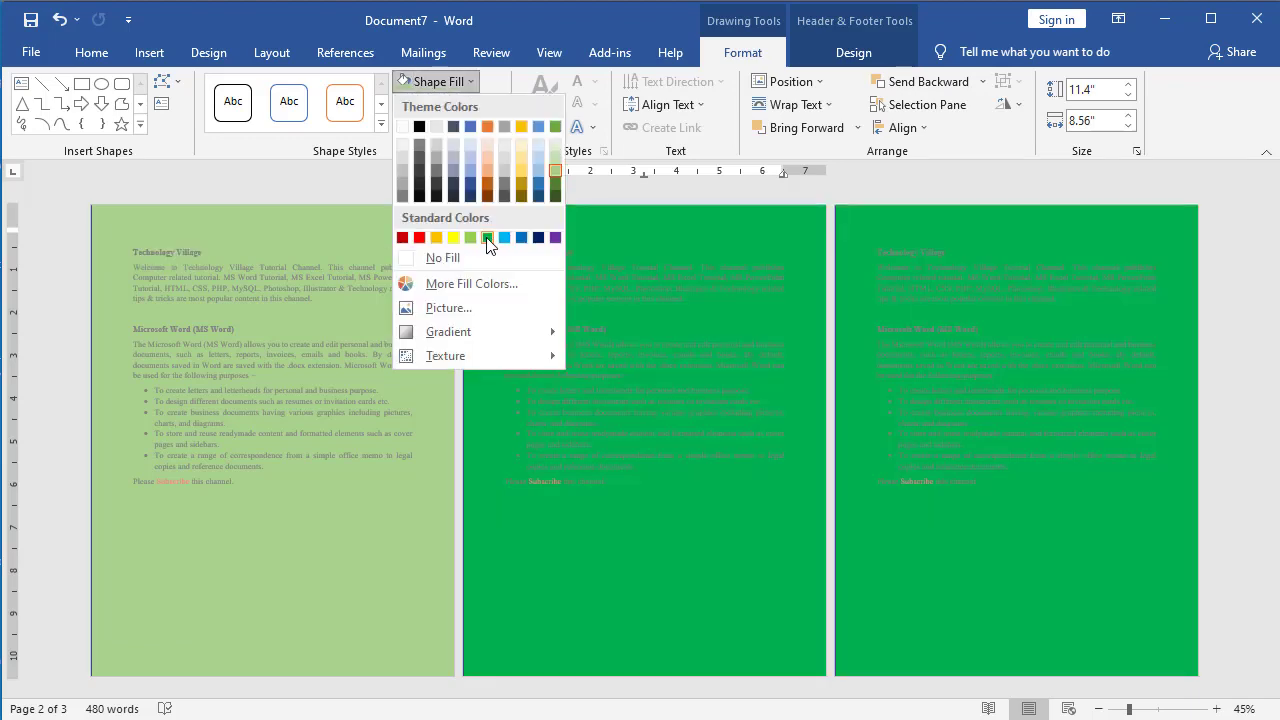
pyautogui.click(453, 237)
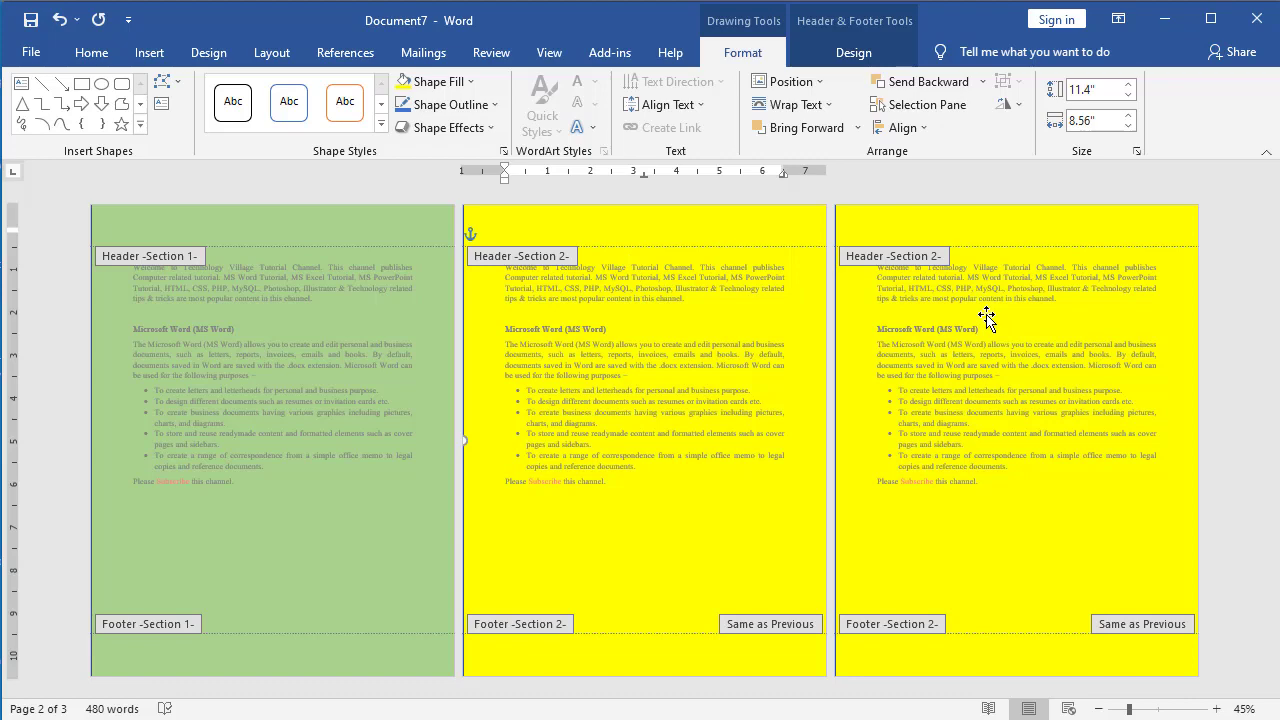
pyautogui.click(848, 52)
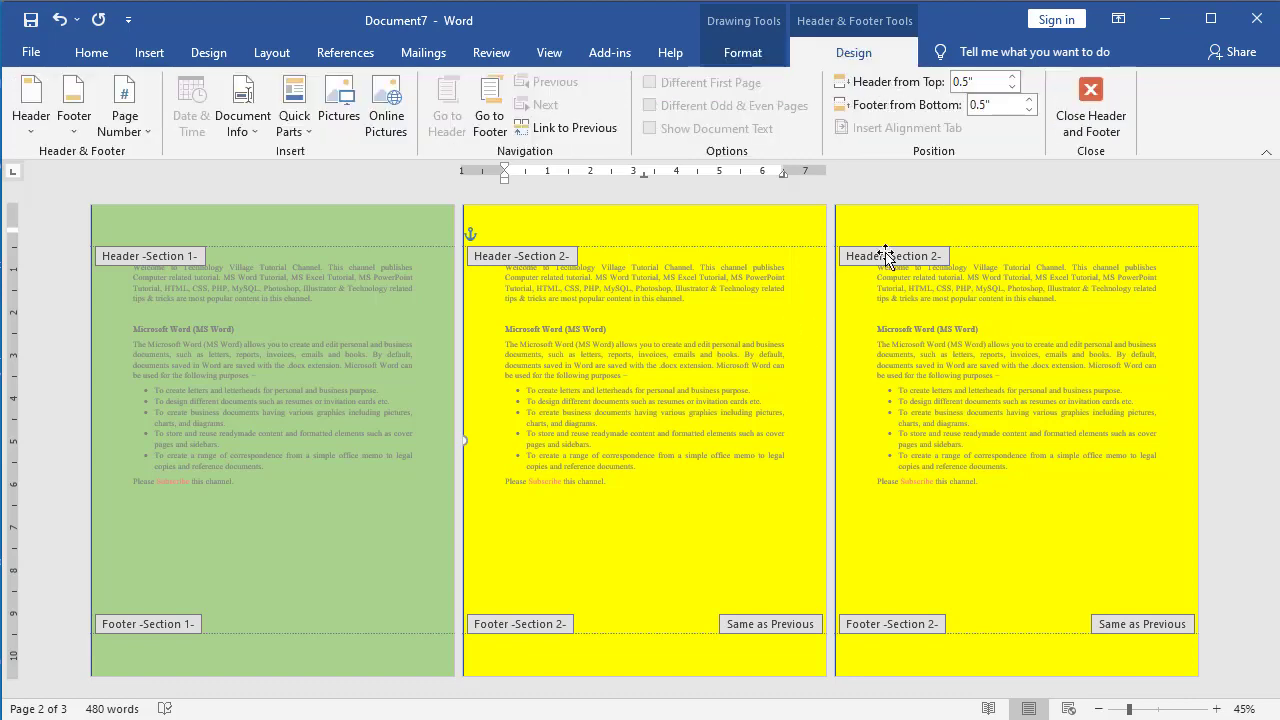
pyautogui.click(1078, 118)
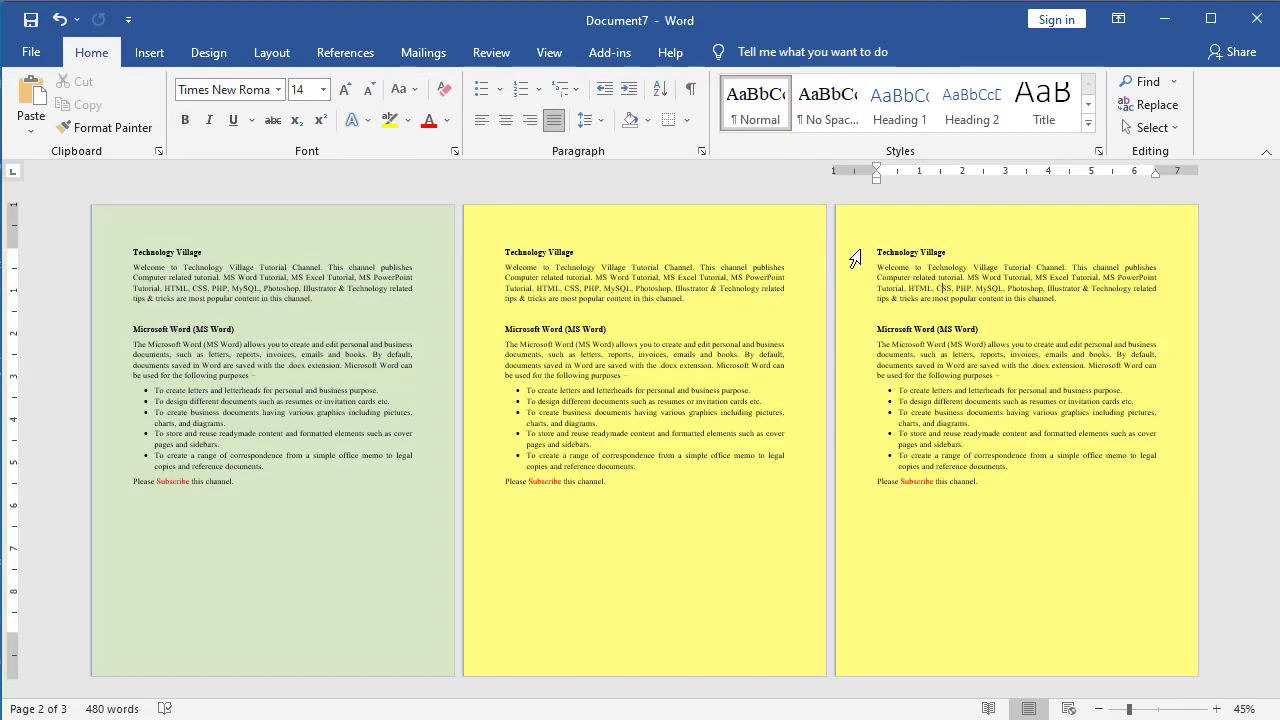
# Step: Insert a Next Page section break at the start of page 3 and open its header
pyautogui.click(874, 252)
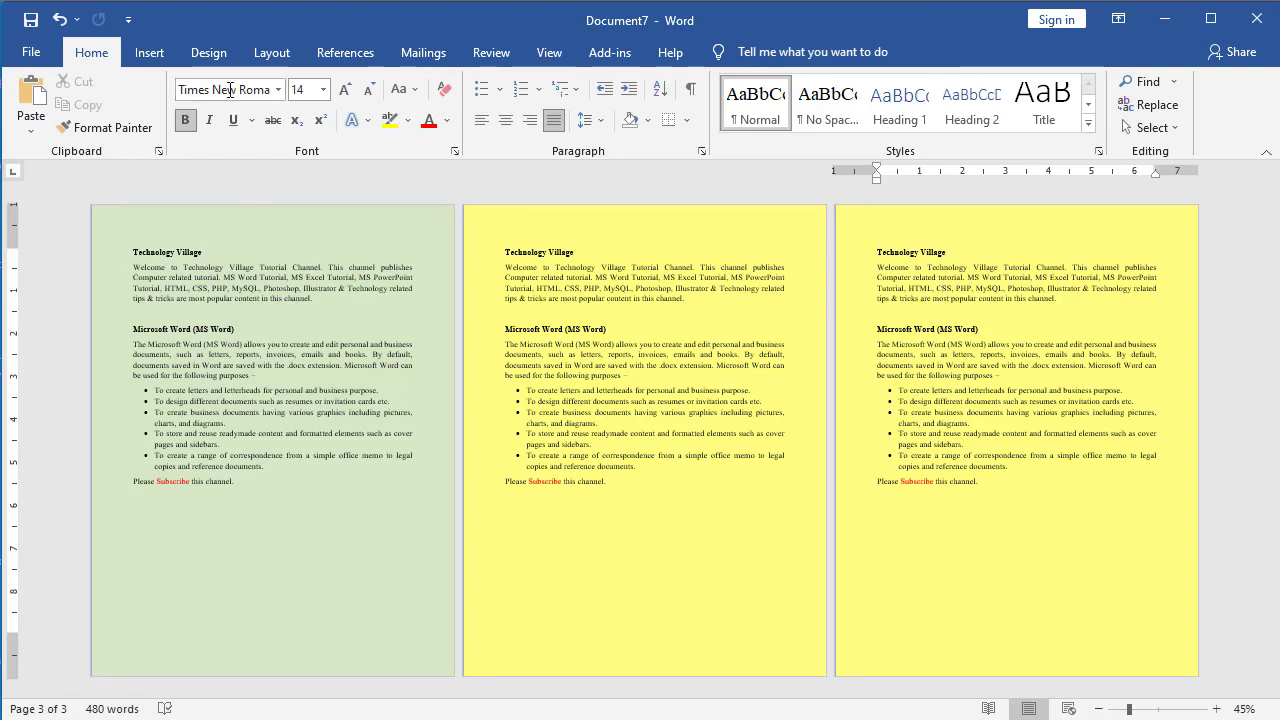
pyautogui.click(271, 52)
pyautogui.click(257, 81)
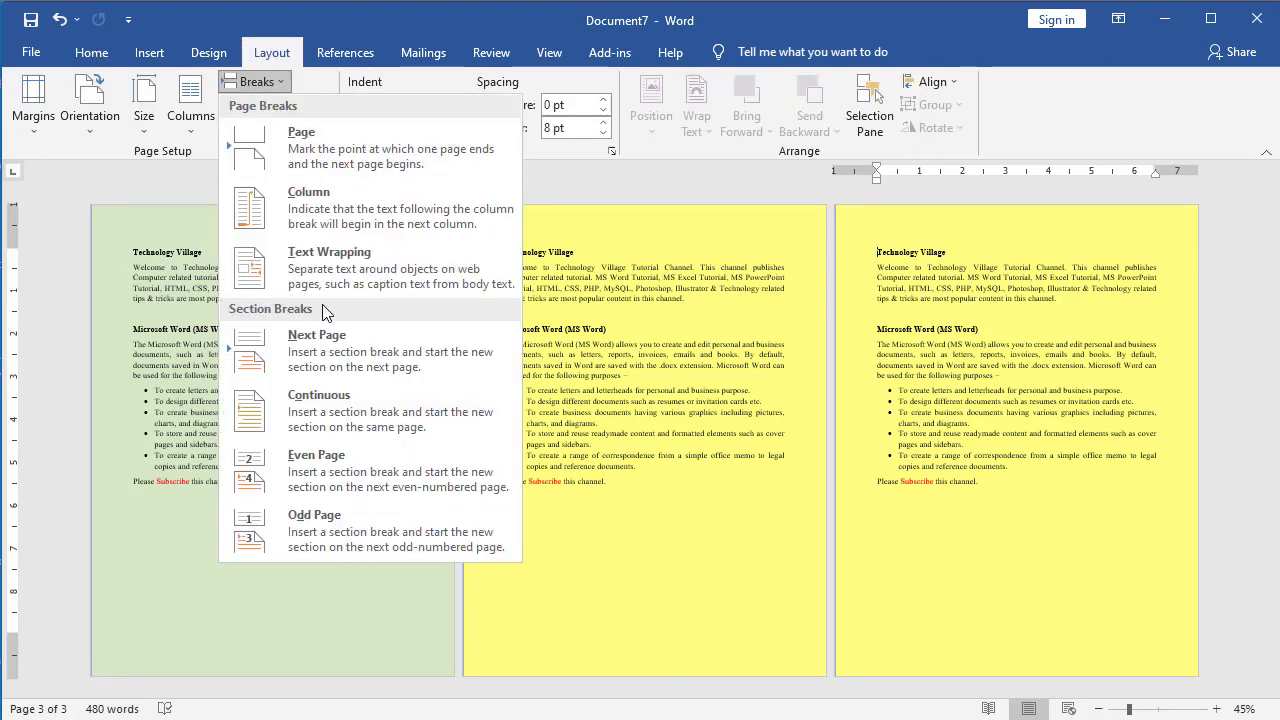
pyautogui.click(330, 334)
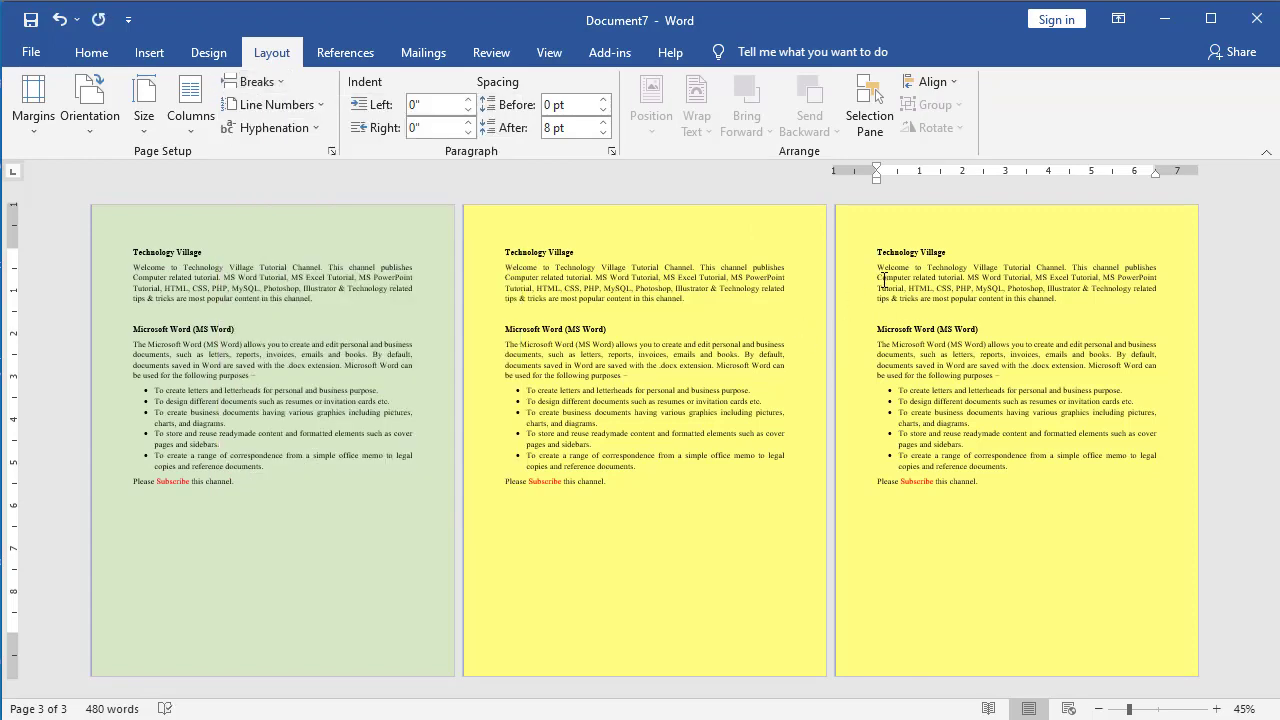
pyautogui.doubleClick(922, 224)
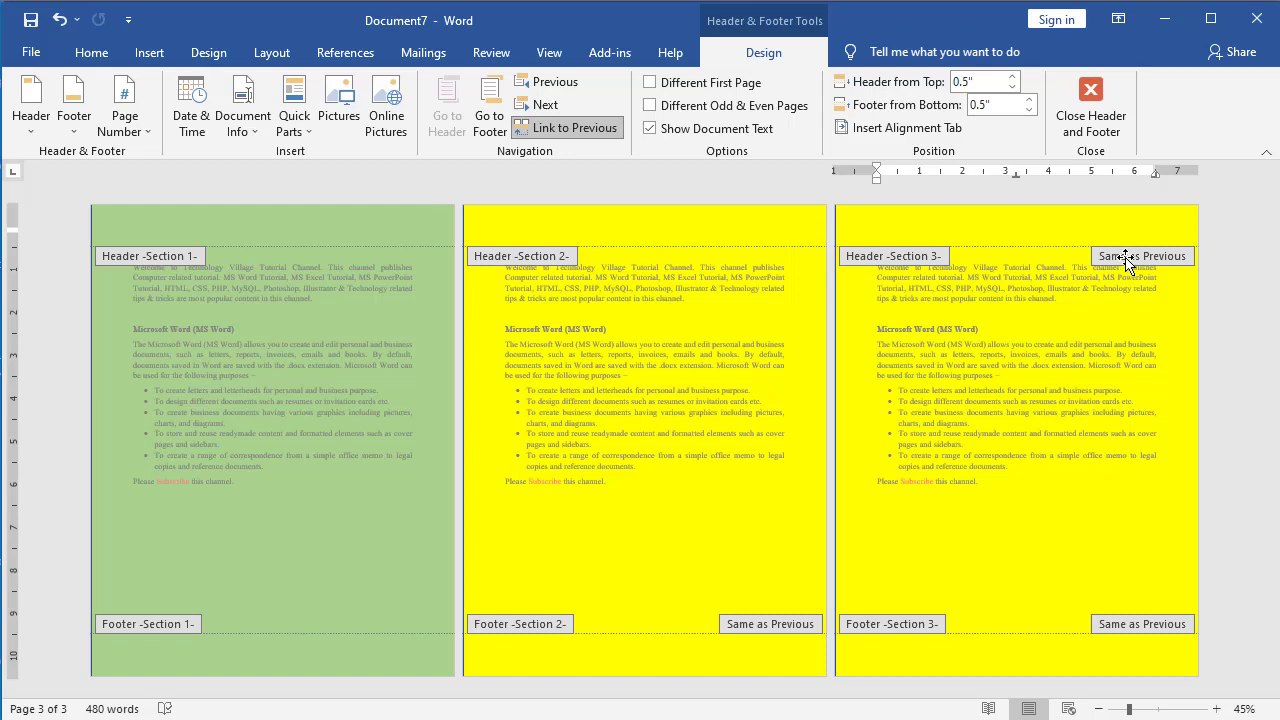
# Step: Unlink page 3's header, fill its background shape light blue, and close the header
pyautogui.click(553, 130)
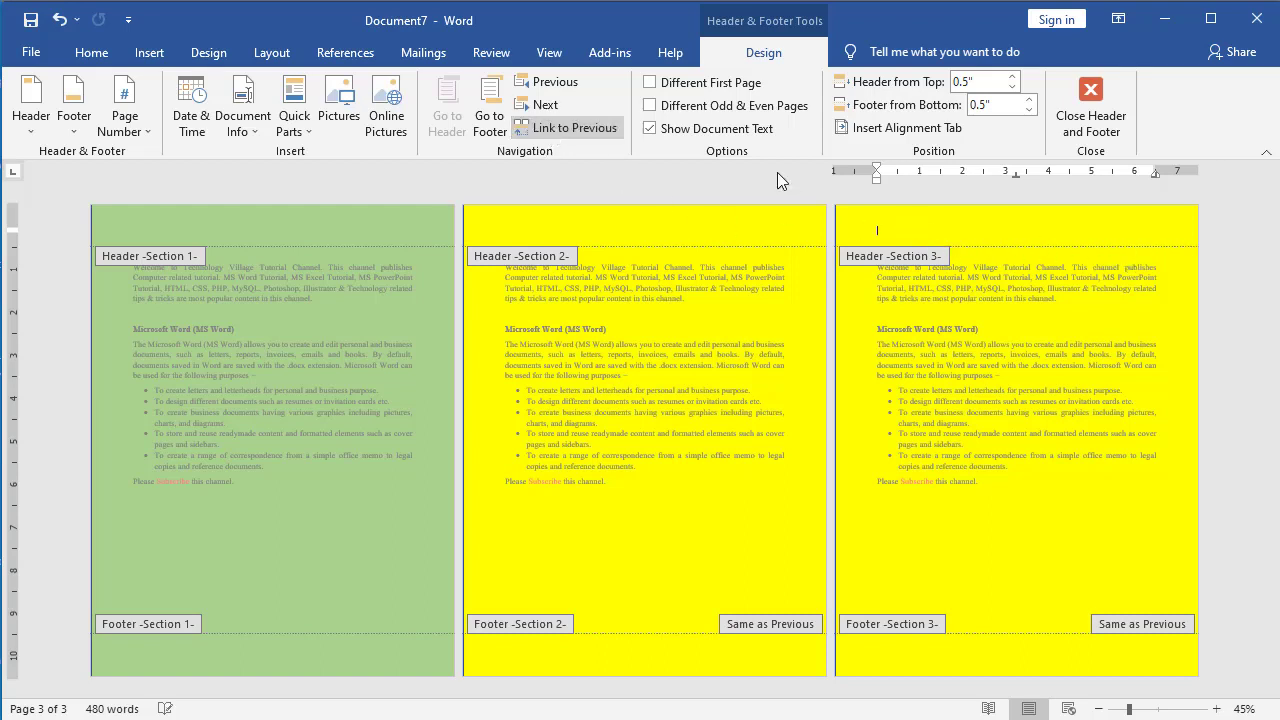
pyautogui.click(946, 314)
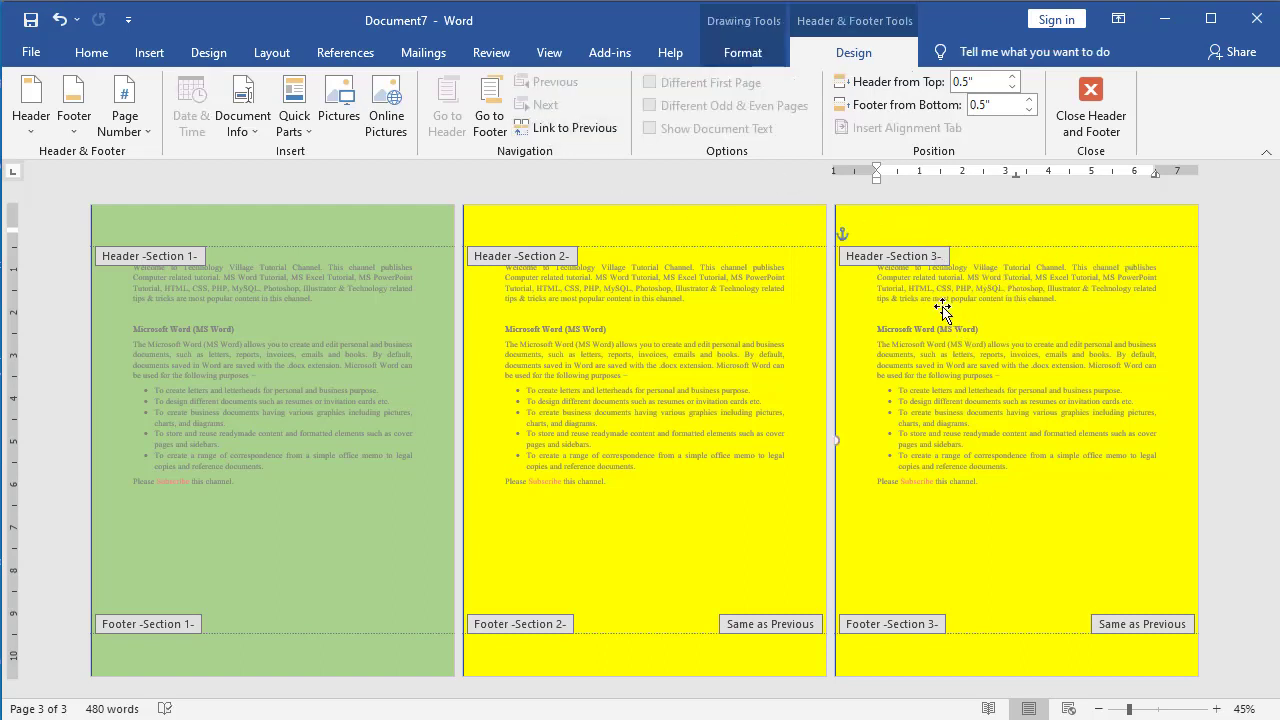
pyautogui.click(740, 55)
pyautogui.click(462, 88)
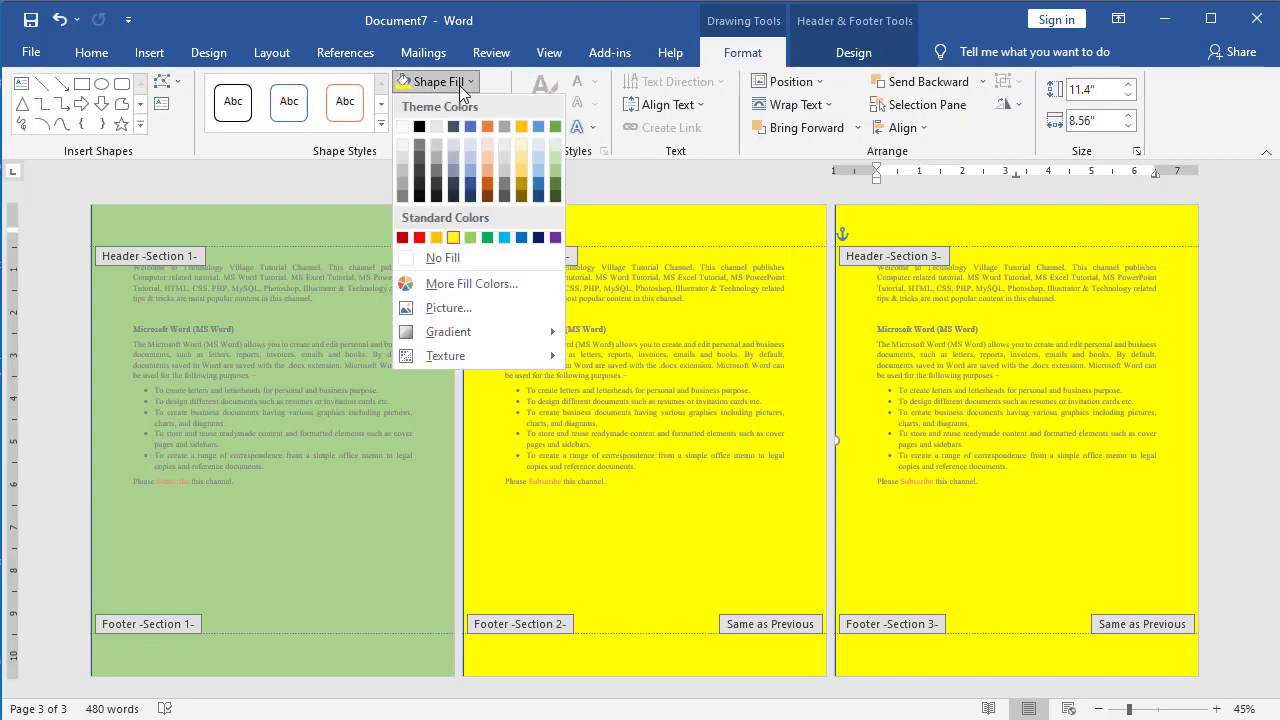
pyautogui.click(537, 164)
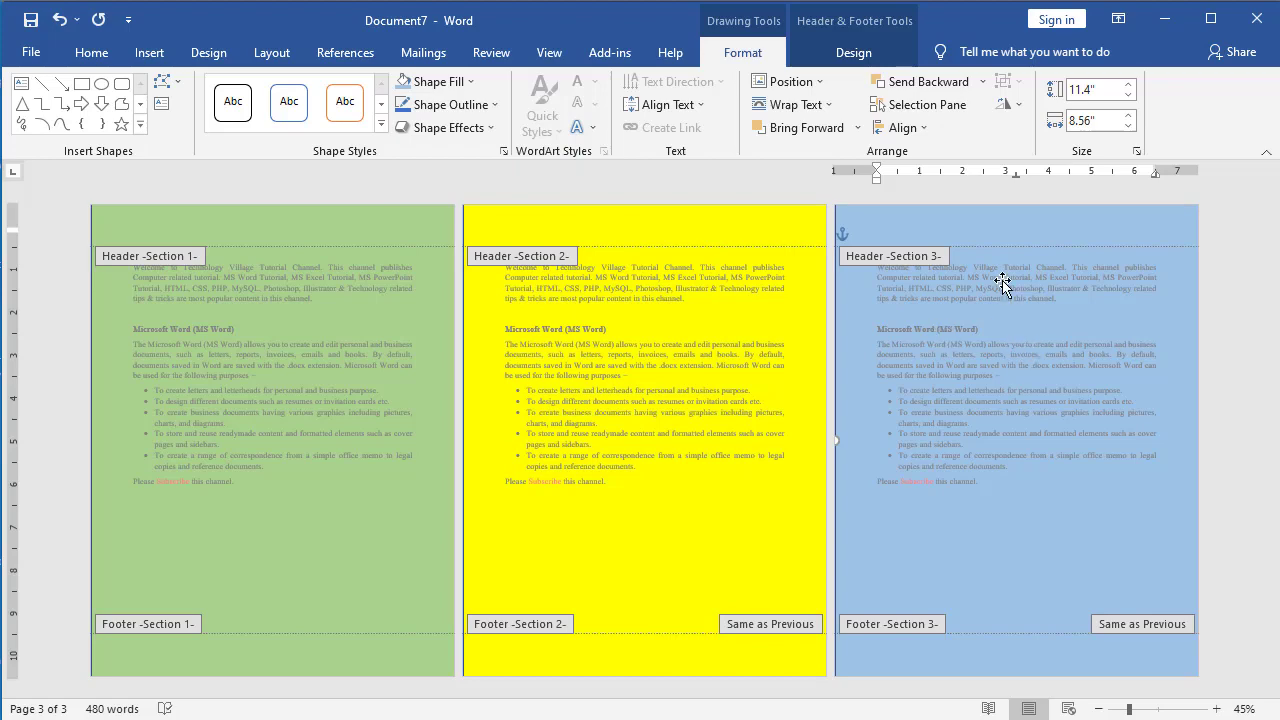
pyautogui.click(852, 52)
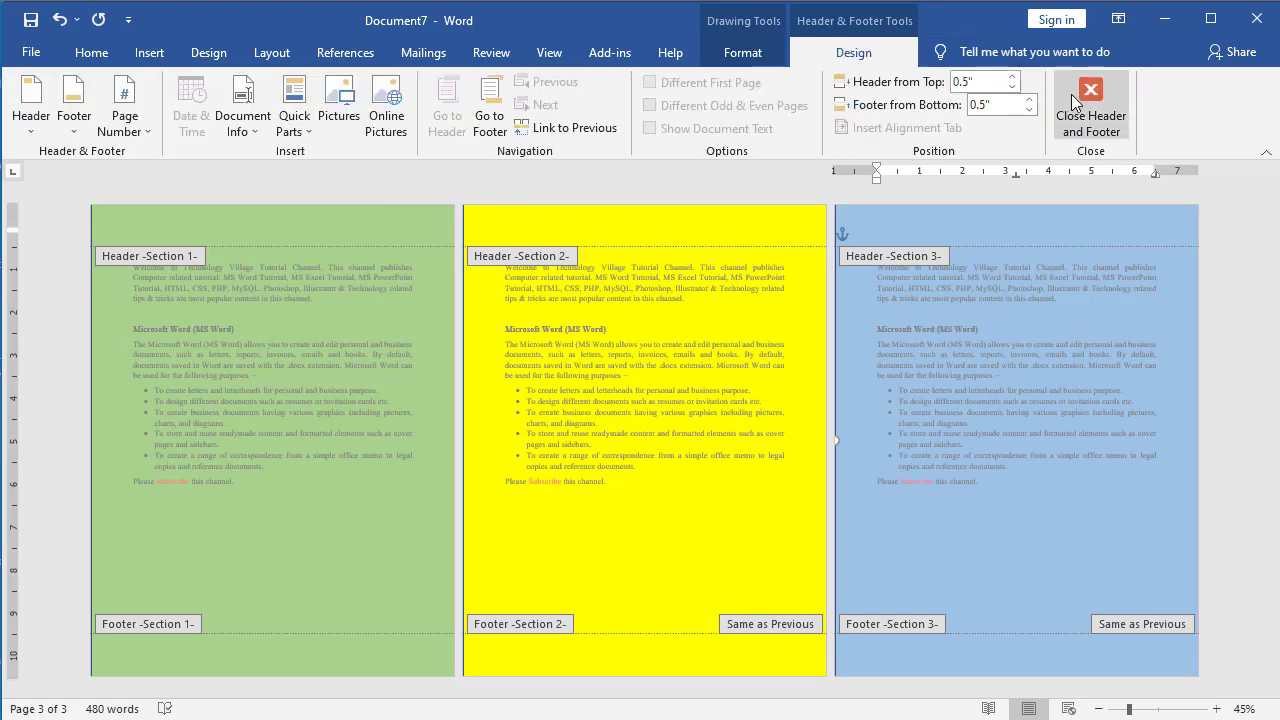
pyautogui.click(1168, 98)
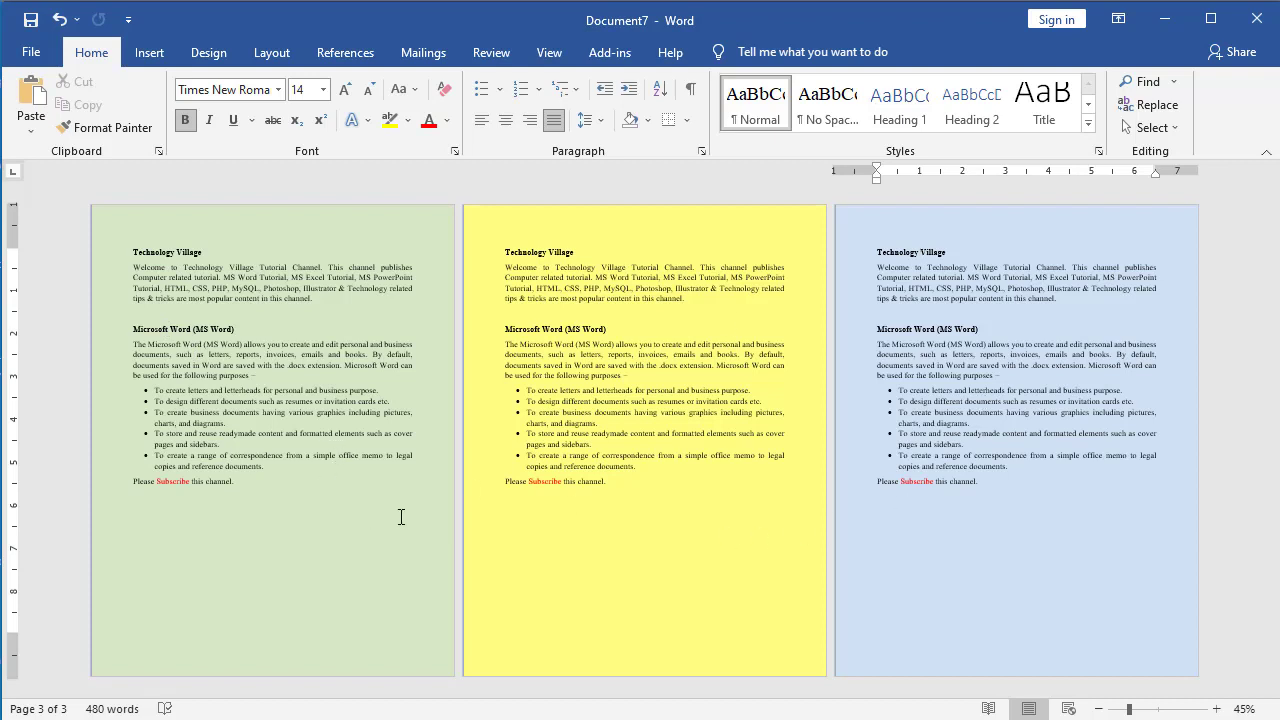
pyautogui.click(266, 62)
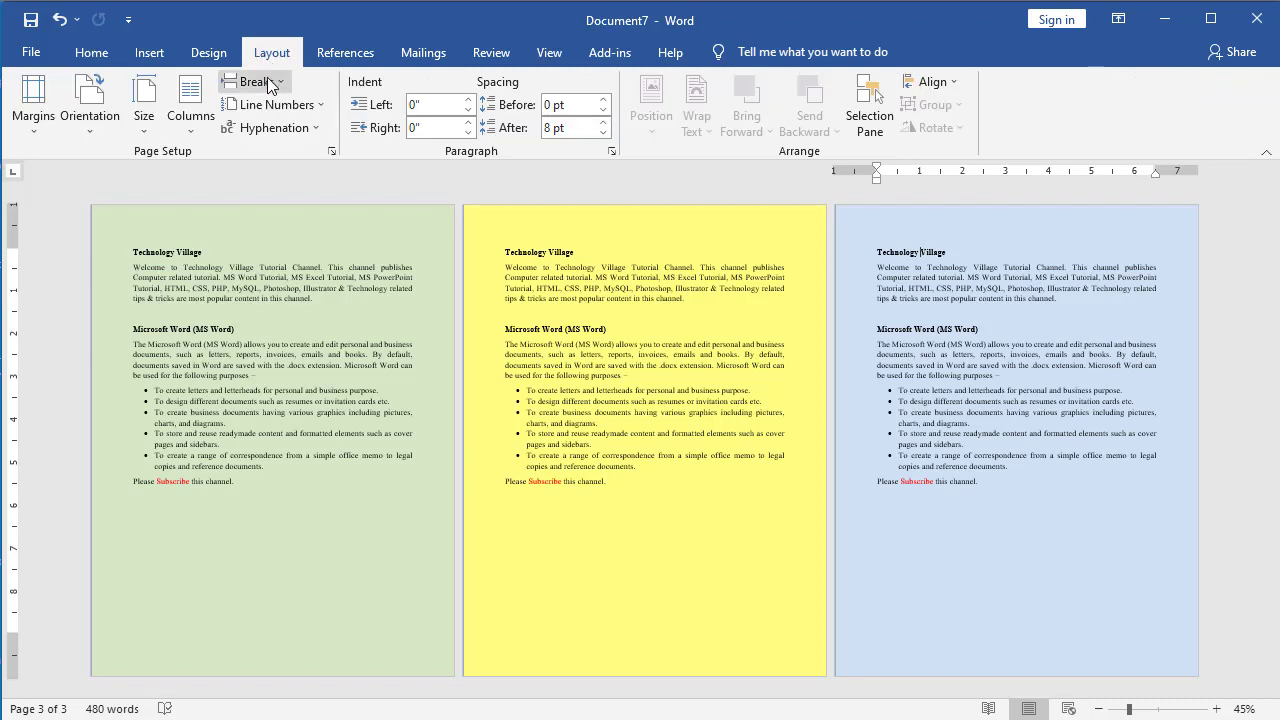
pyautogui.click(258, 82)
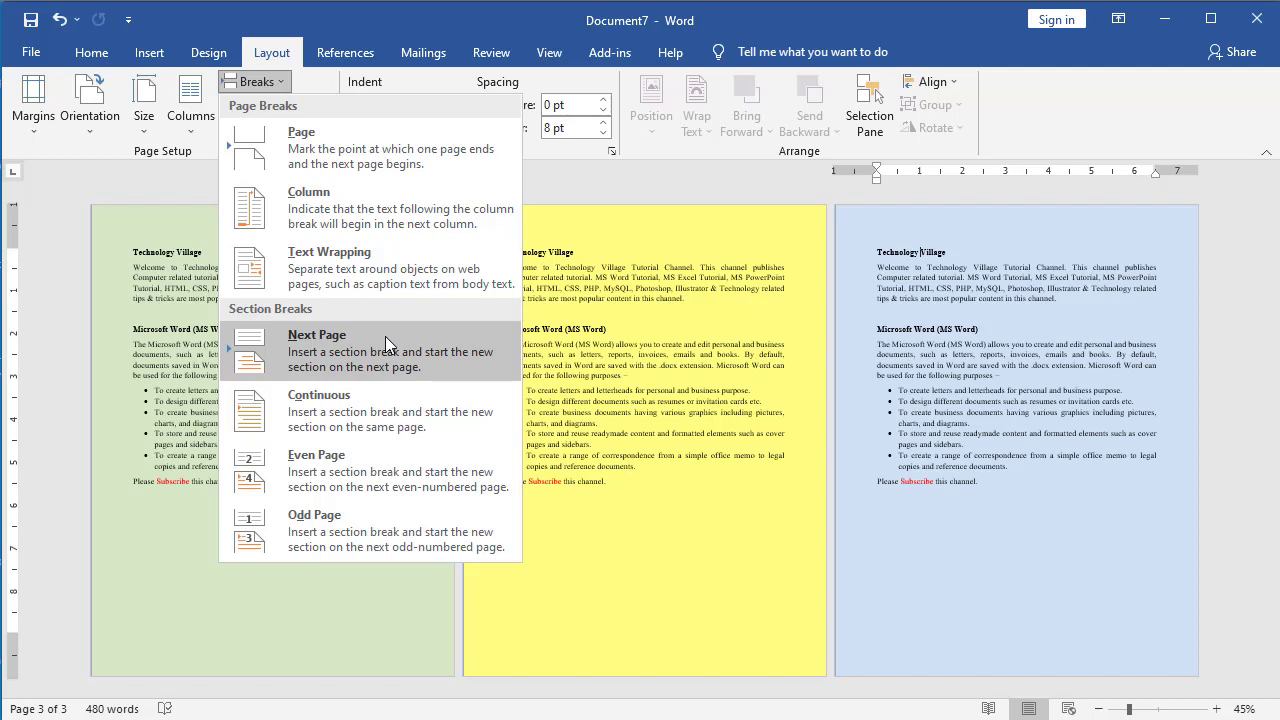
pyautogui.click(672, 300)
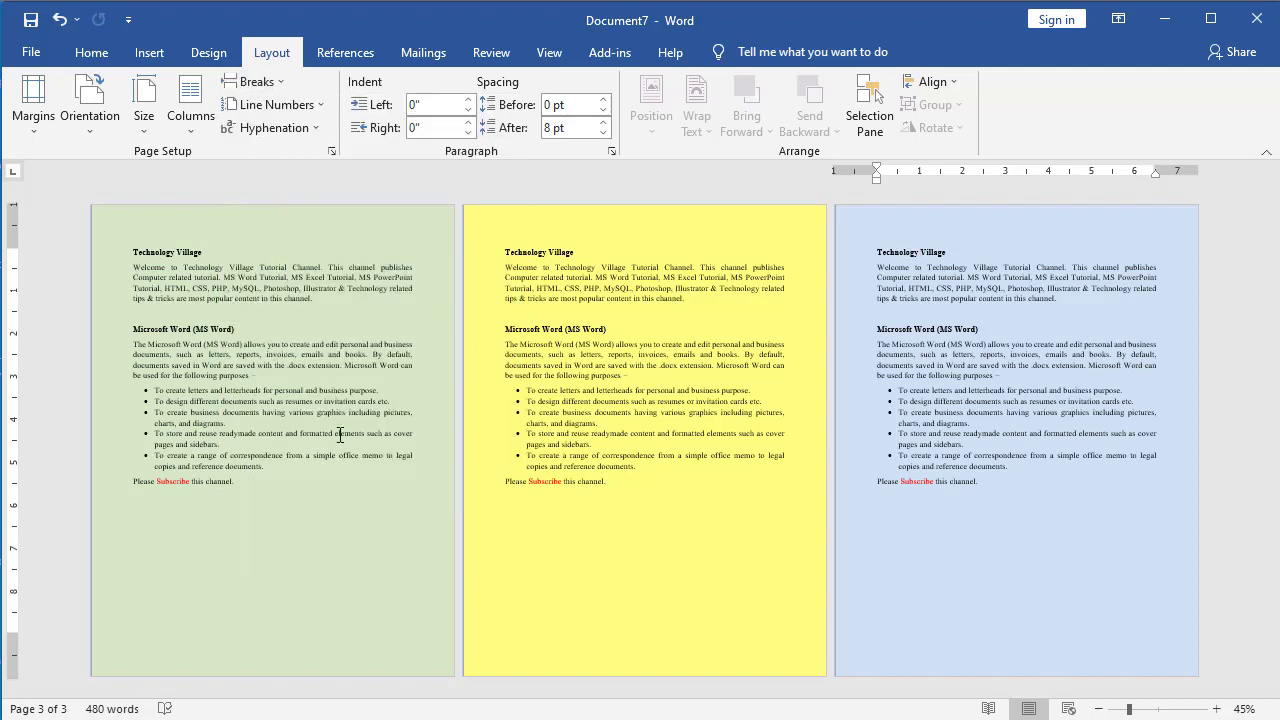